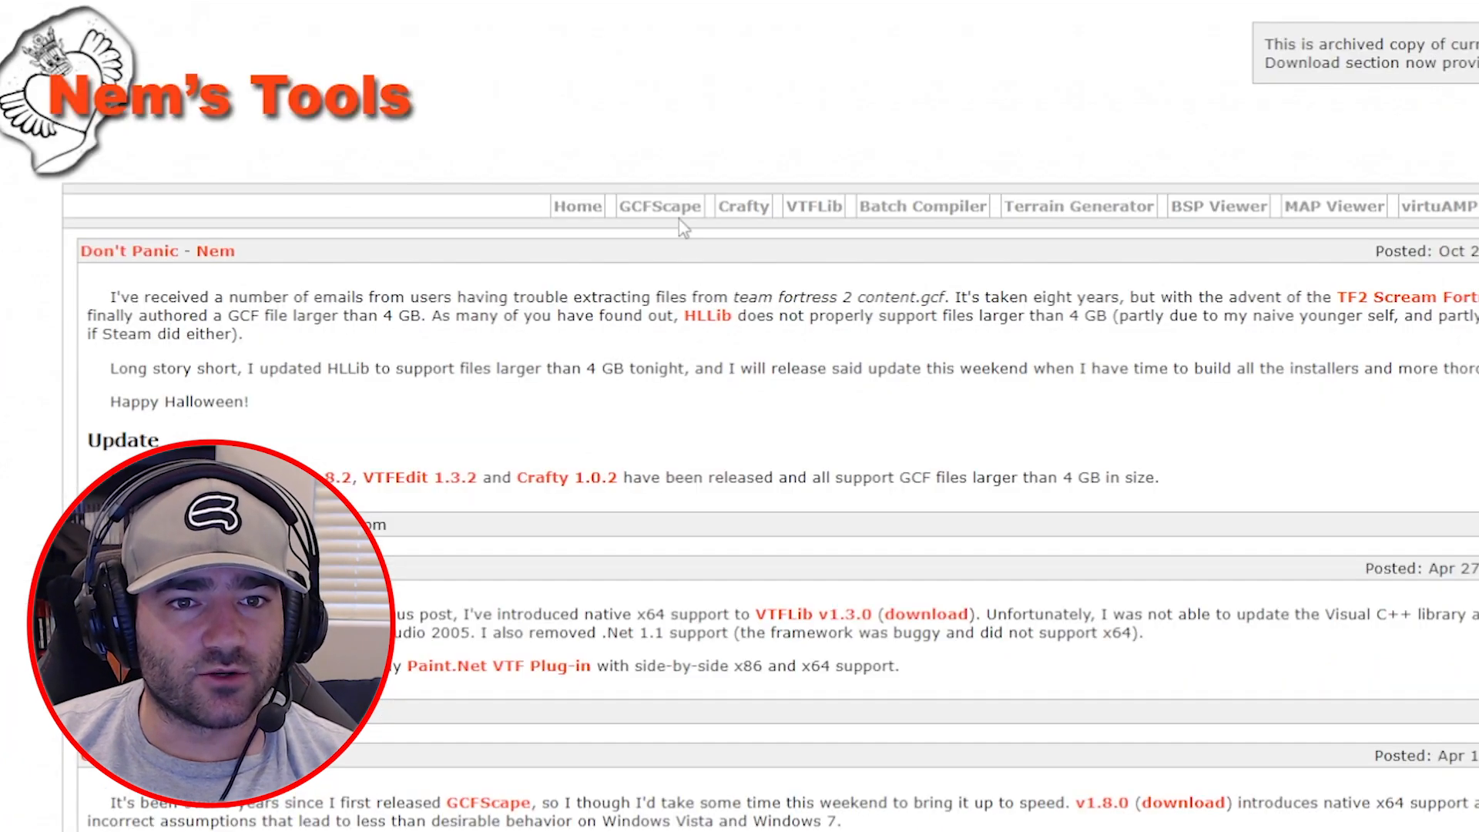
Download the GCFScape installer gcfscape186.exe from the Nem's Tools site and save it to the Desktop
left_click(678, 221)
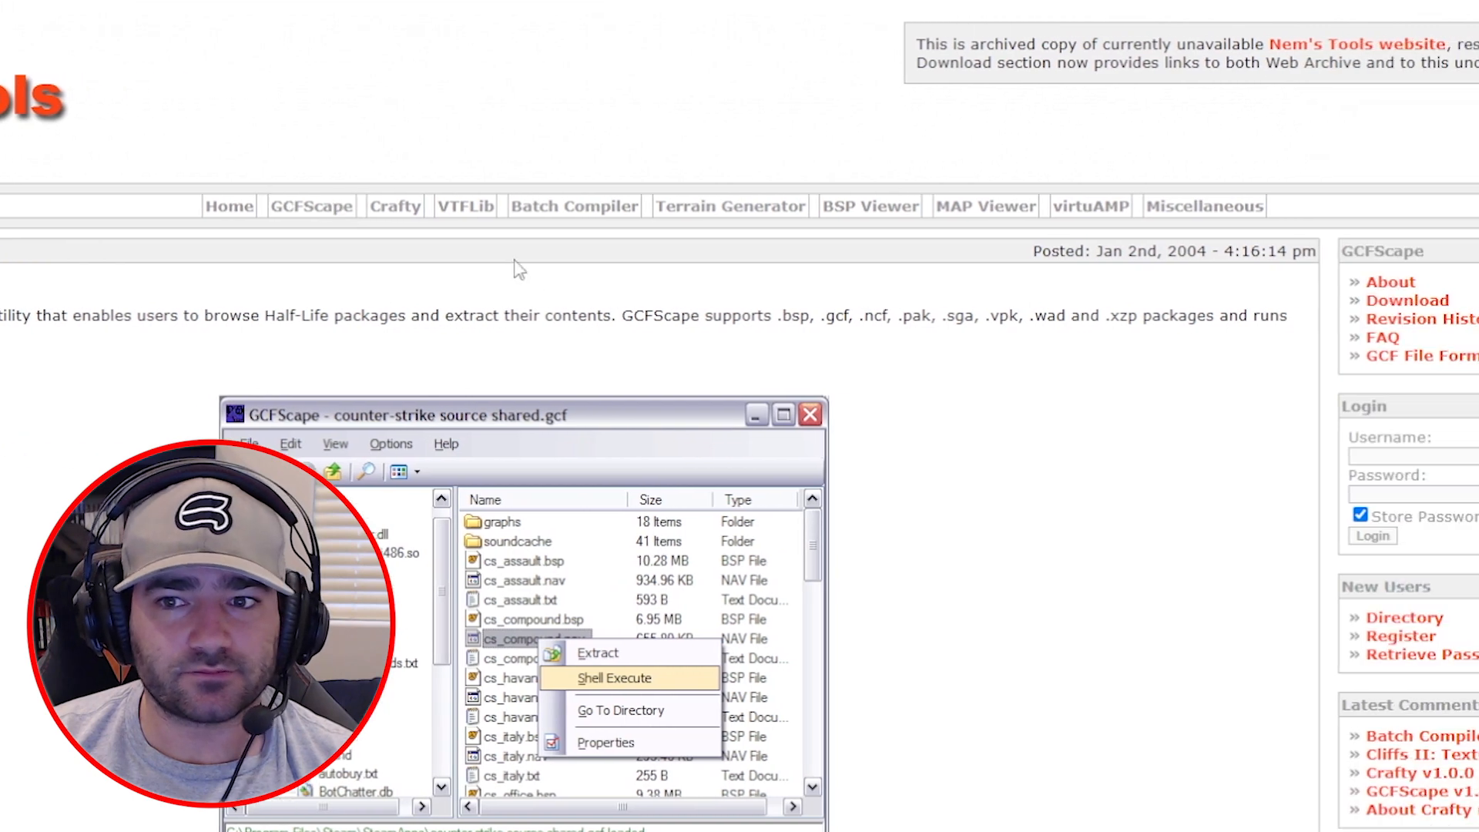
left_click(1418, 301)
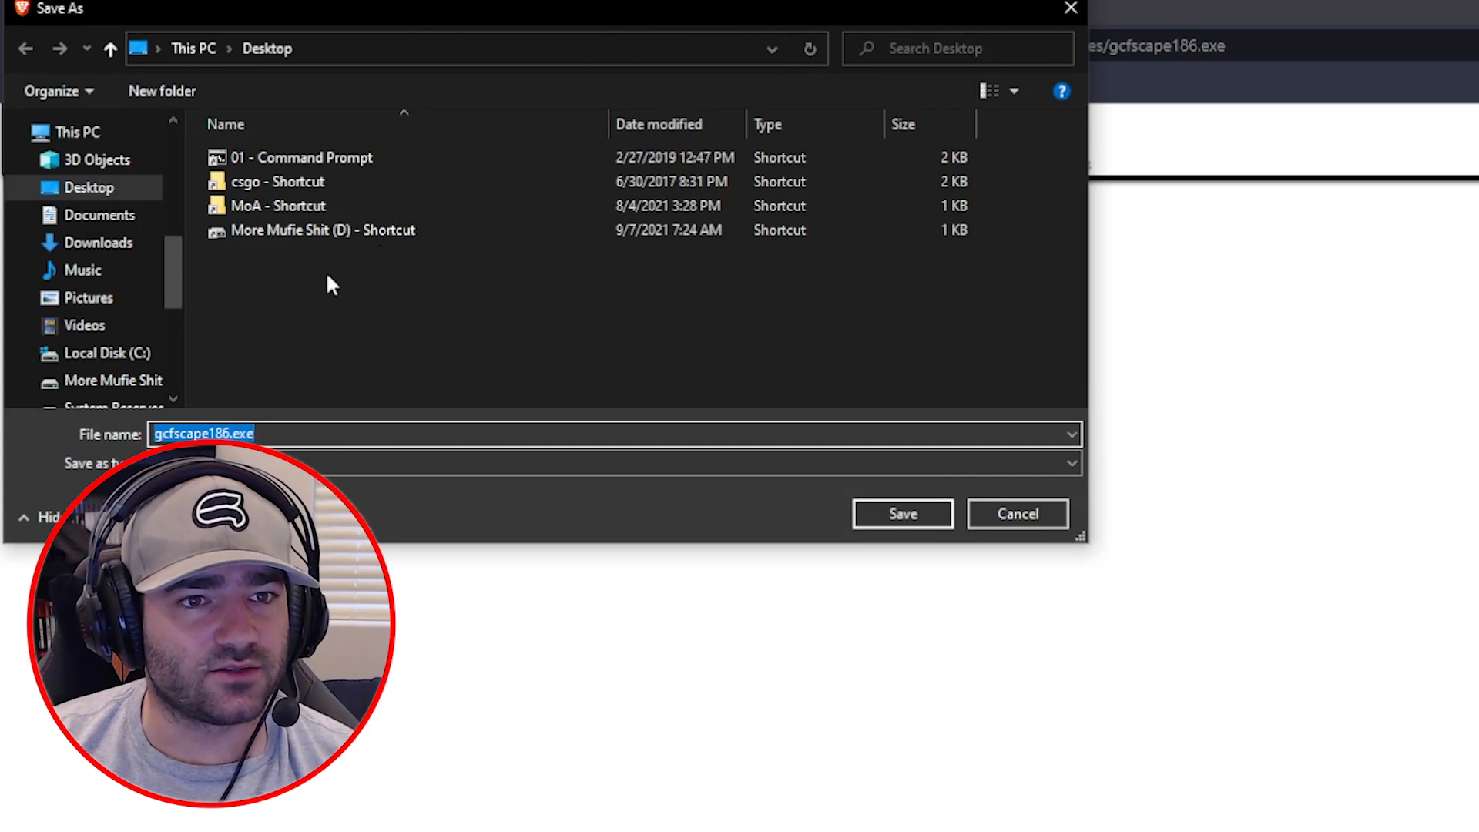
left_click(904, 514)
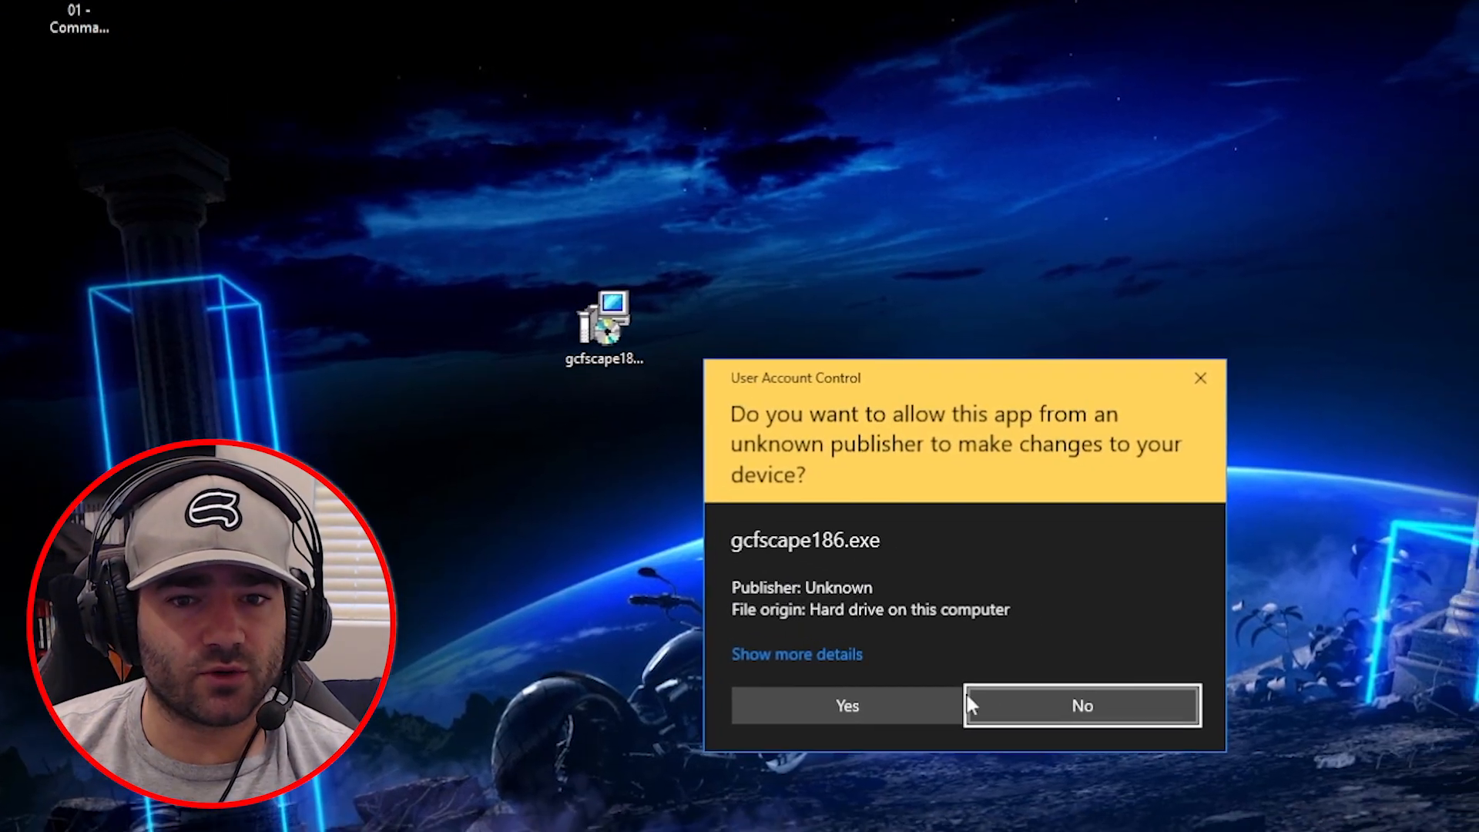
Run the GCFScape setup, accepting the license agreement and keeping all the file type associations selected
left_click(783, 674)
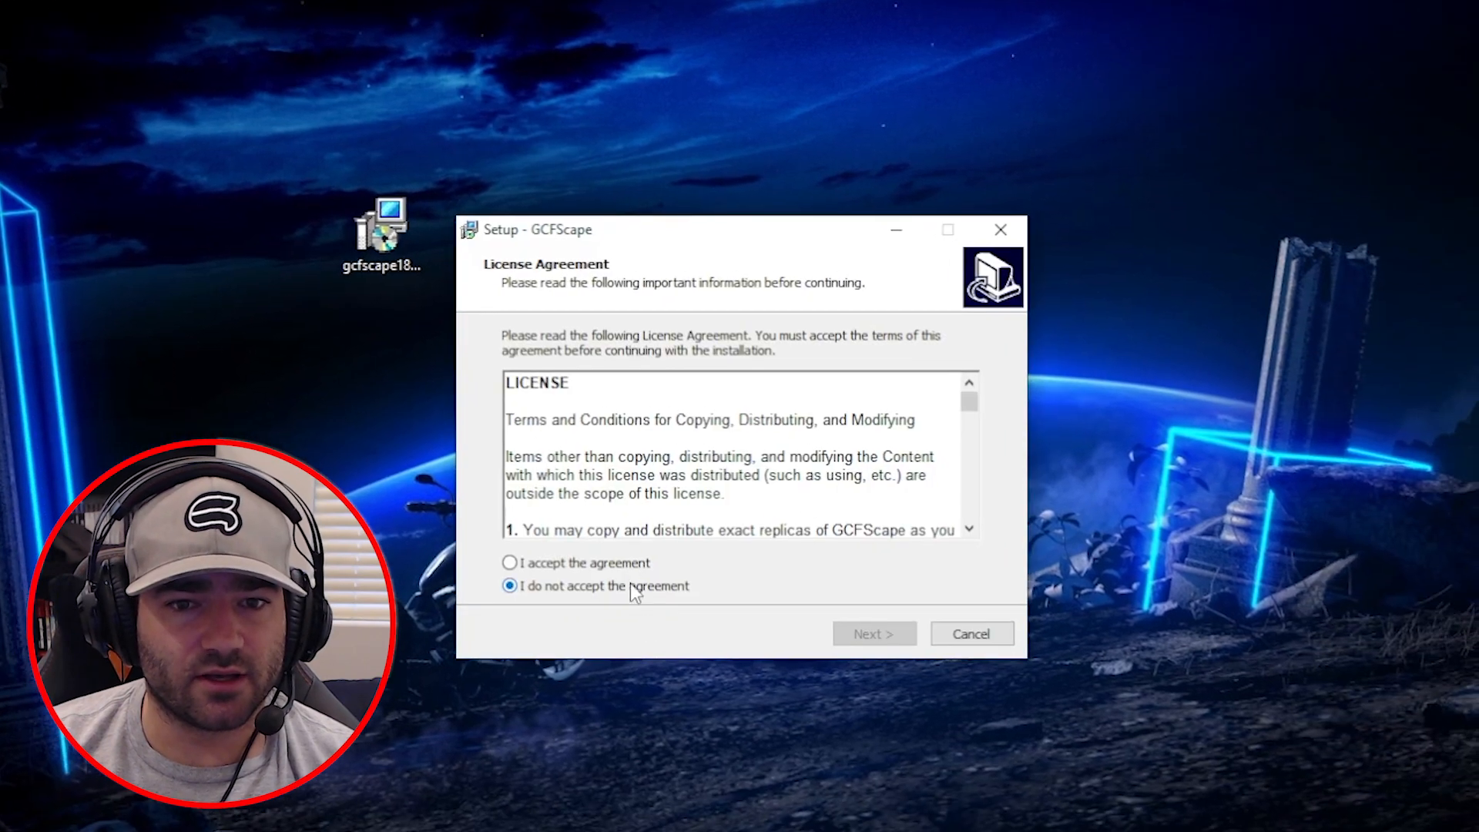
left_click(718, 603)
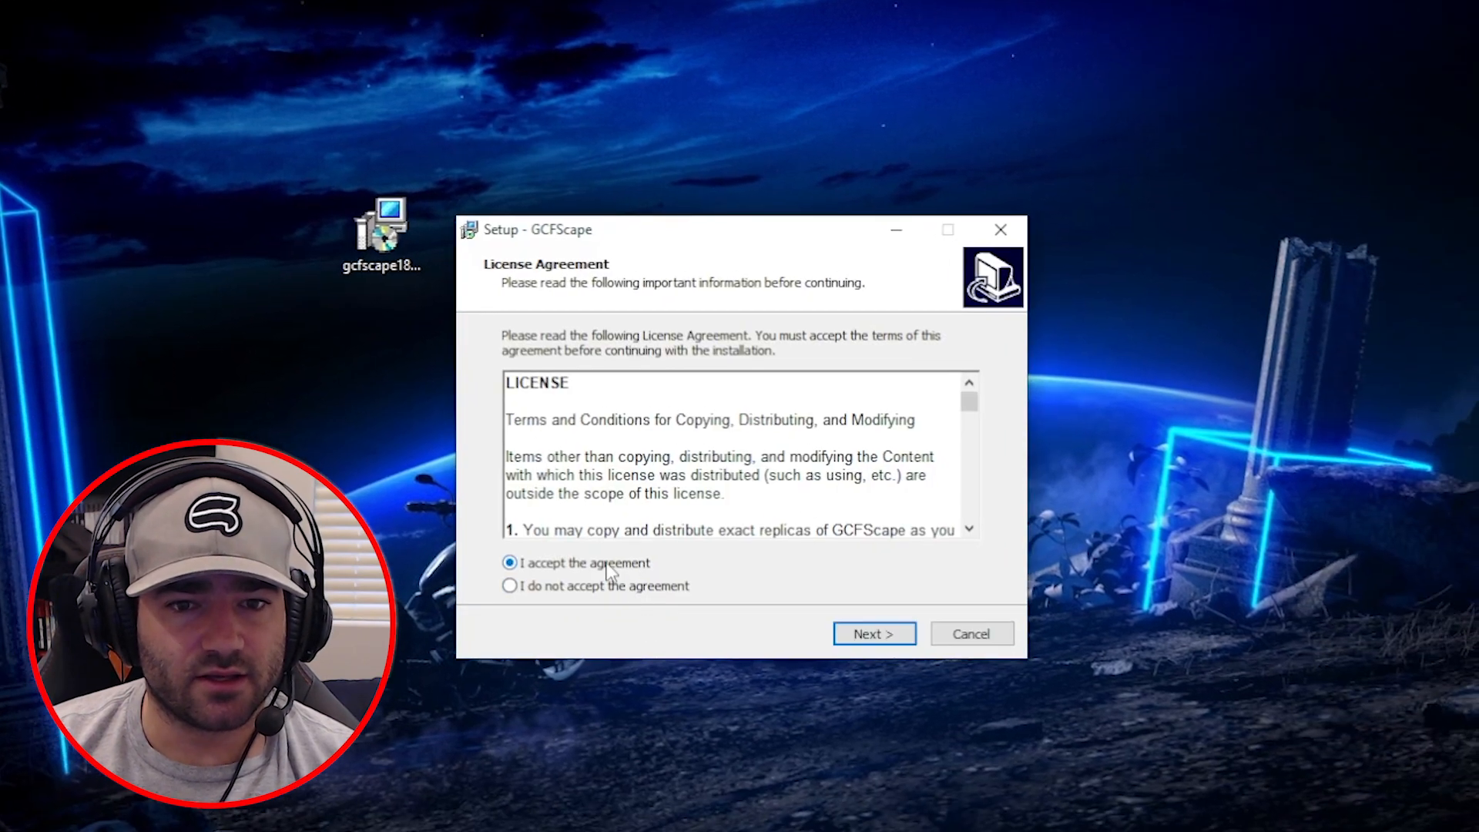
left_click(863, 635)
scroll(801, 531, "down", 1)
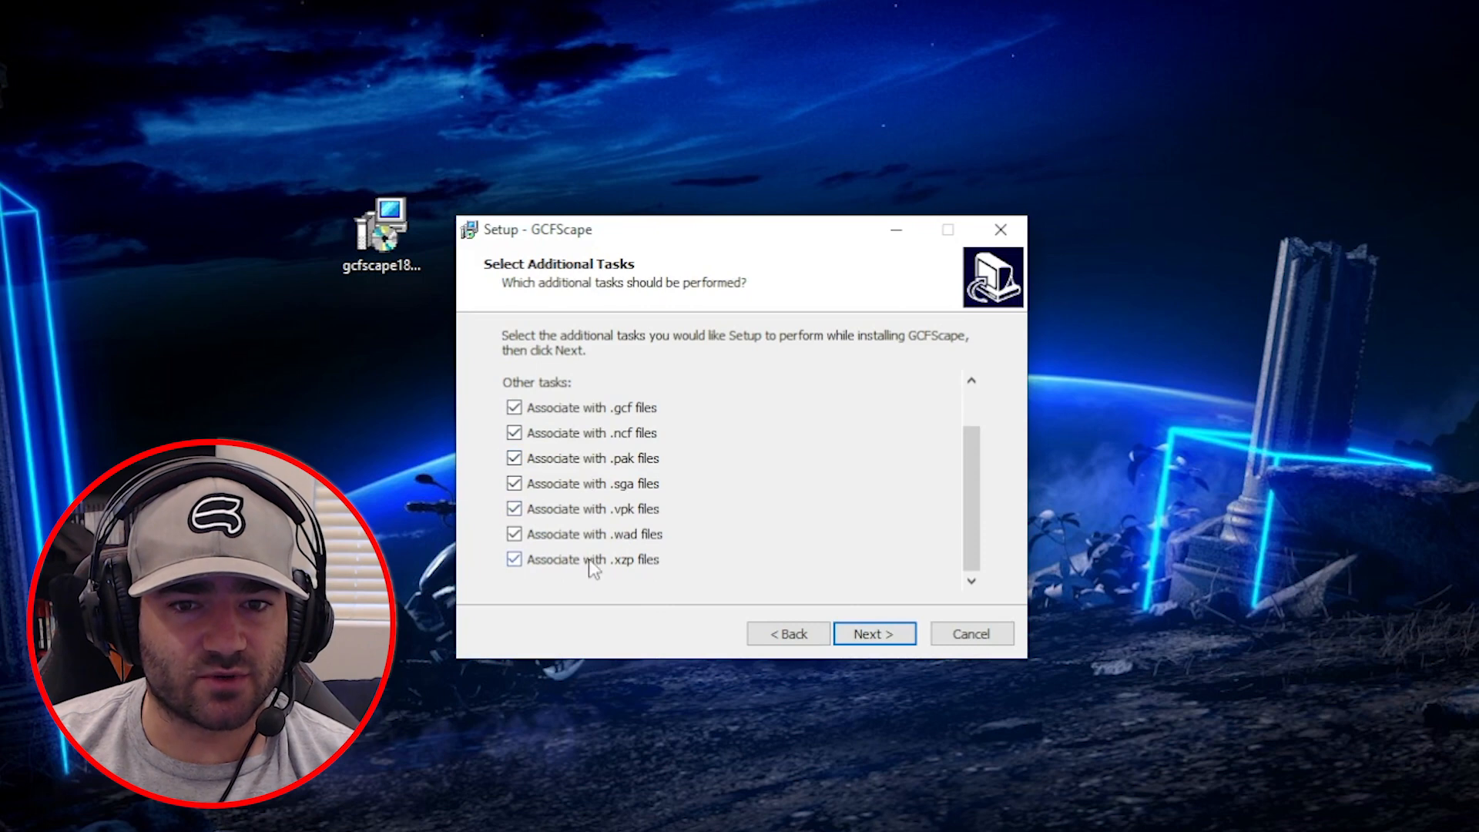
scroll(663, 539, "up", 1)
scroll(632, 524, "down", 1)
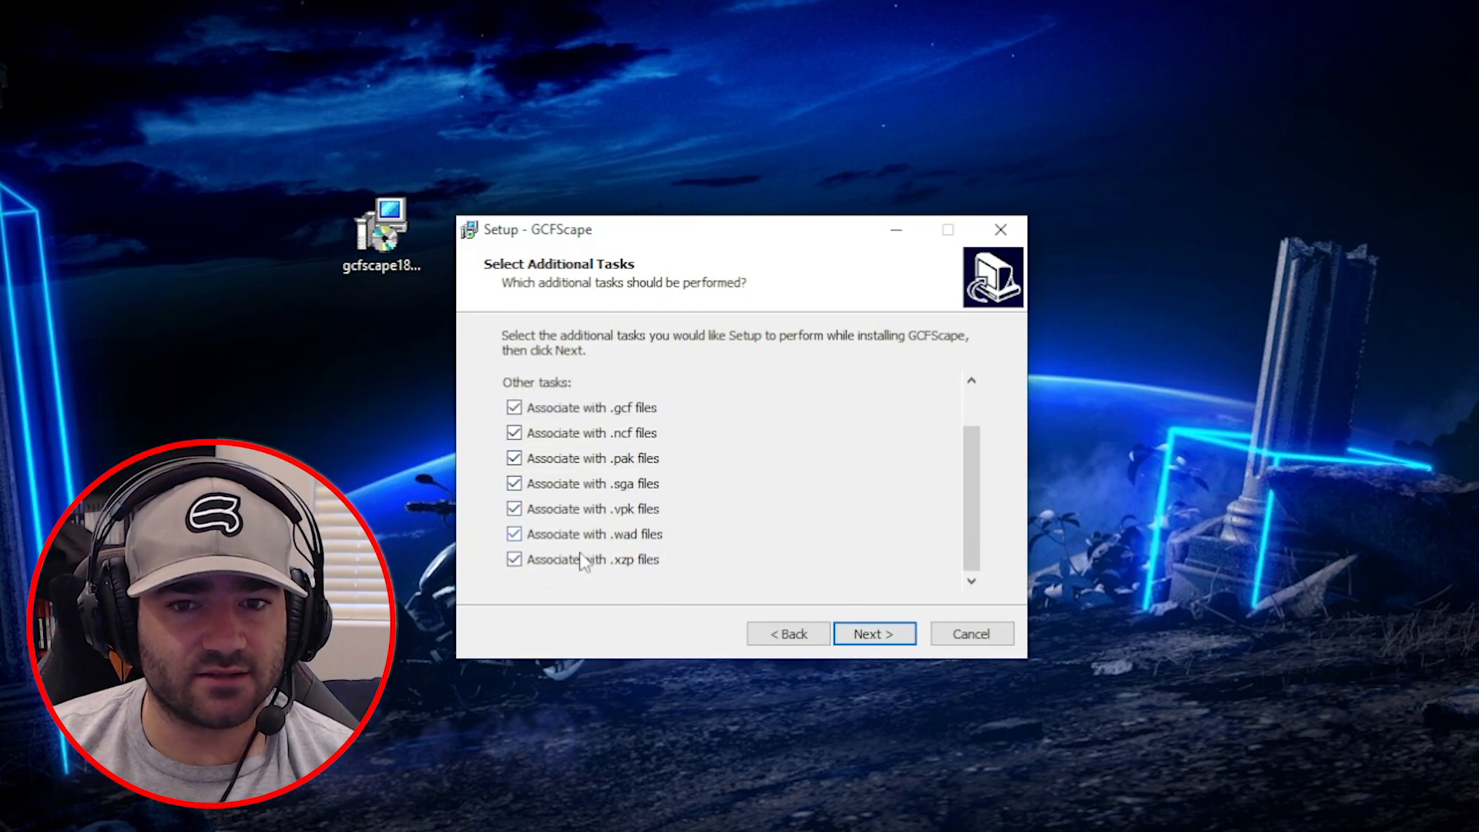
left_click(882, 626)
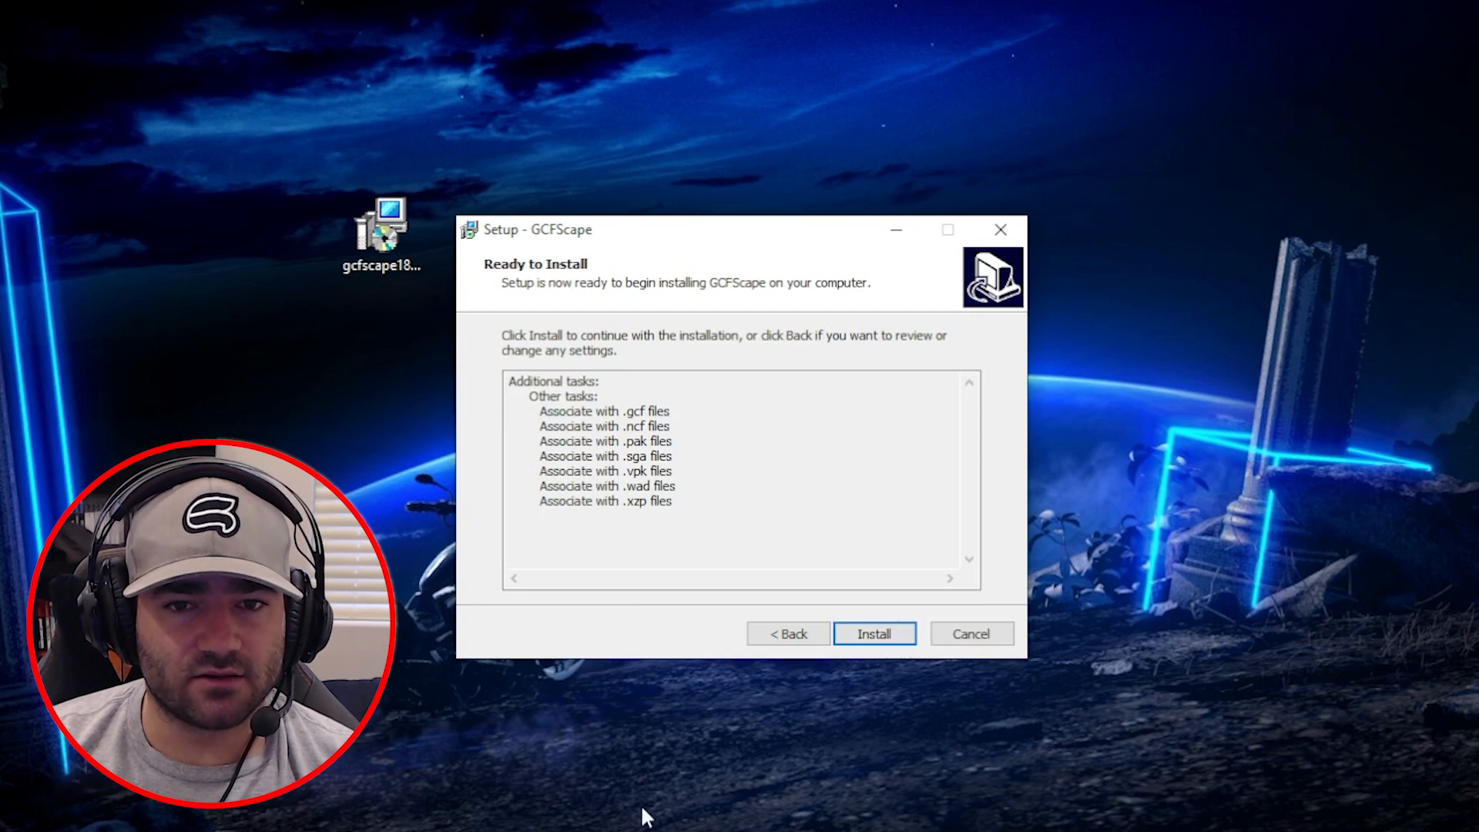
left_click(986, 634)
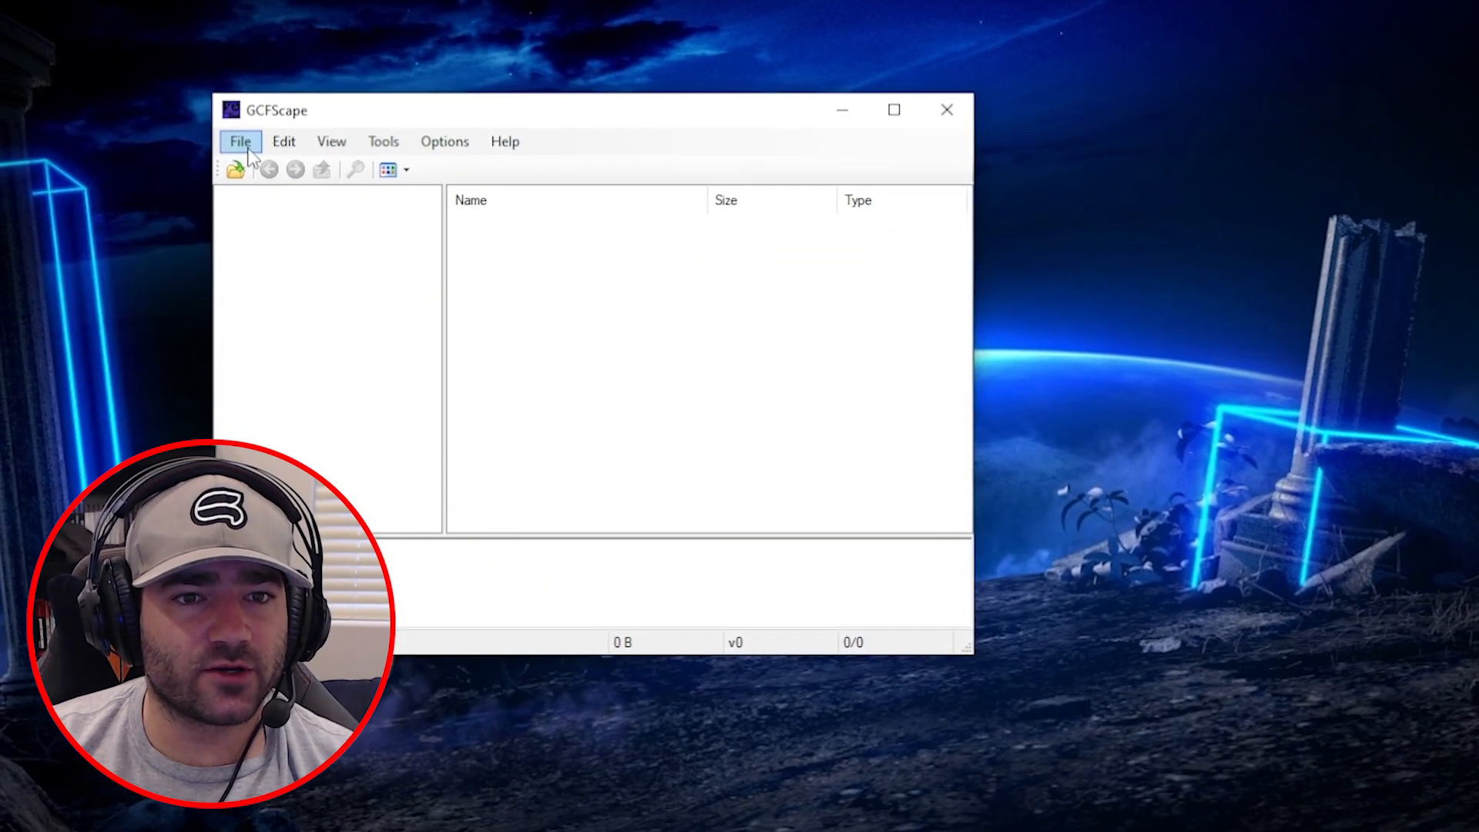
Open the package pak01_dir.vpk from the Counter-Strike Global Offensive csgo folder in GCFScape
left_click(268, 165)
left_click(308, 150)
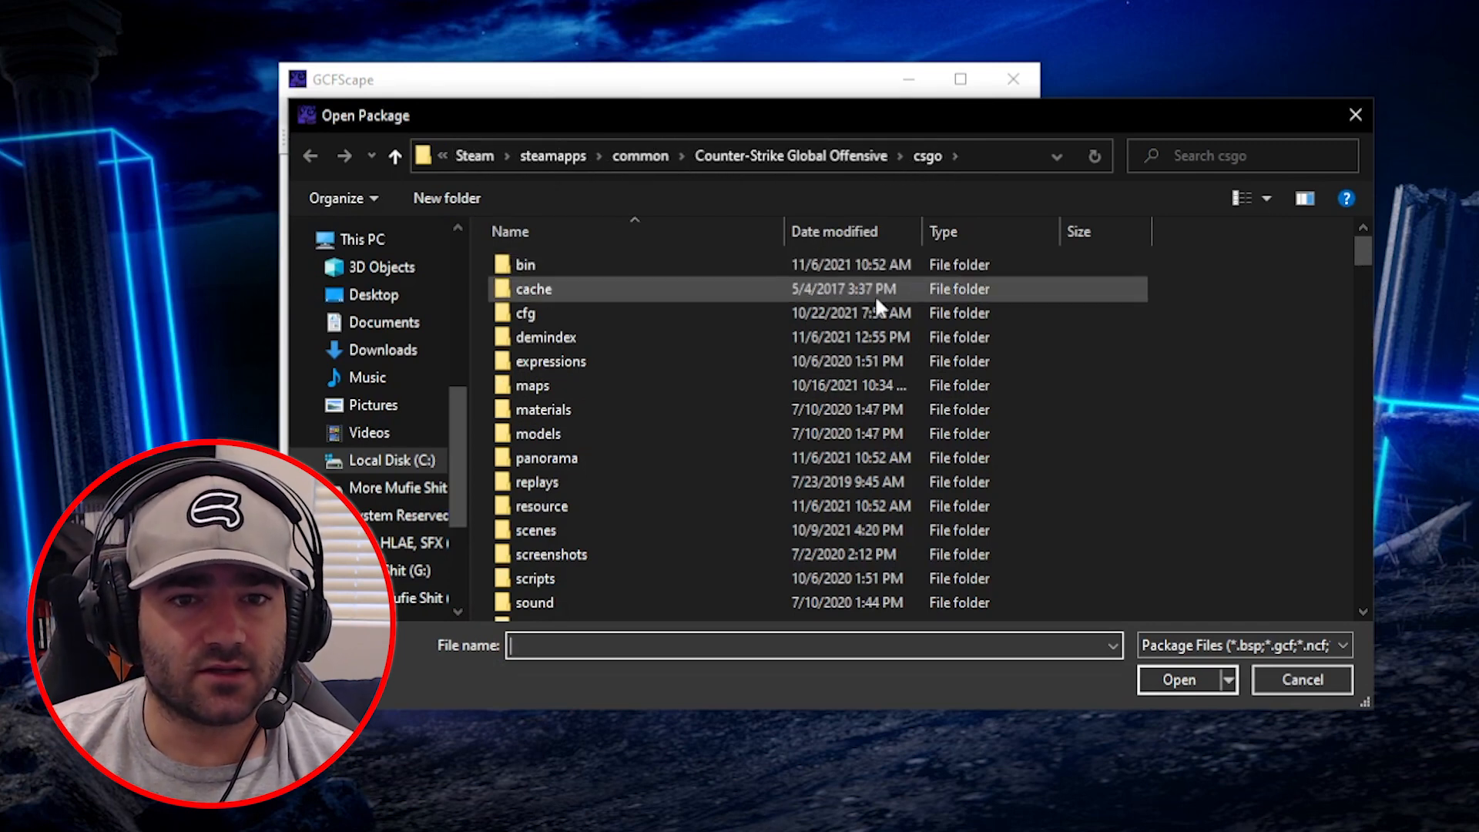
scroll(875, 295, "down", 8)
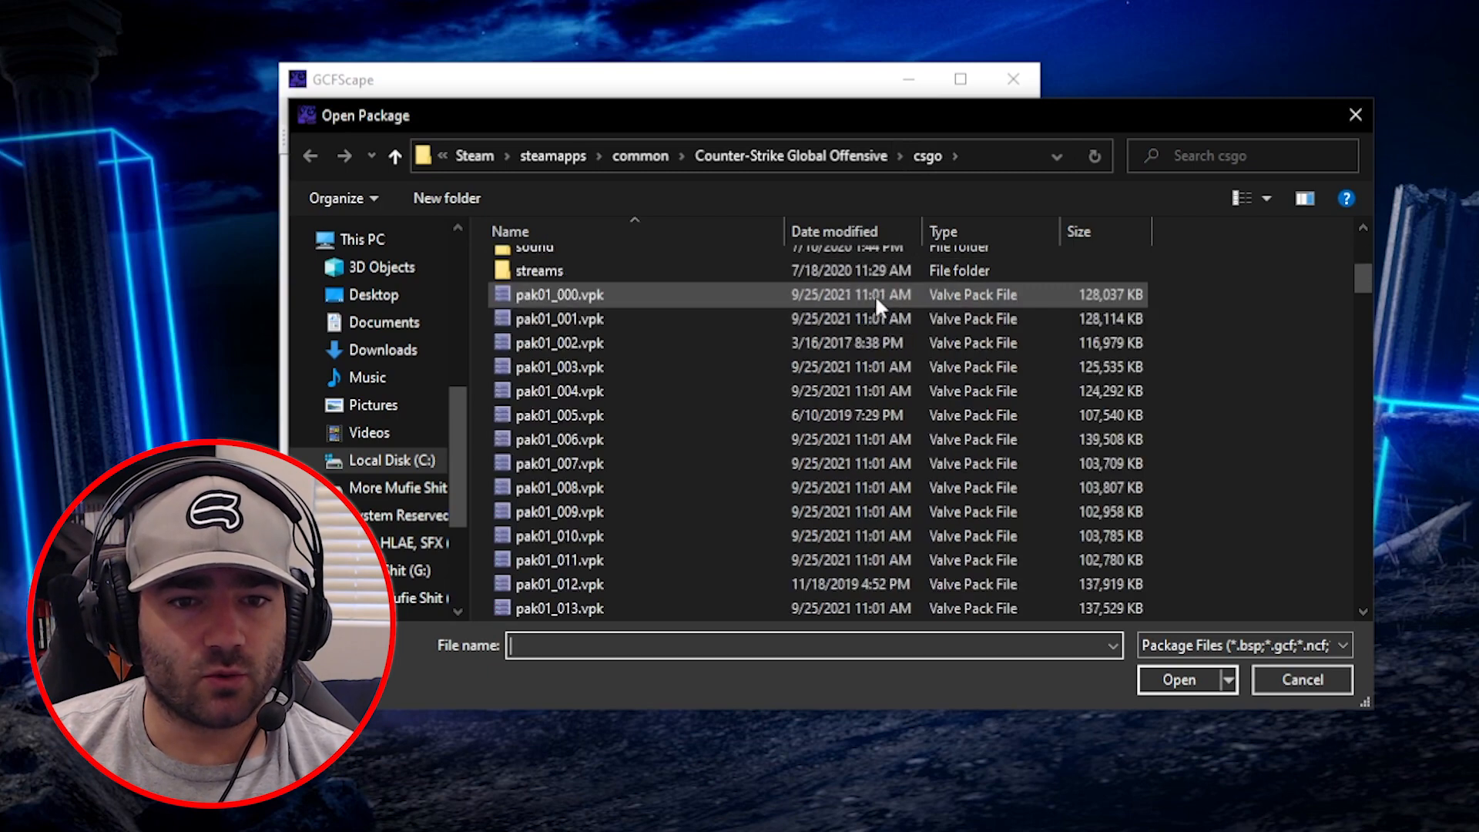
scroll(872, 343, "down", 1)
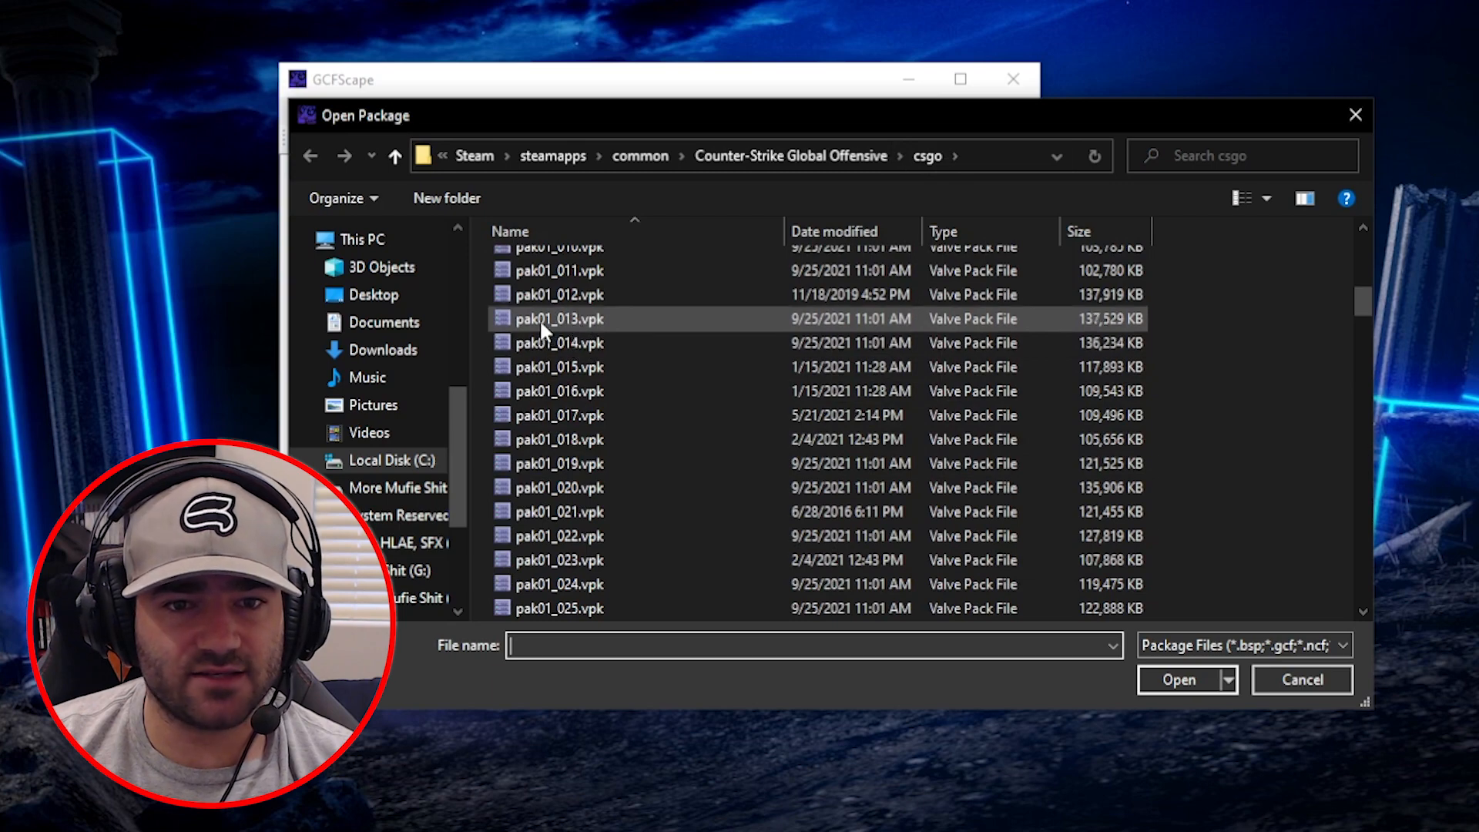
scroll(633, 337, "down", 17)
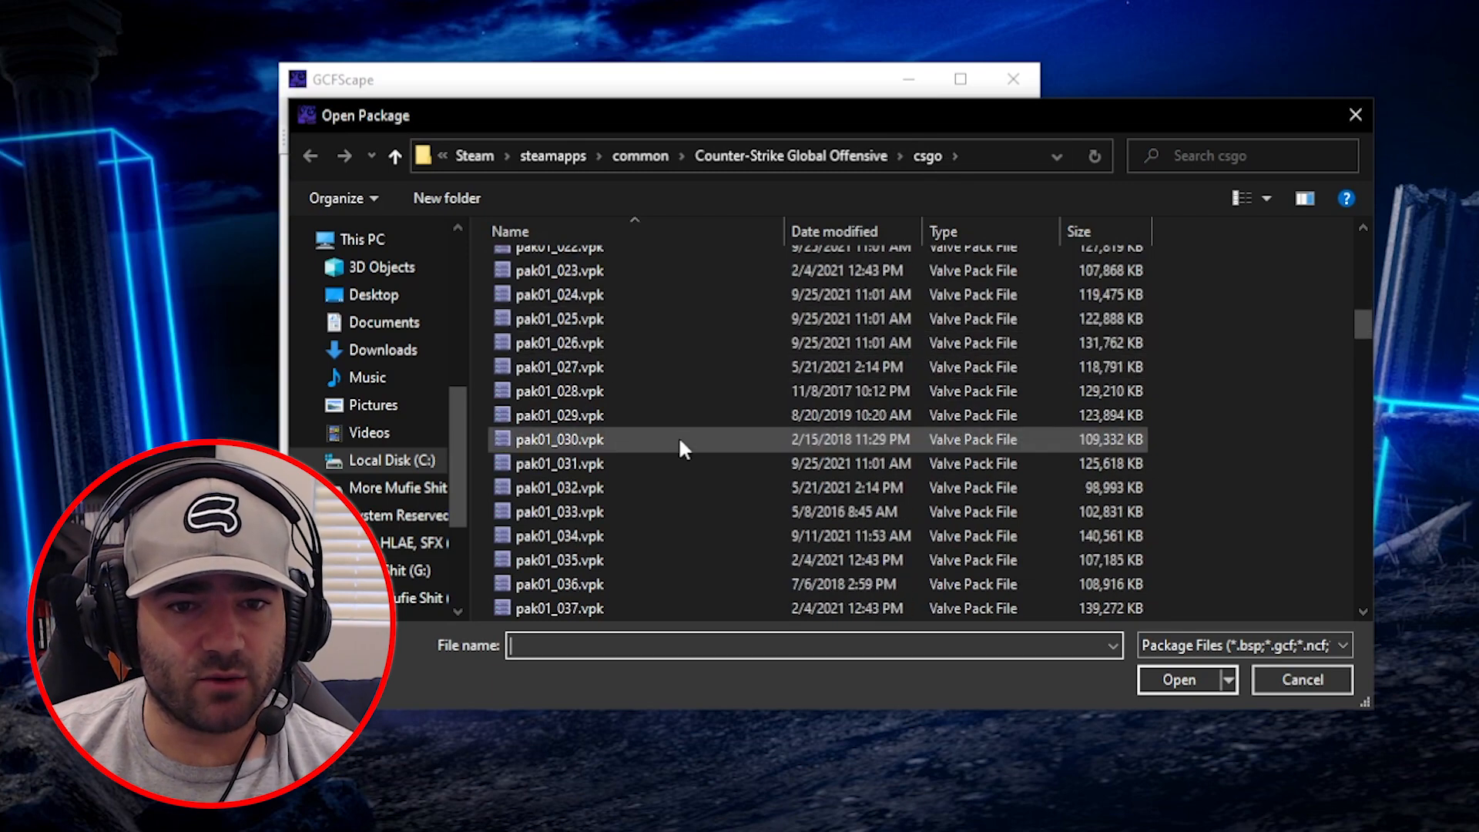
scroll(678, 444, "down", 20)
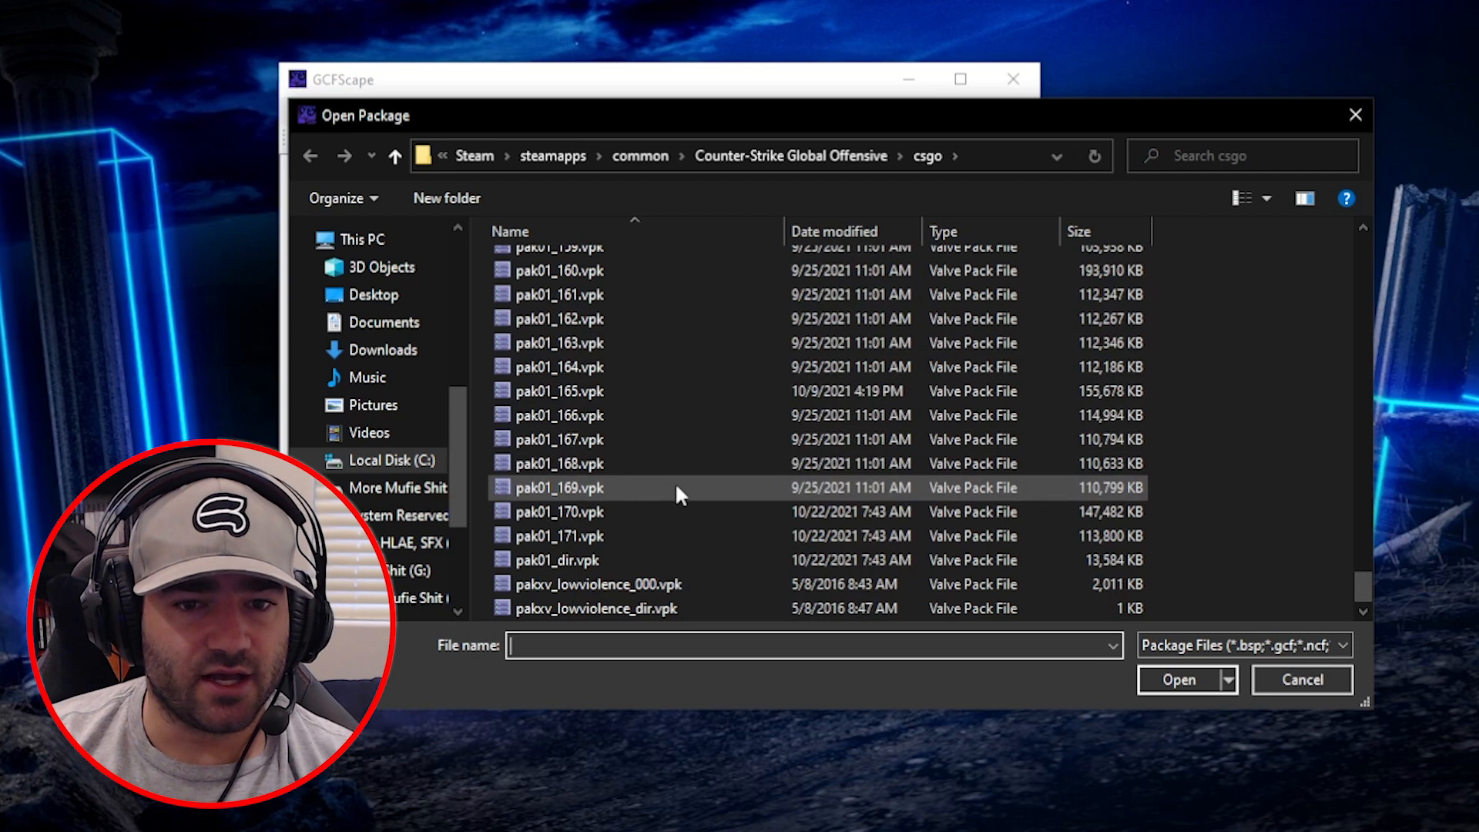
left_click(572, 561)
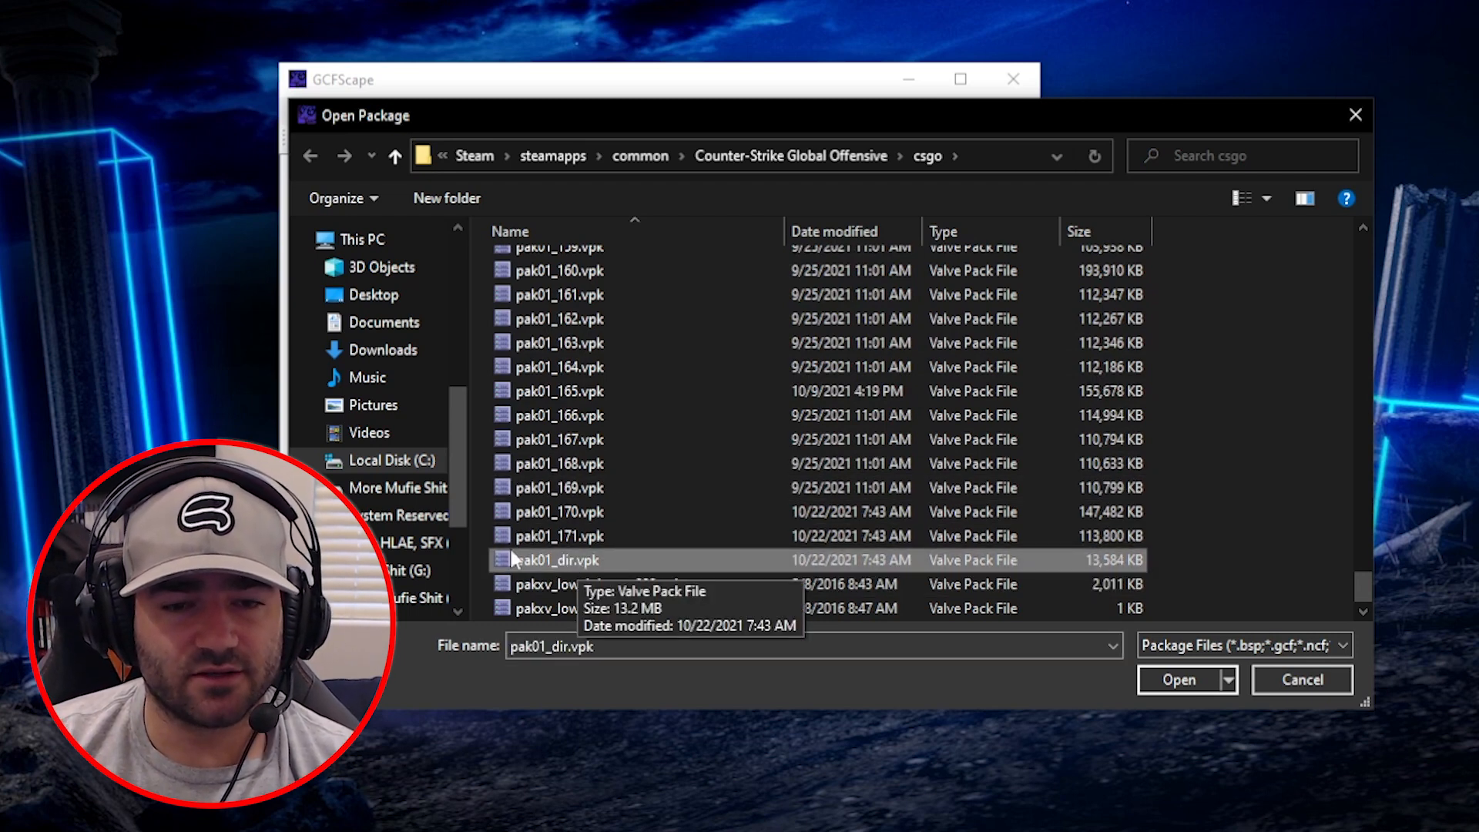
double_click(582, 564)
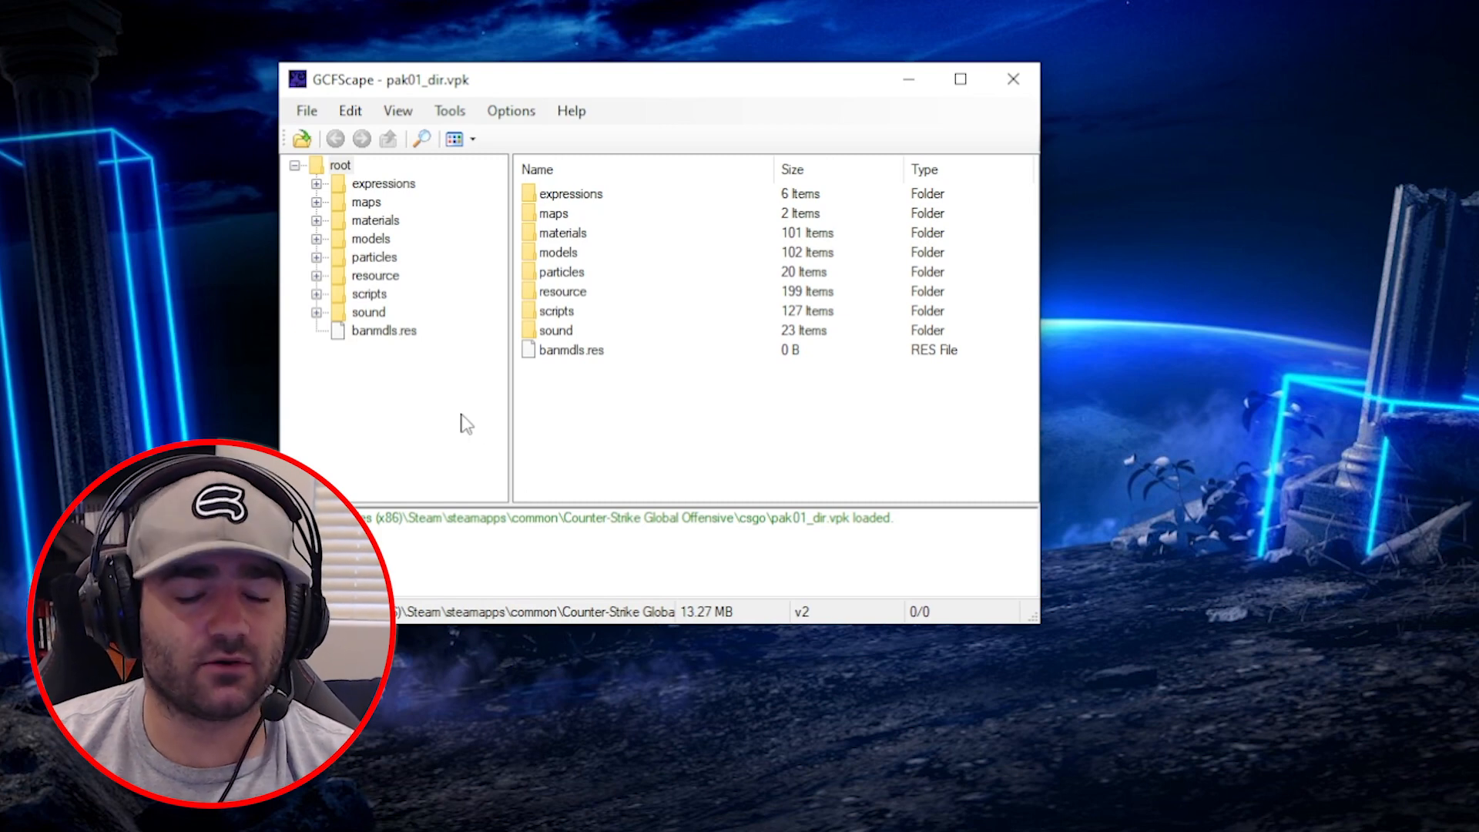
Open the weapons folder inside the package's sound folder
left_click(377, 319)
scroll(617, 312, "down", 3)
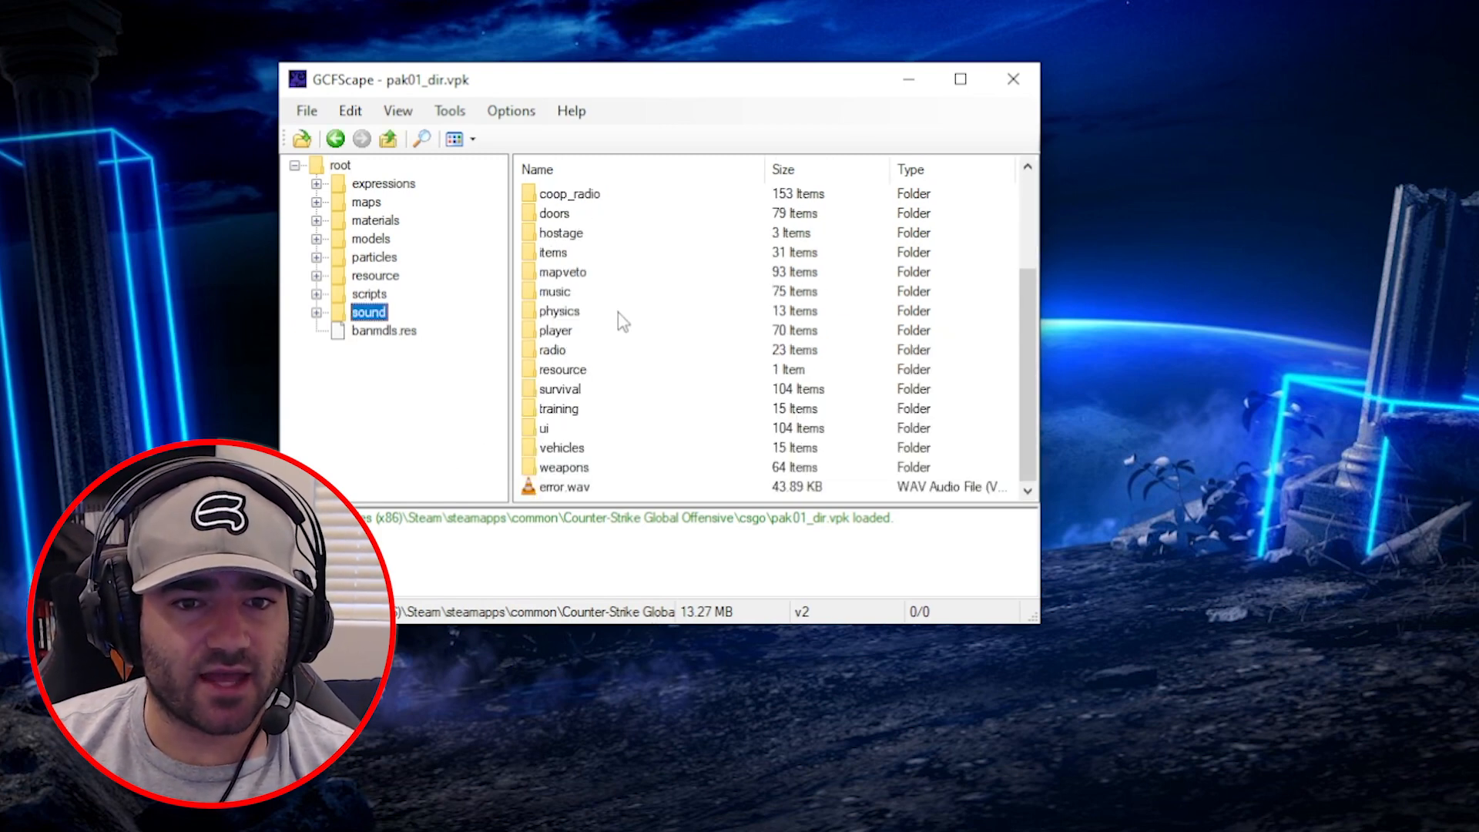
left_click(570, 468)
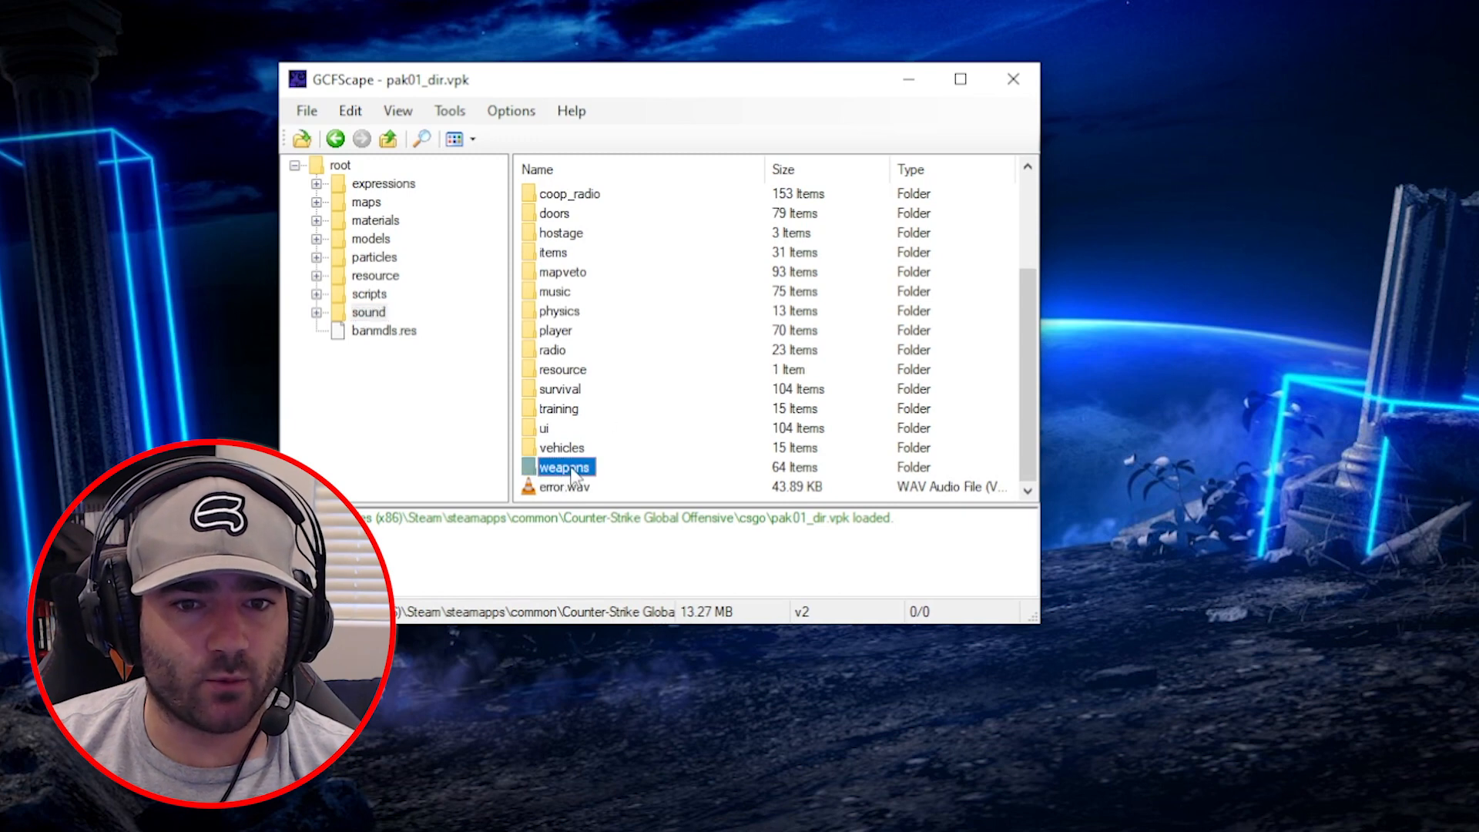
double_click(570, 467)
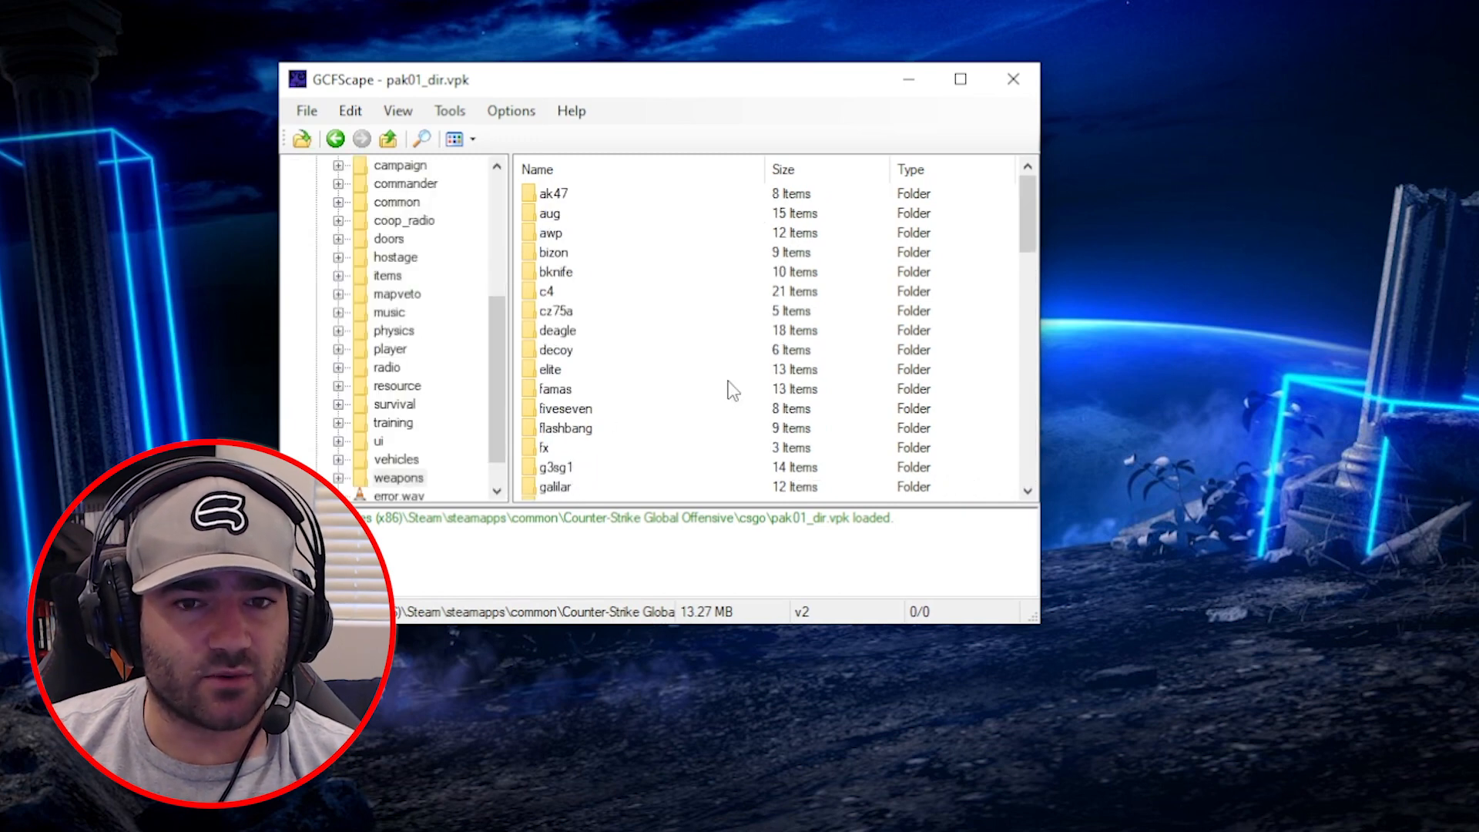
Look through the weapon sound folders and open glock18
scroll(689, 375, "down", 16)
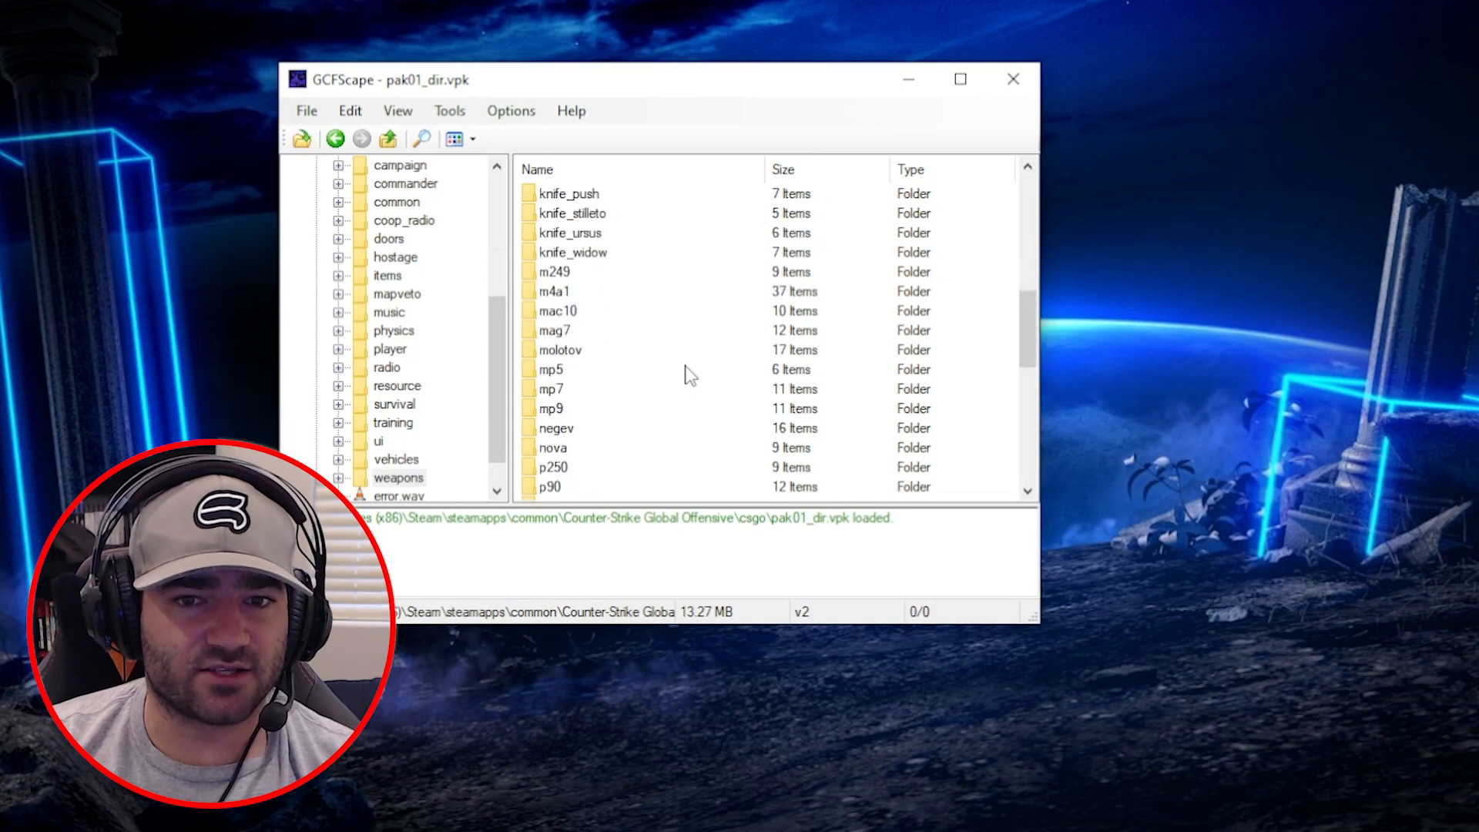
scroll(689, 376, "up", 5)
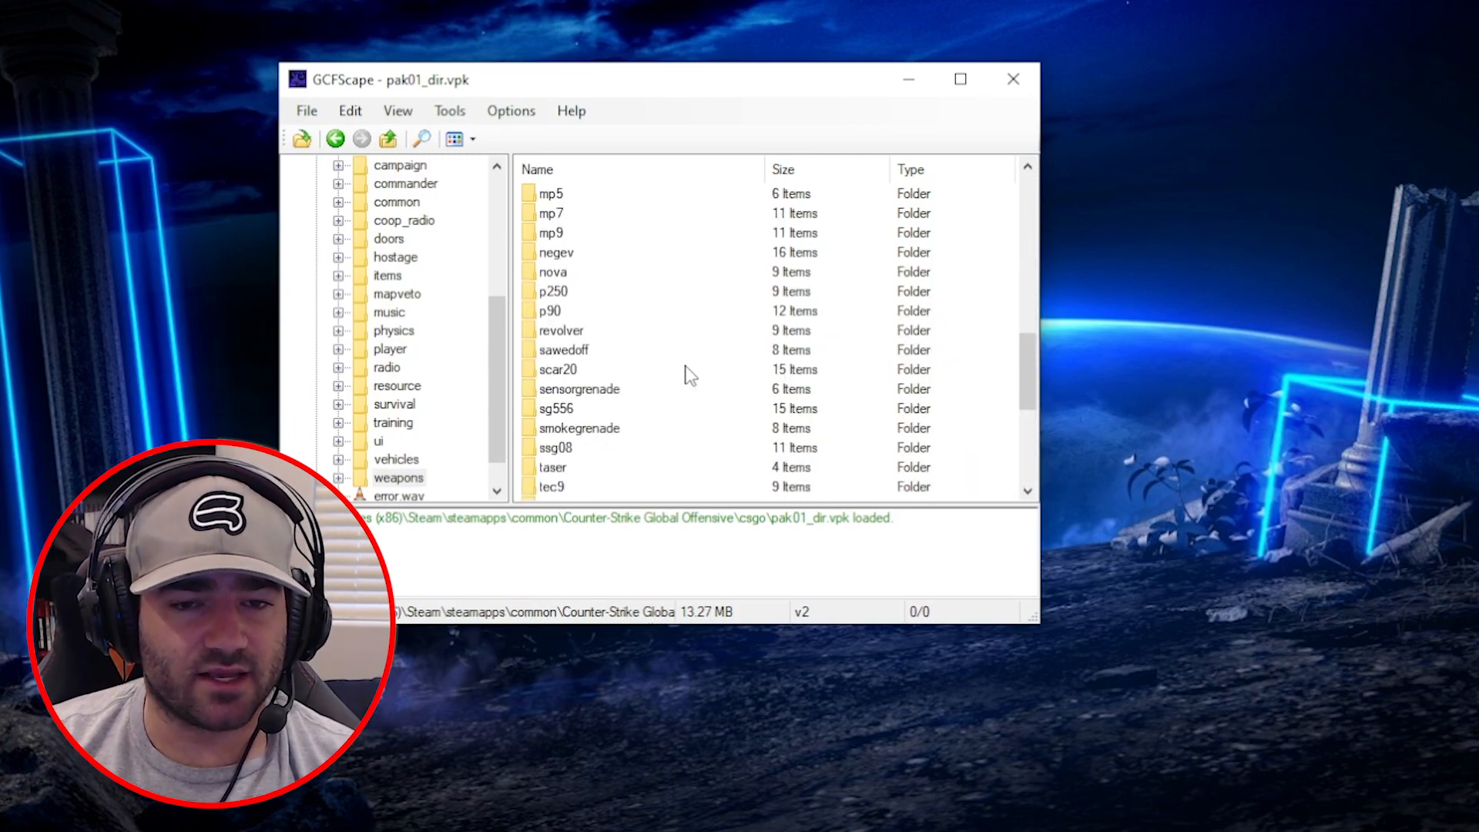
scroll(689, 375, "down", 3)
scroll(689, 376, "up", 4)
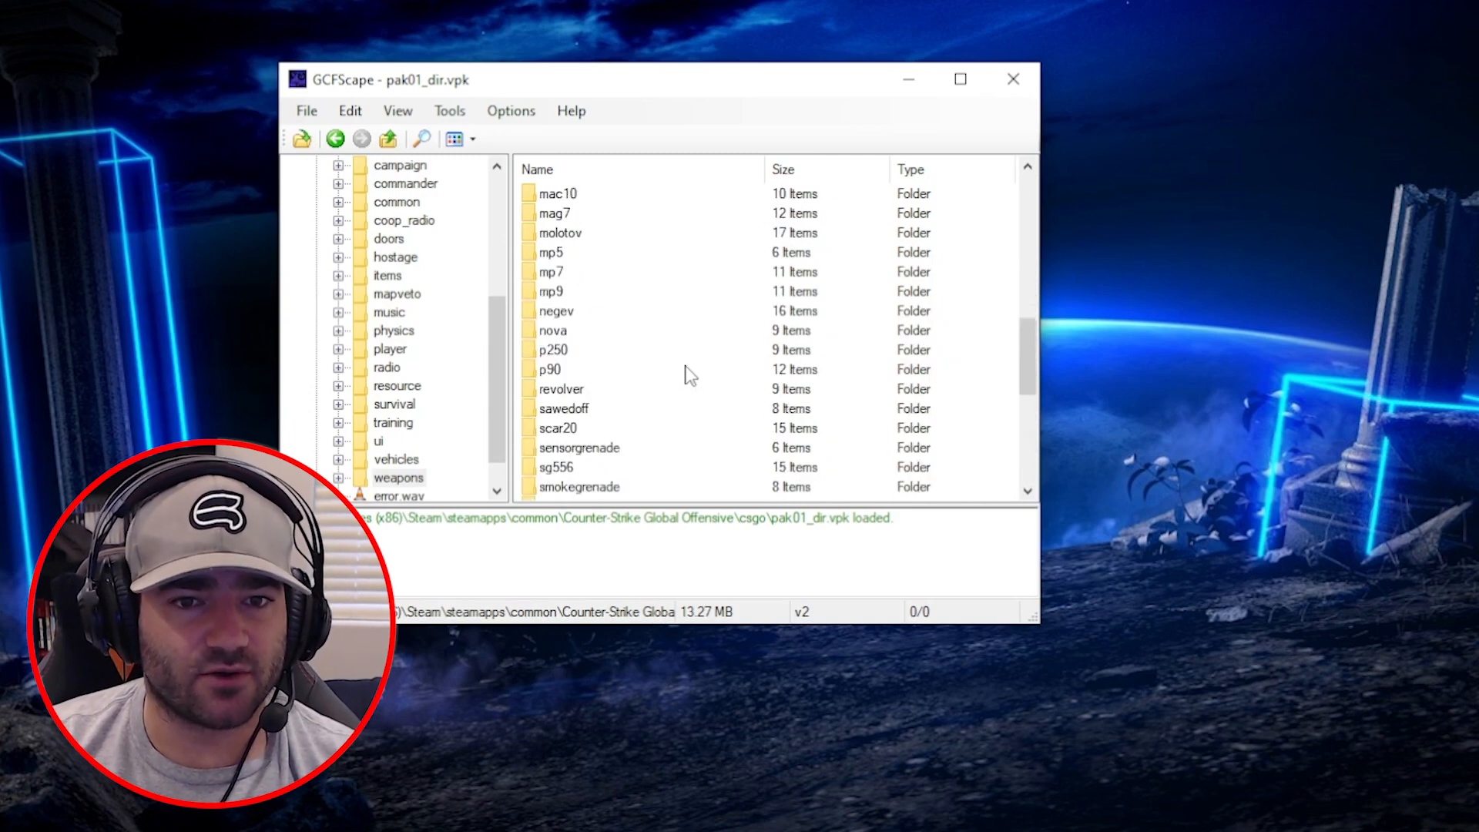
scroll(690, 375, "up", 12)
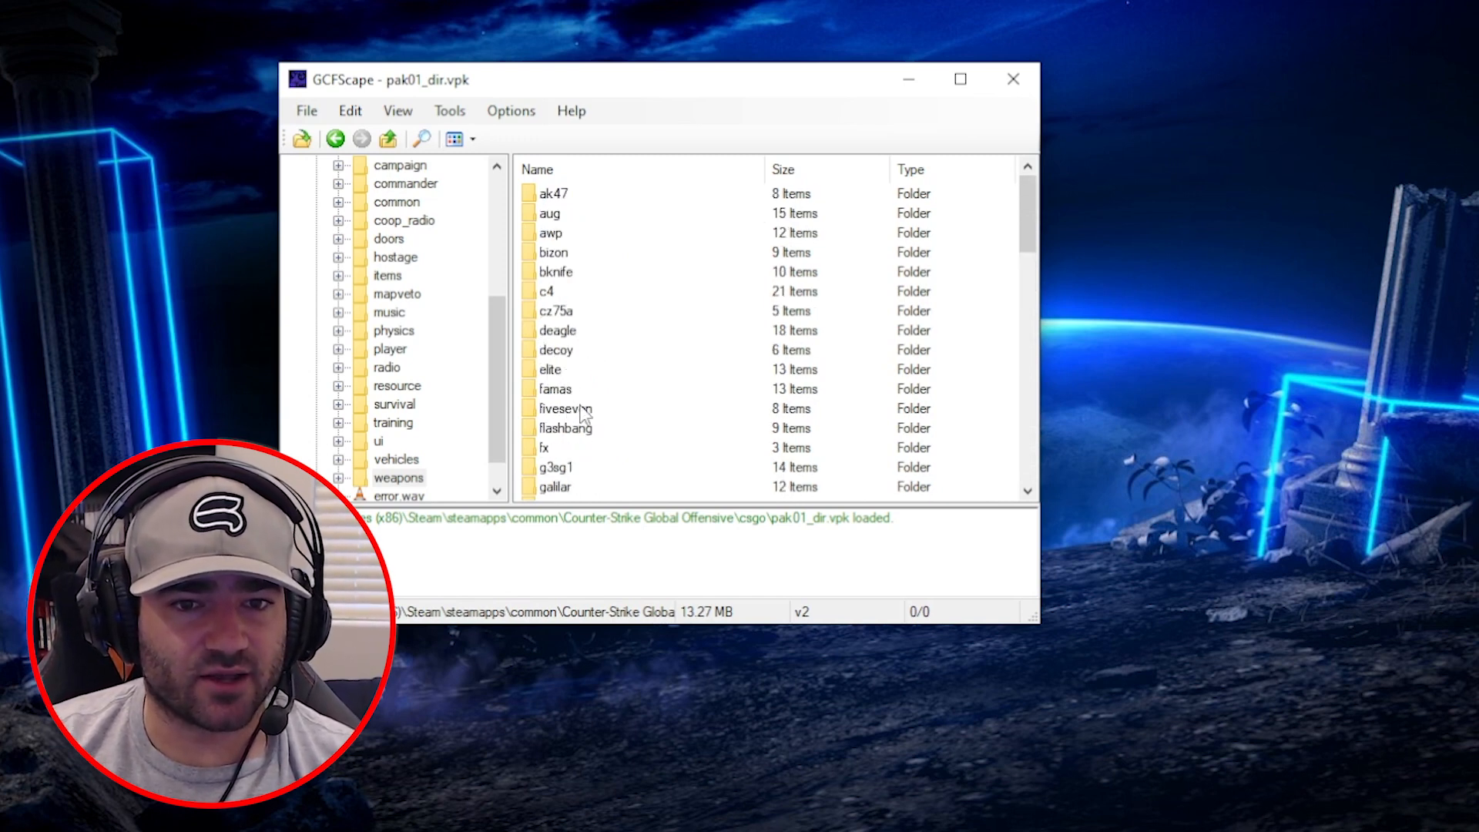
scroll(573, 412, "down", 1)
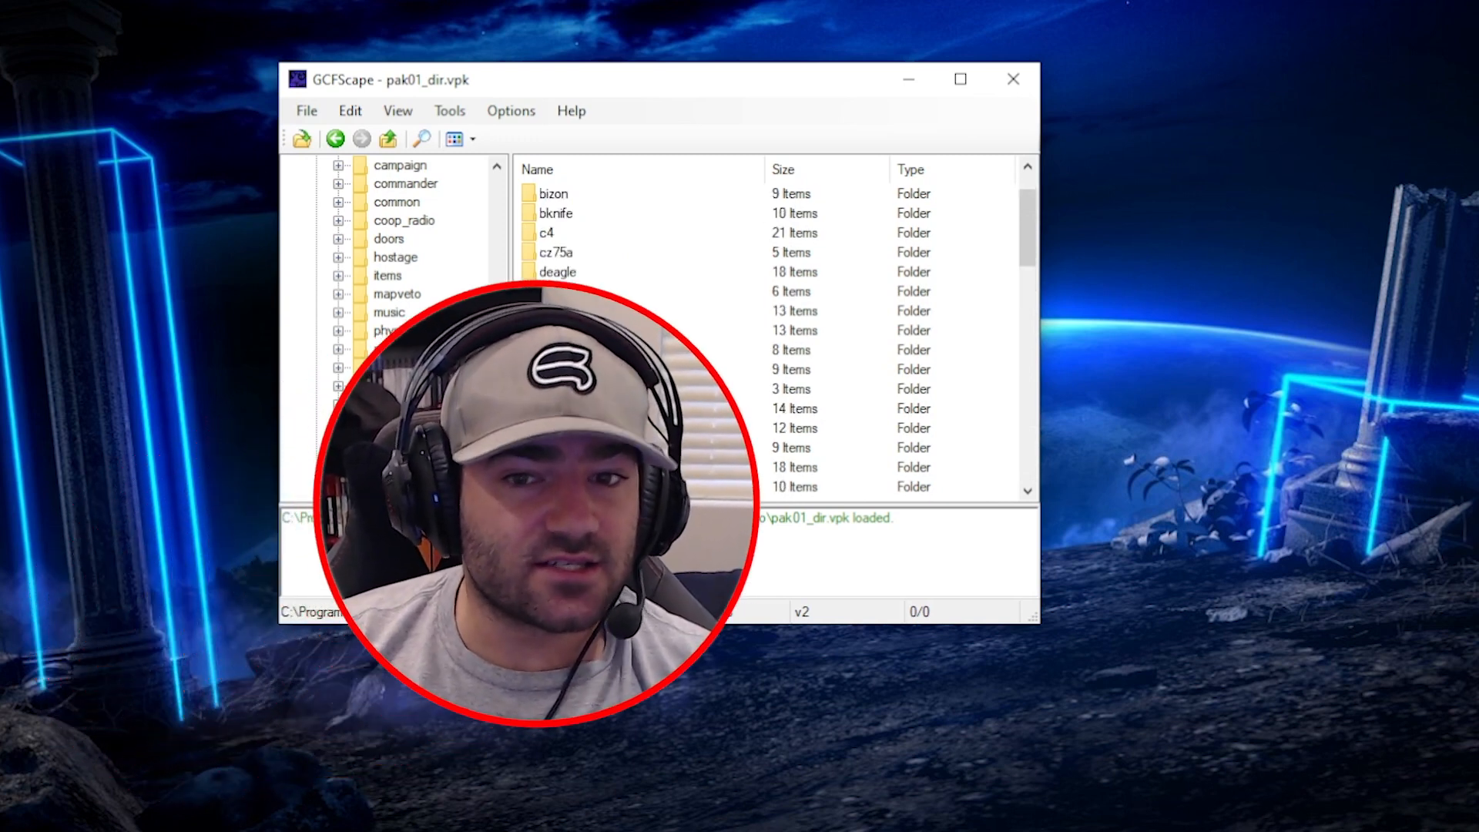
scroll(616, 396, "up", 1)
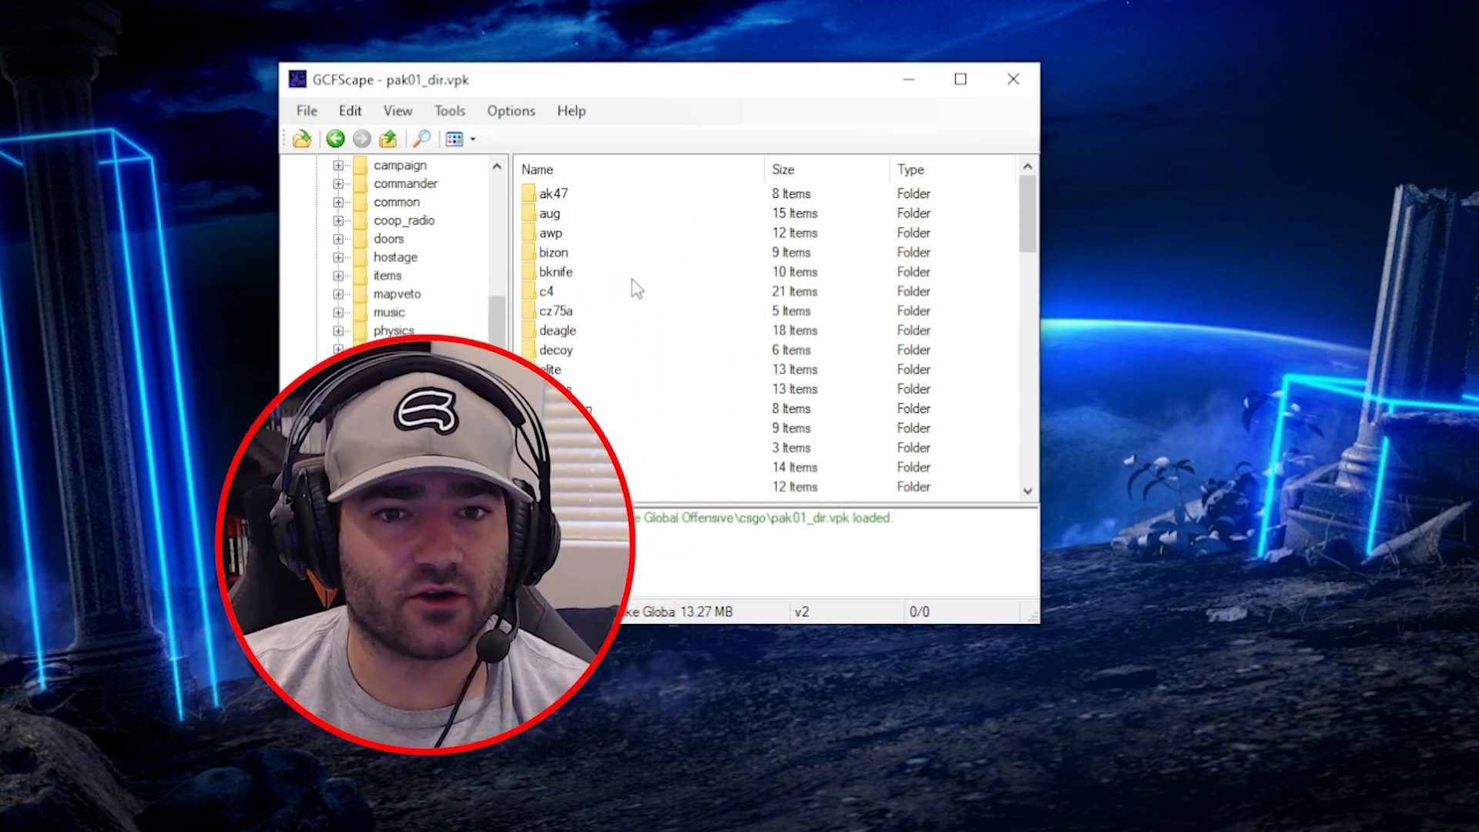
scroll(628, 308, "down", 1)
scroll(627, 308, "down", 1)
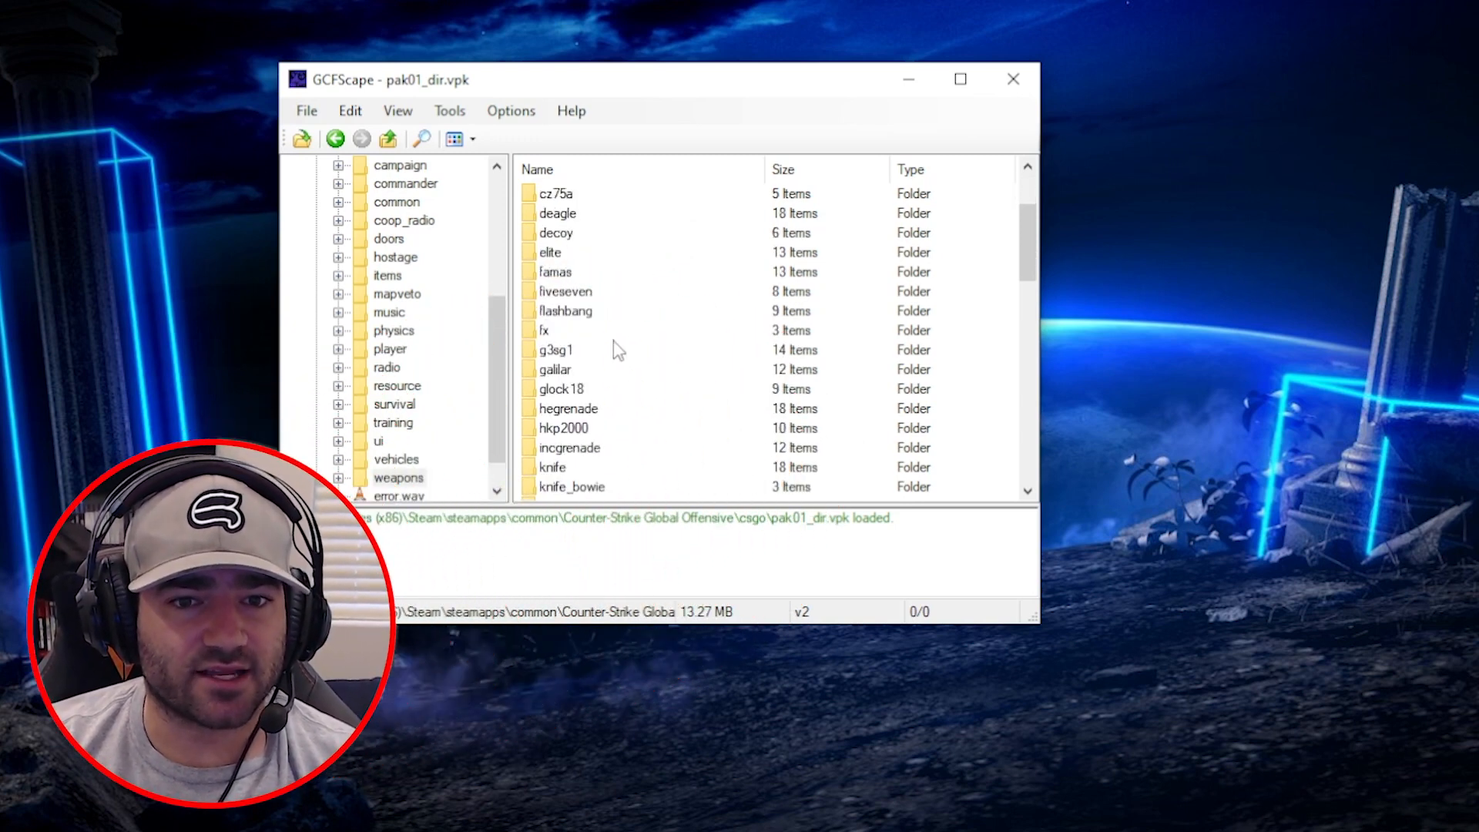
double_click(570, 387)
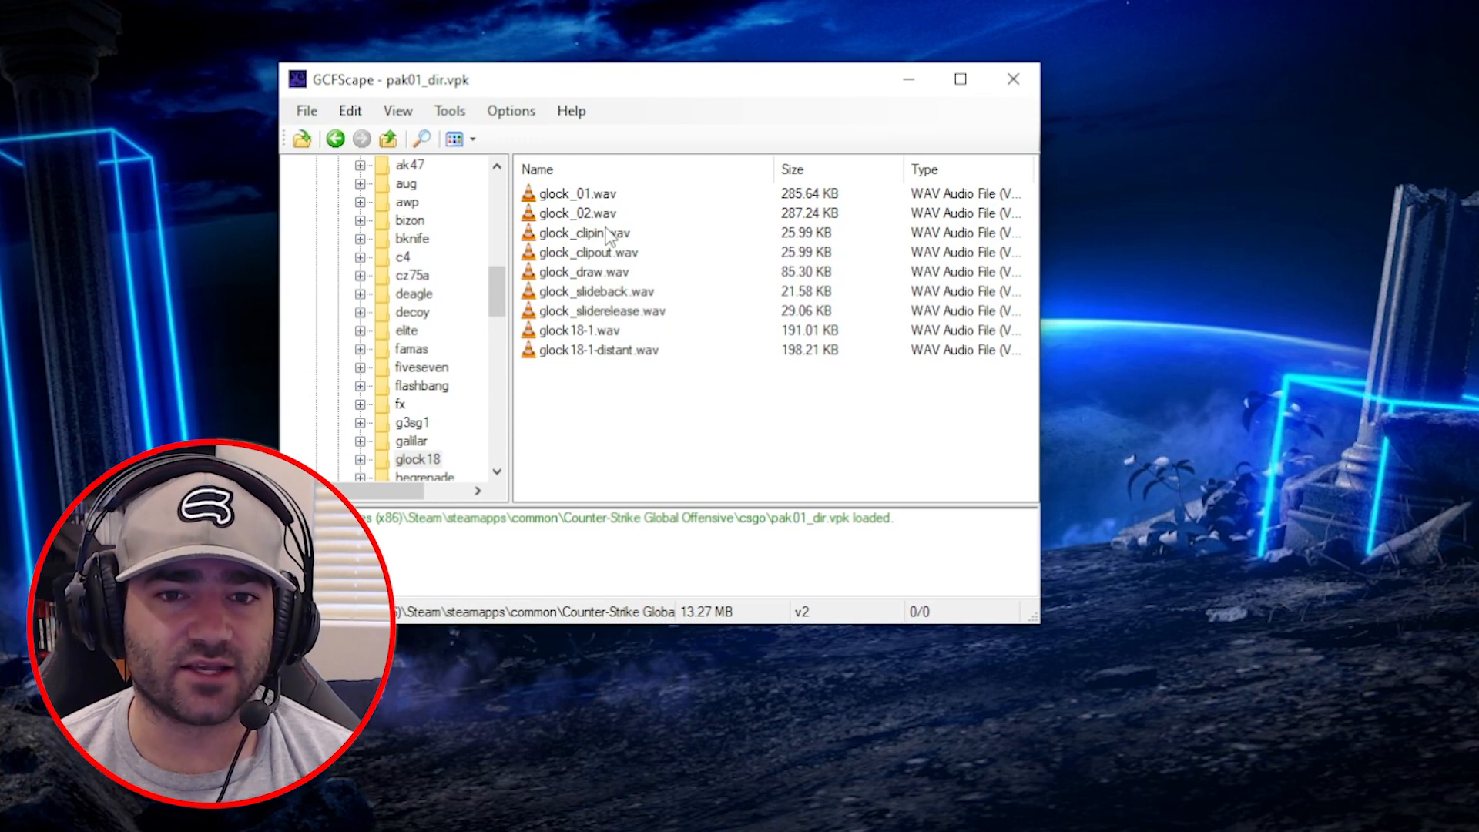
Play glock_02.wav and glock_01.wav to preview the Glock sounds
left_click(552, 199)
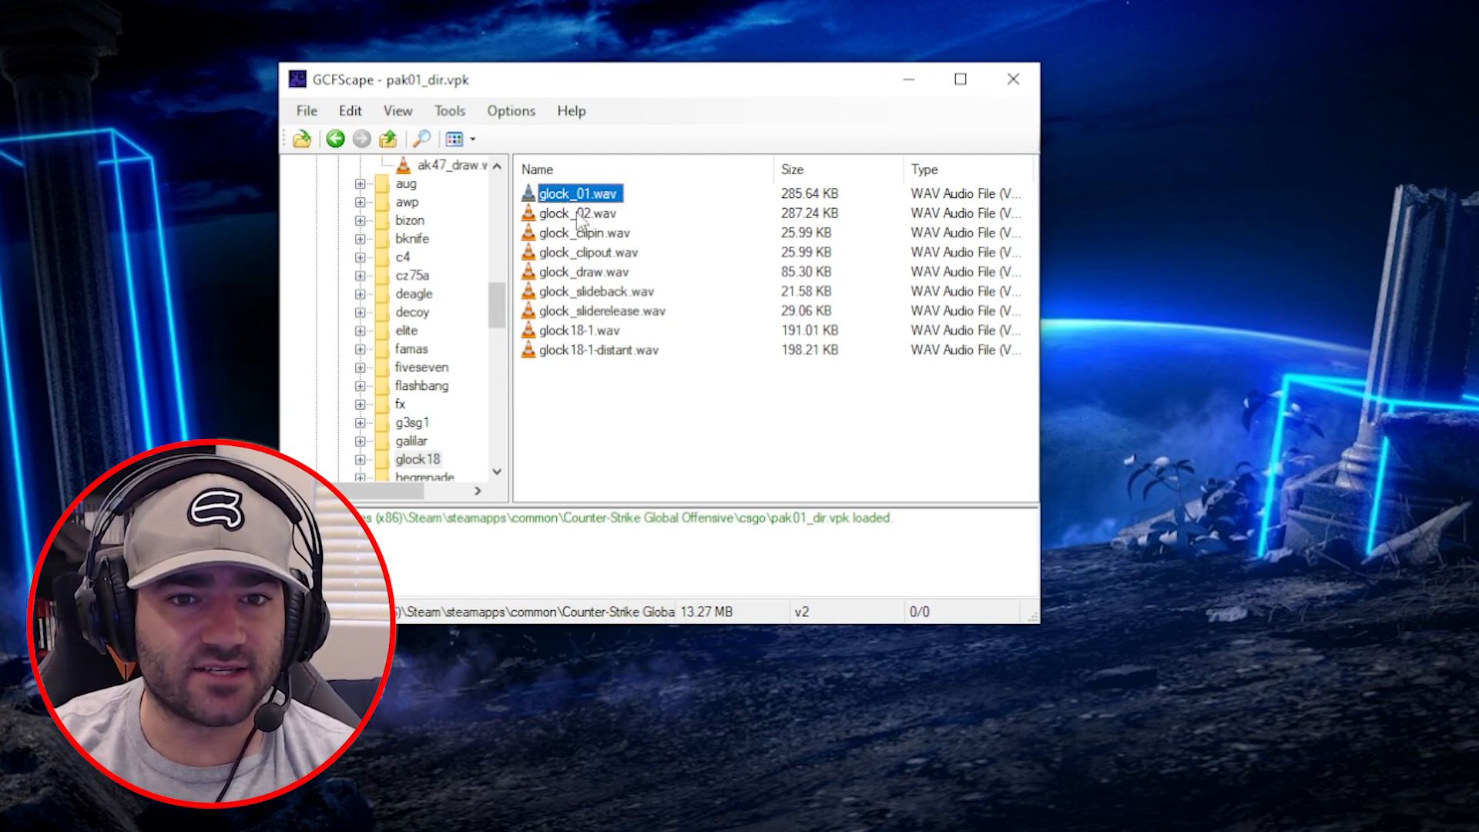
double_click(579, 213)
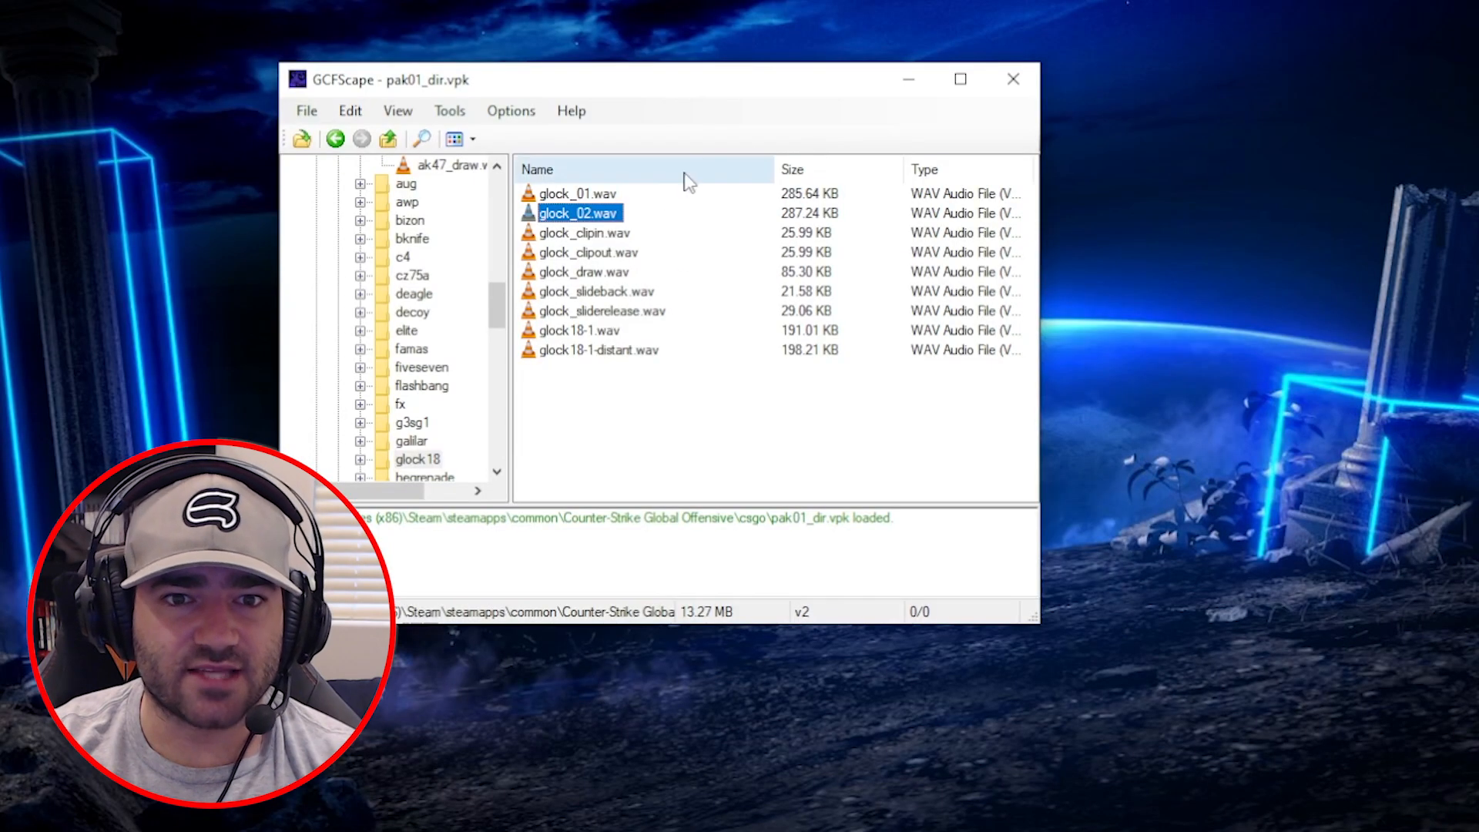
double_click(577, 194)
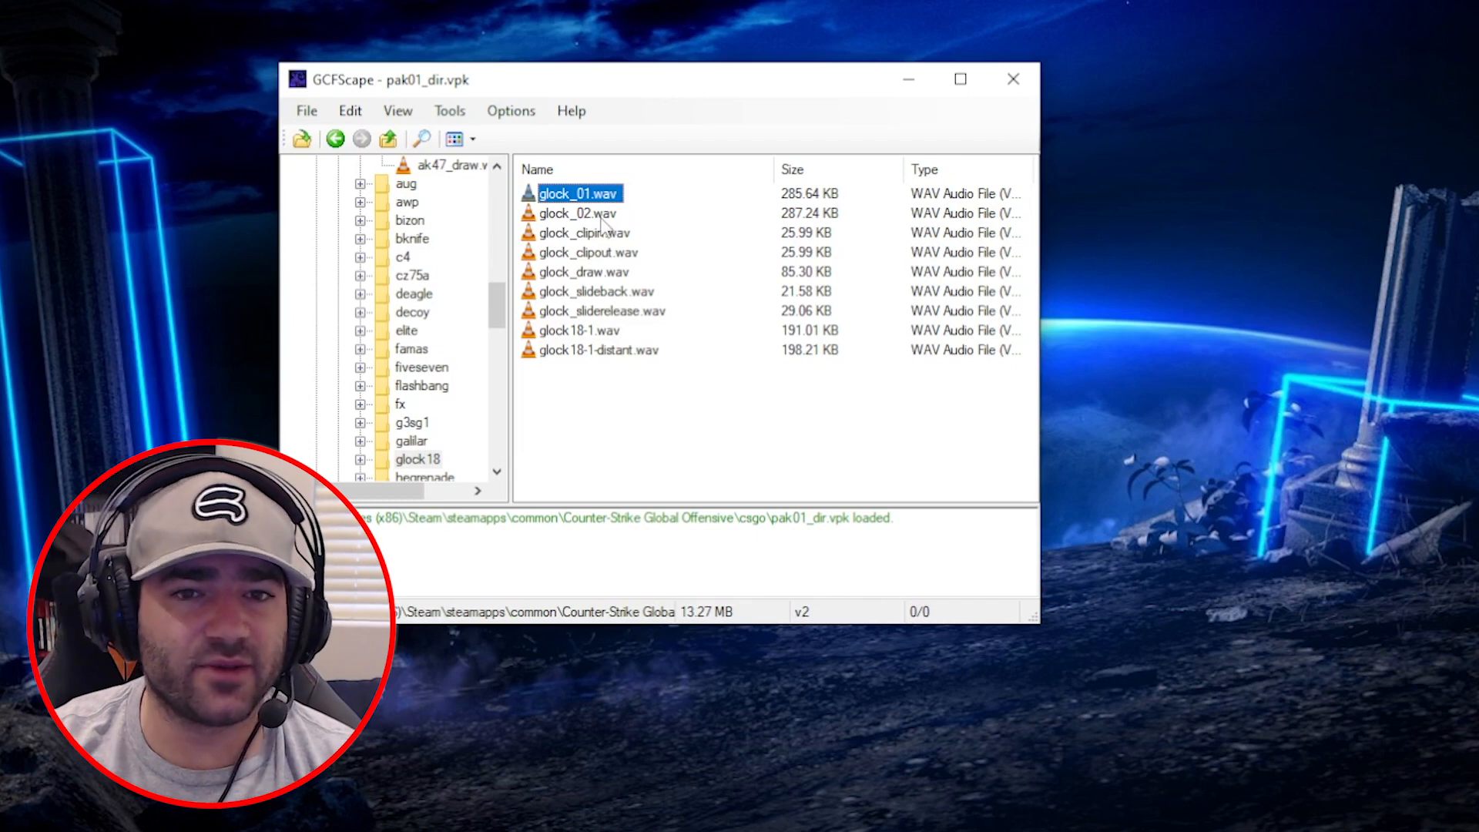
Select glock_01.wav and glock_02.wav together and extract both to the desktop
left_click(617, 214, "shift")
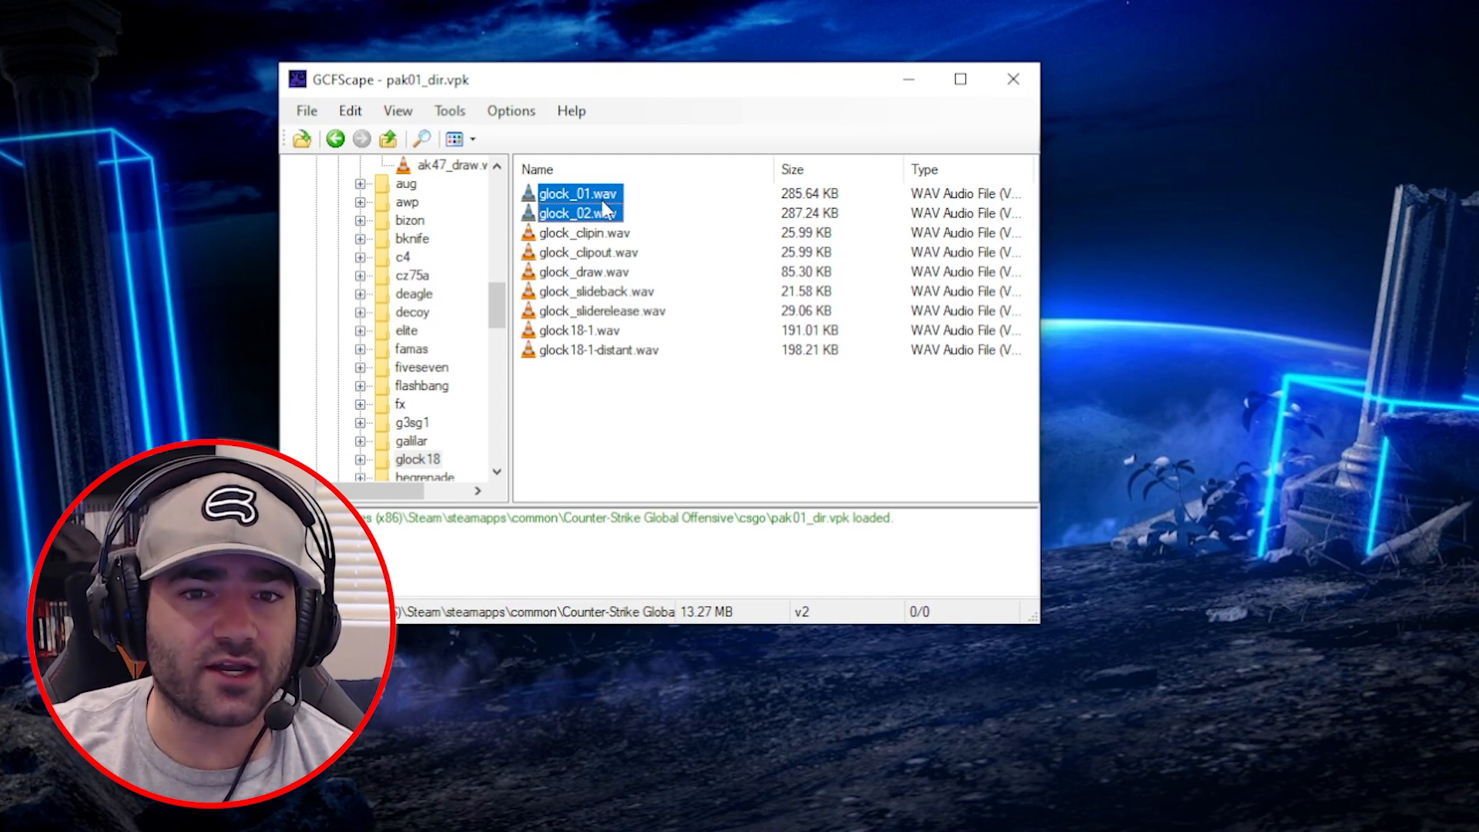
left_click(605, 211)
left_click(617, 195)
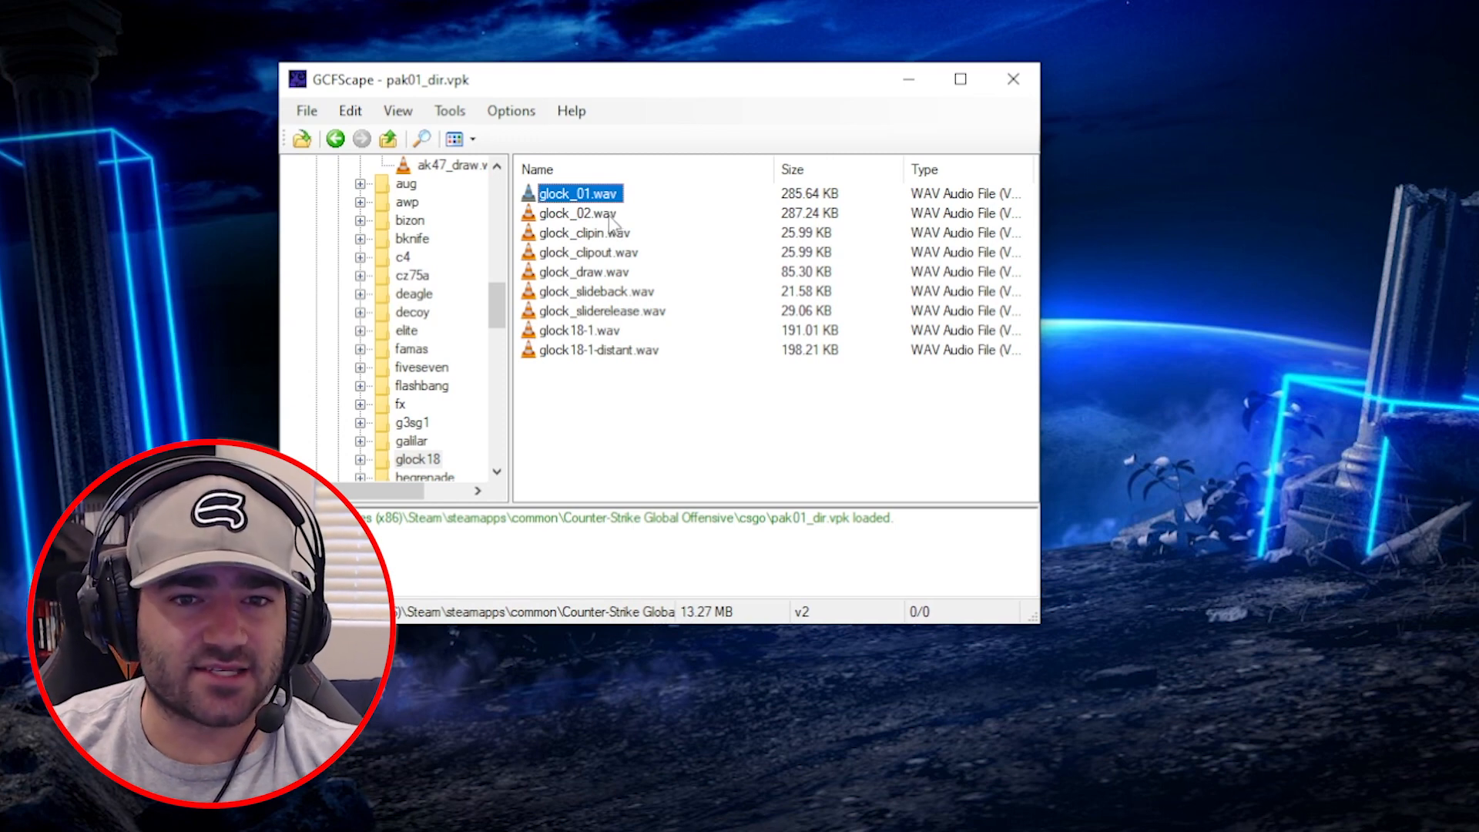
left_click(608, 216)
left_click(615, 196, "ctrl")
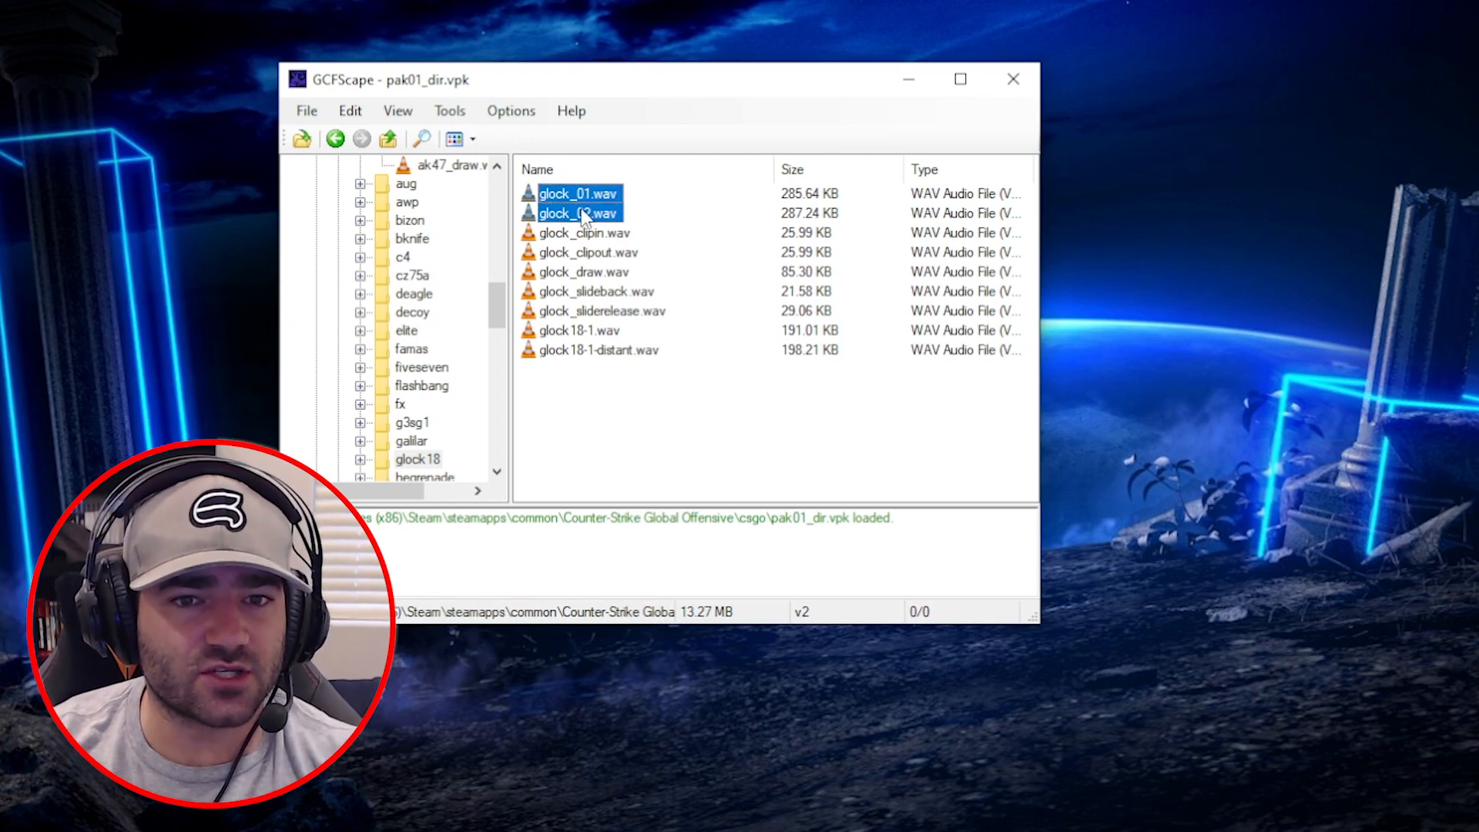
left_click_drag(584, 217, 1264, 394)
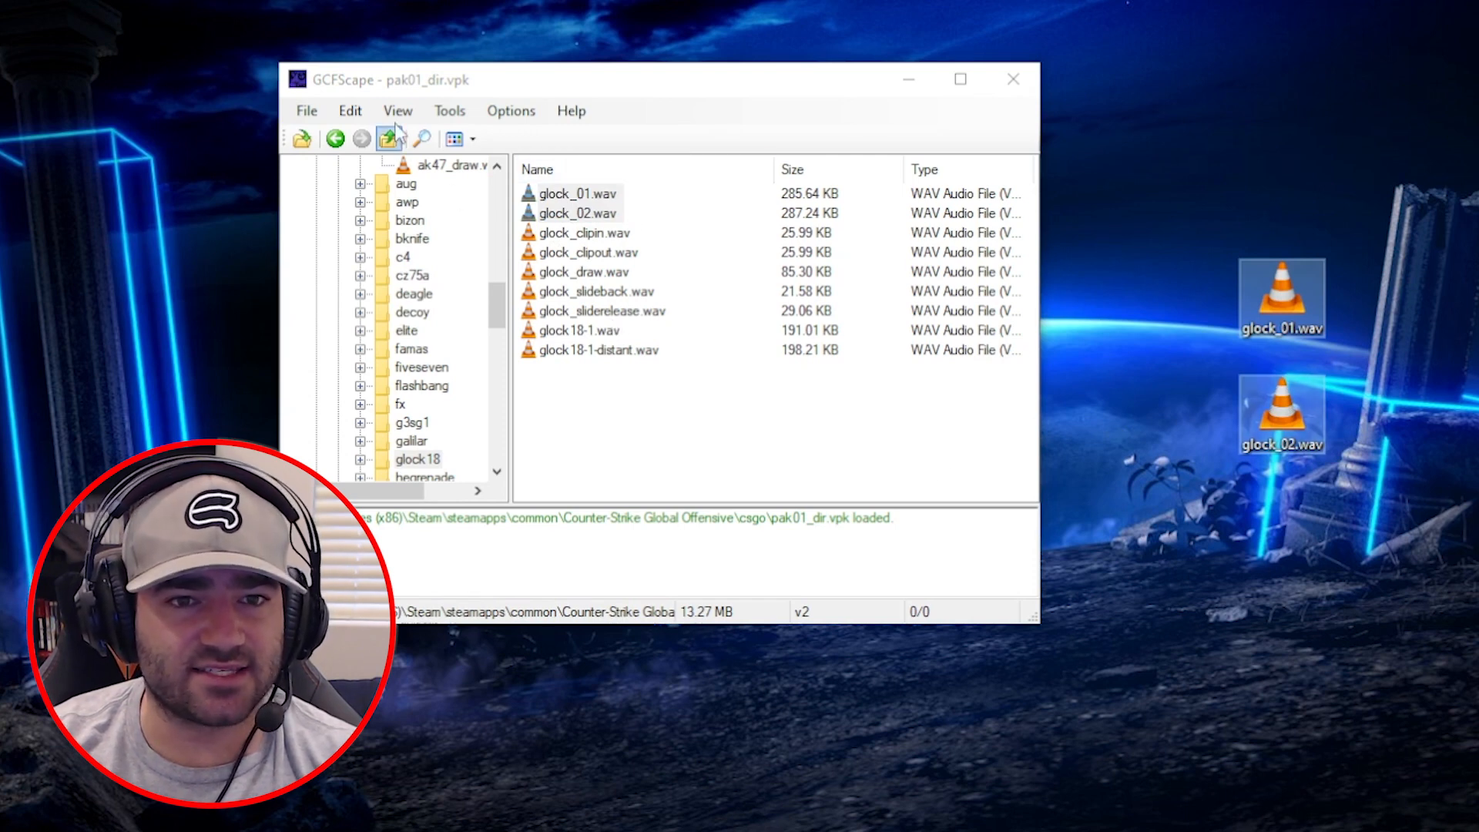
left_click(601, 274)
right_click(606, 214)
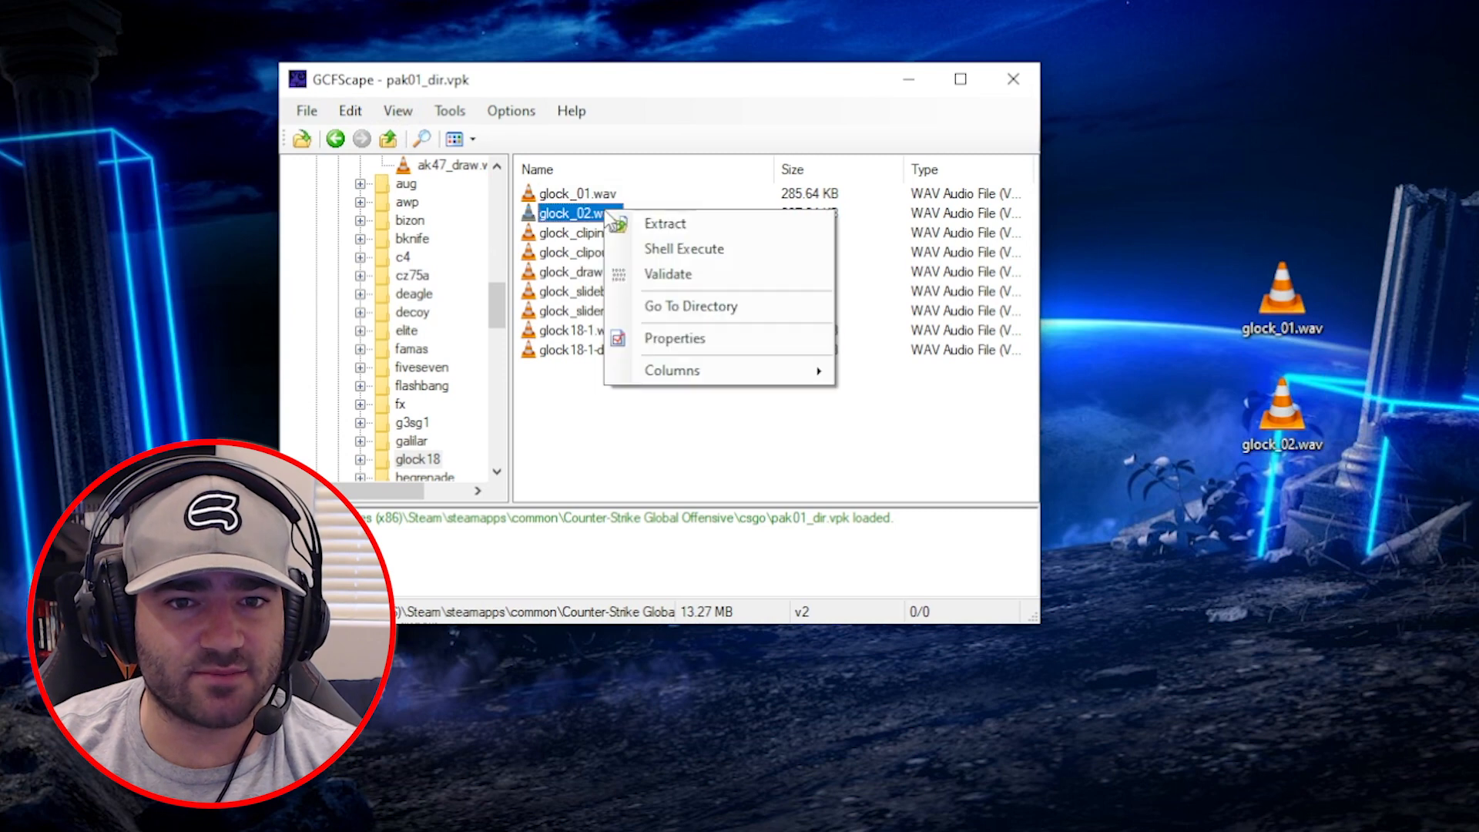
left_click(713, 231)
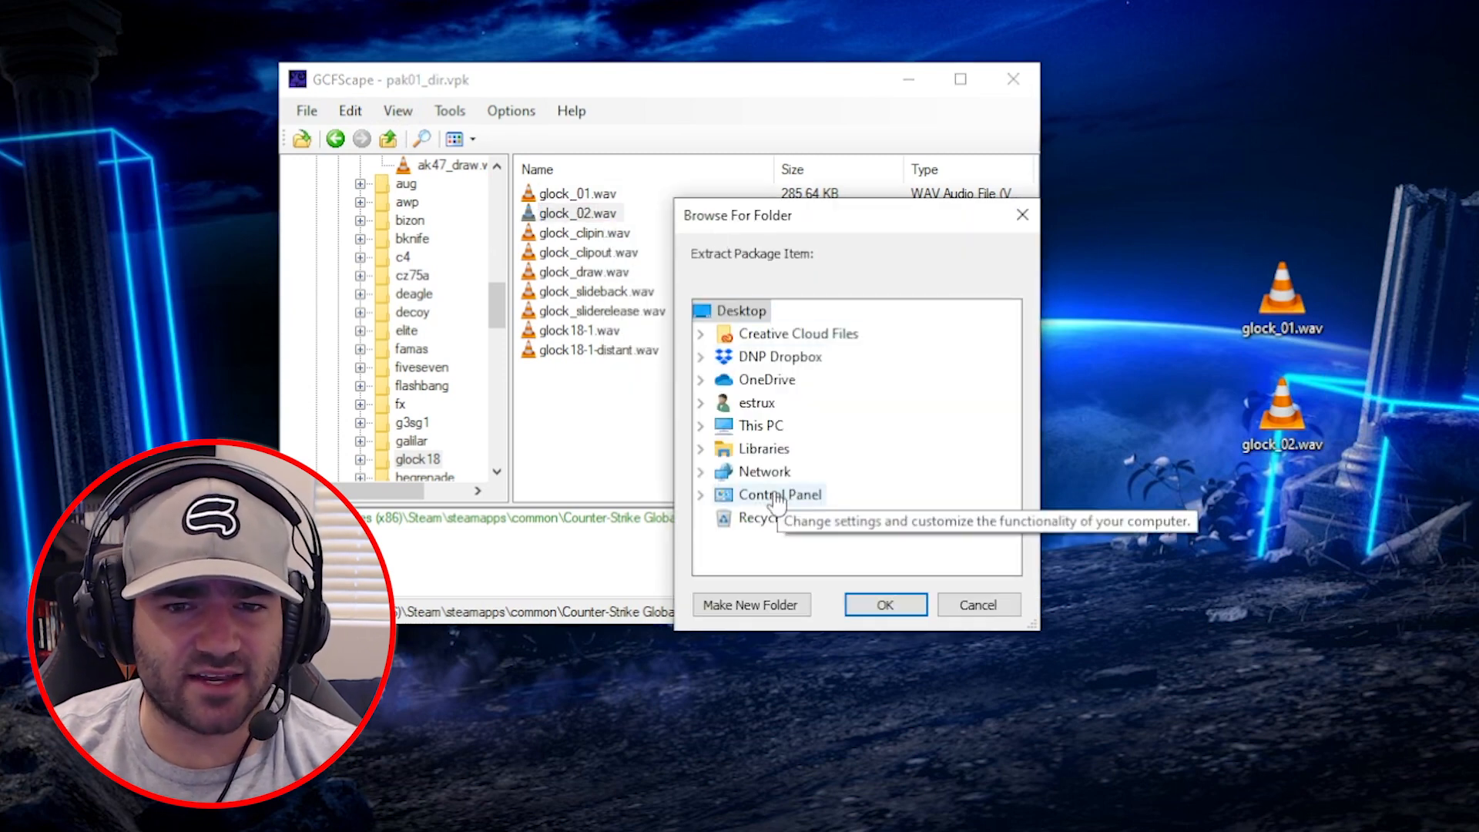
left_click(958, 611)
Extract glock_01.wav and glock_02.wav together to the desktop, replacing the copies already there
left_click(576, 234)
left_click(593, 217)
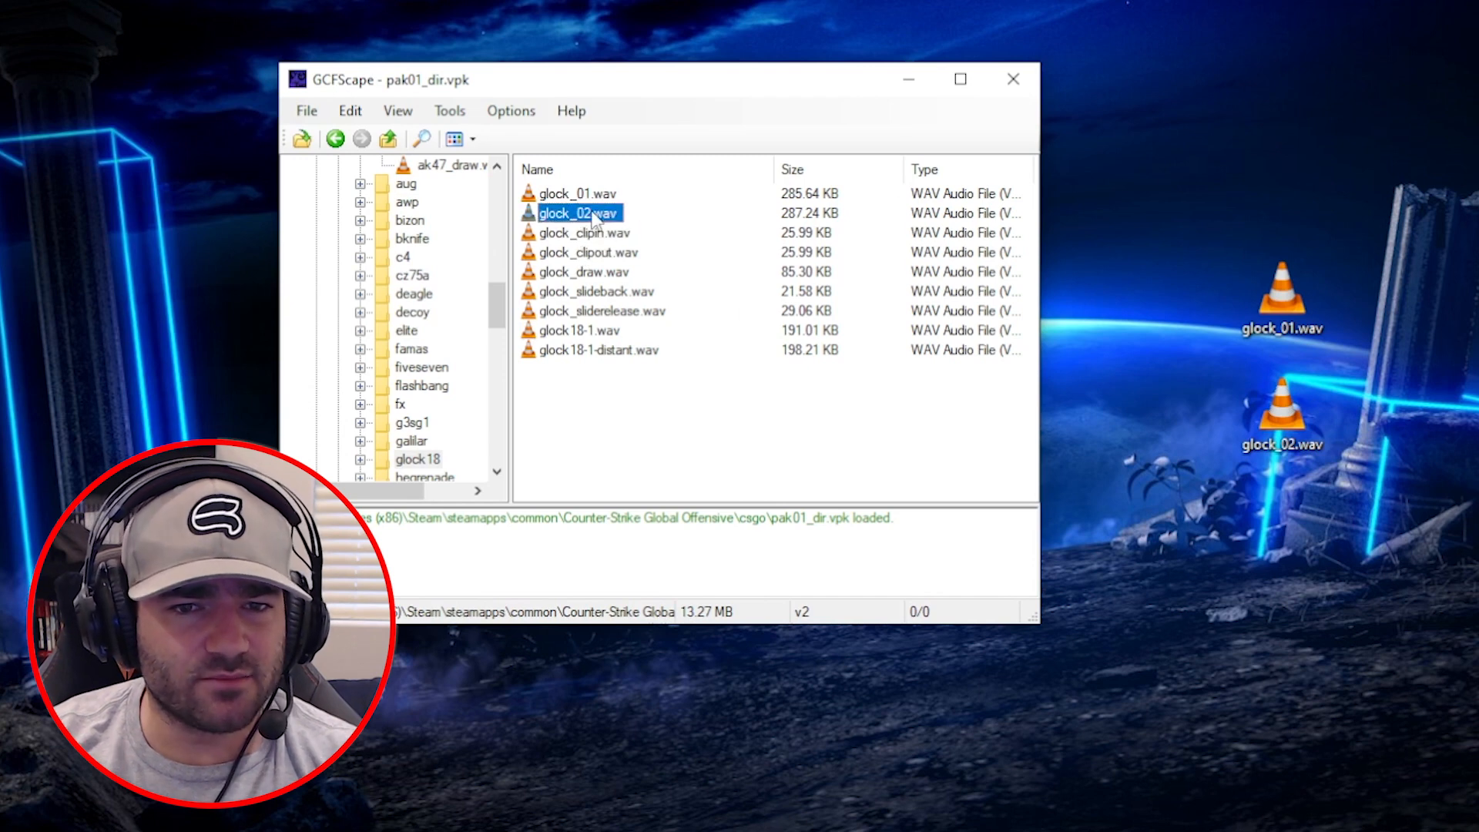
left_click(585, 194, "ctrl")
left_click_drag(585, 194, 1135, 308)
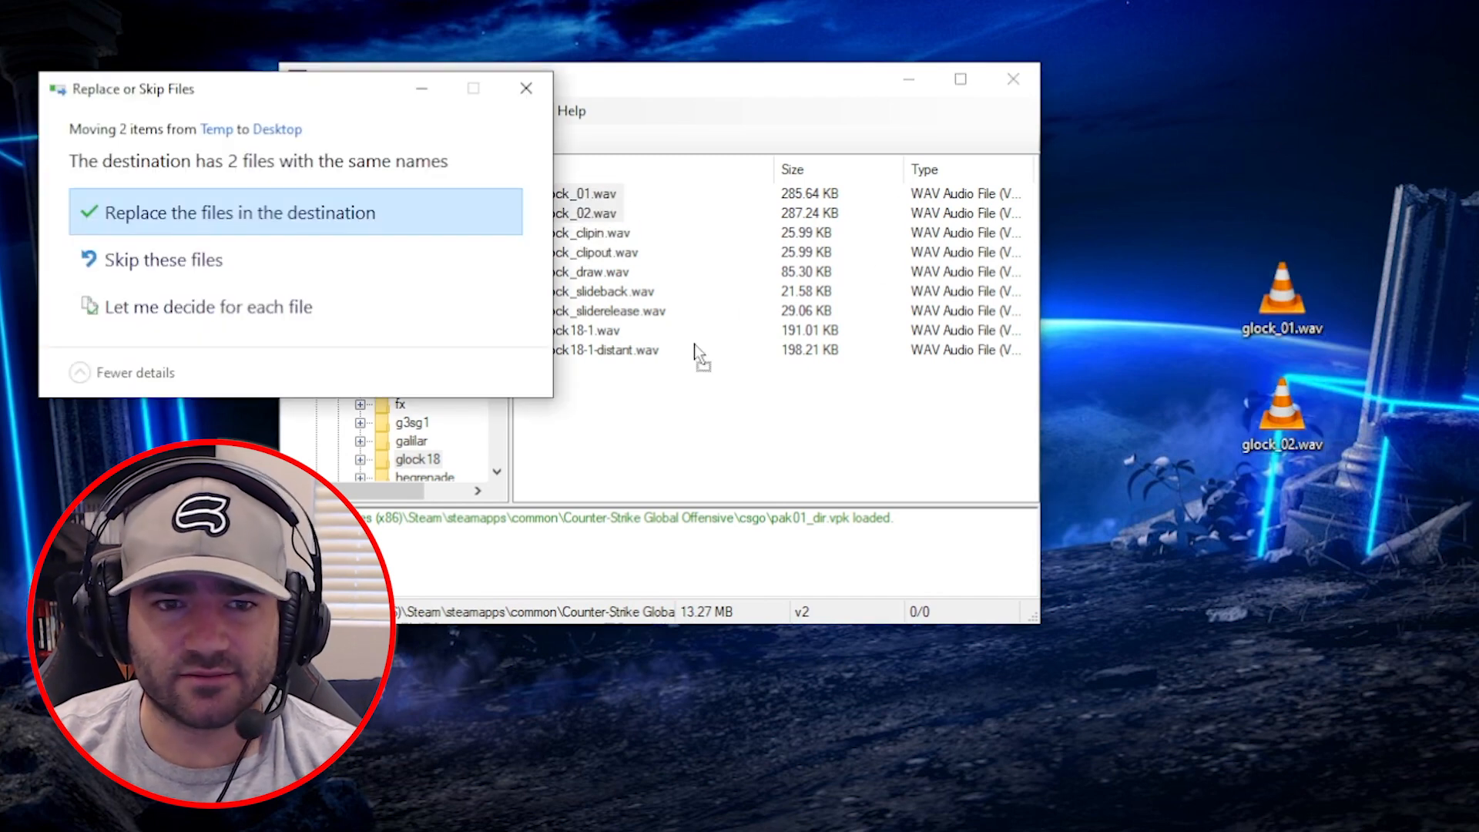
left_click(370, 233)
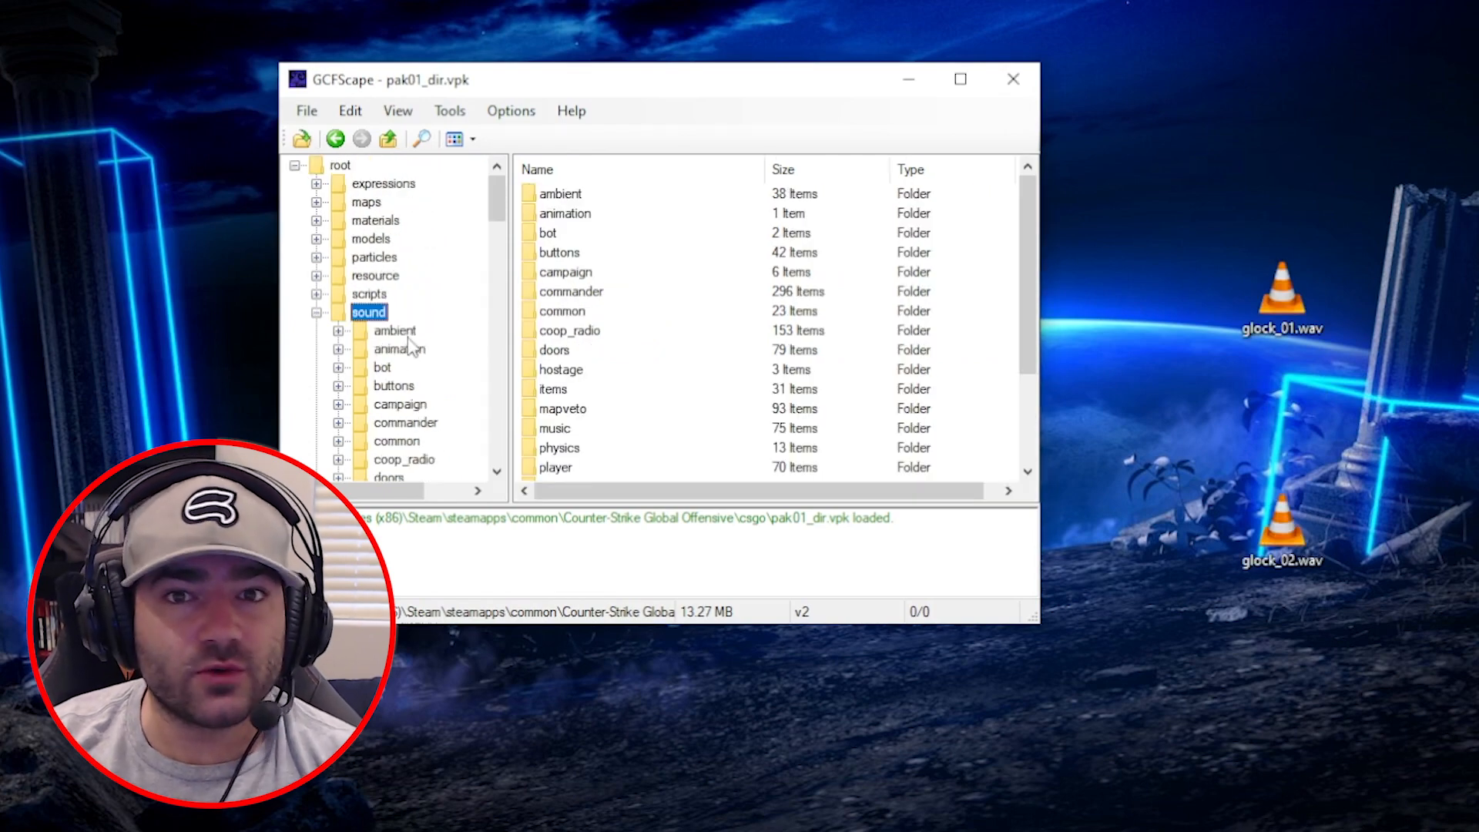
Preview bhit_helmet-1.wav, damage1.wav and death1.wav in the sound folder's player subfolder and look through its other files
left_click(316, 312)
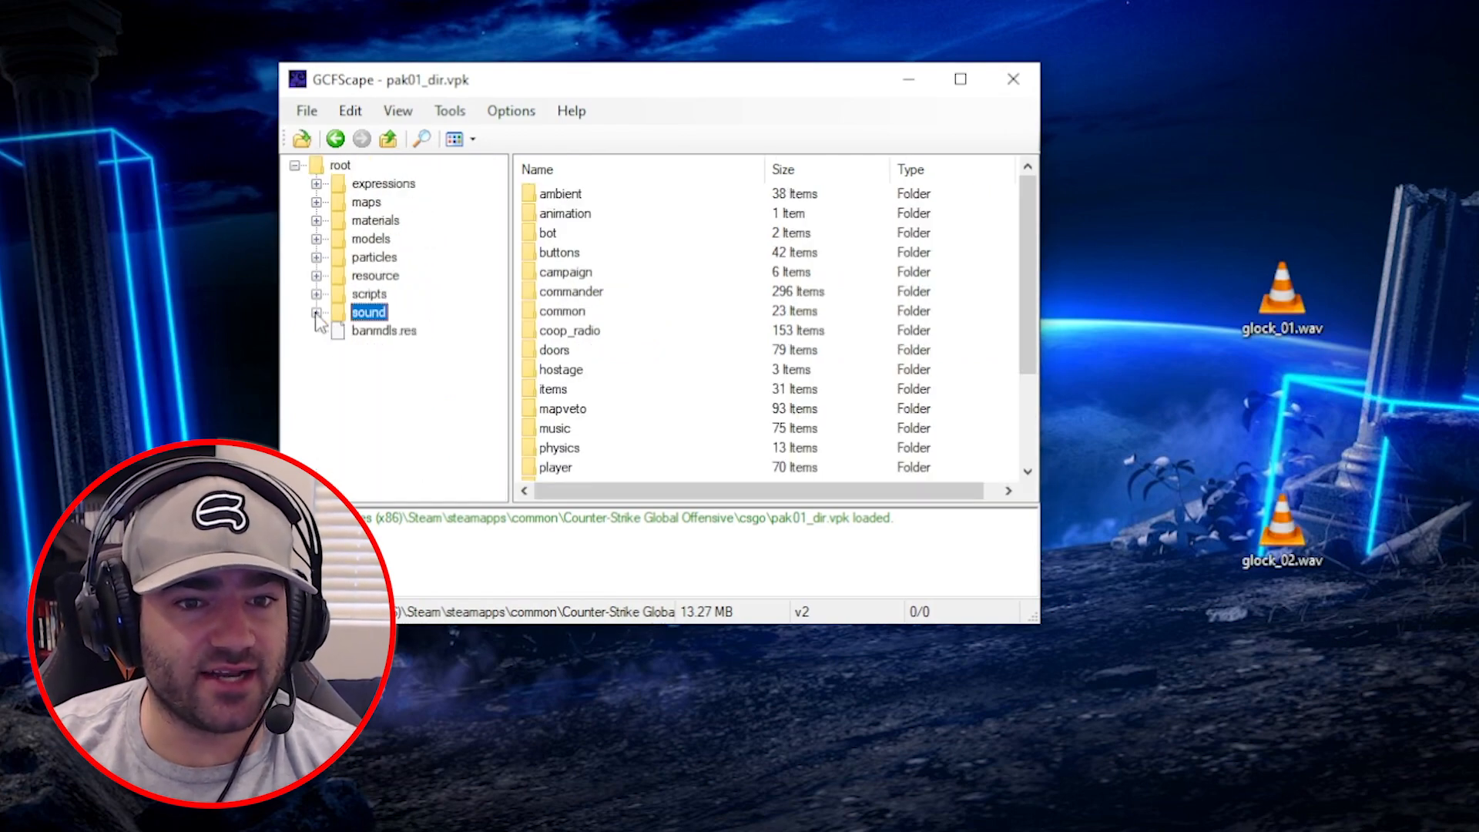
left_click(316, 312)
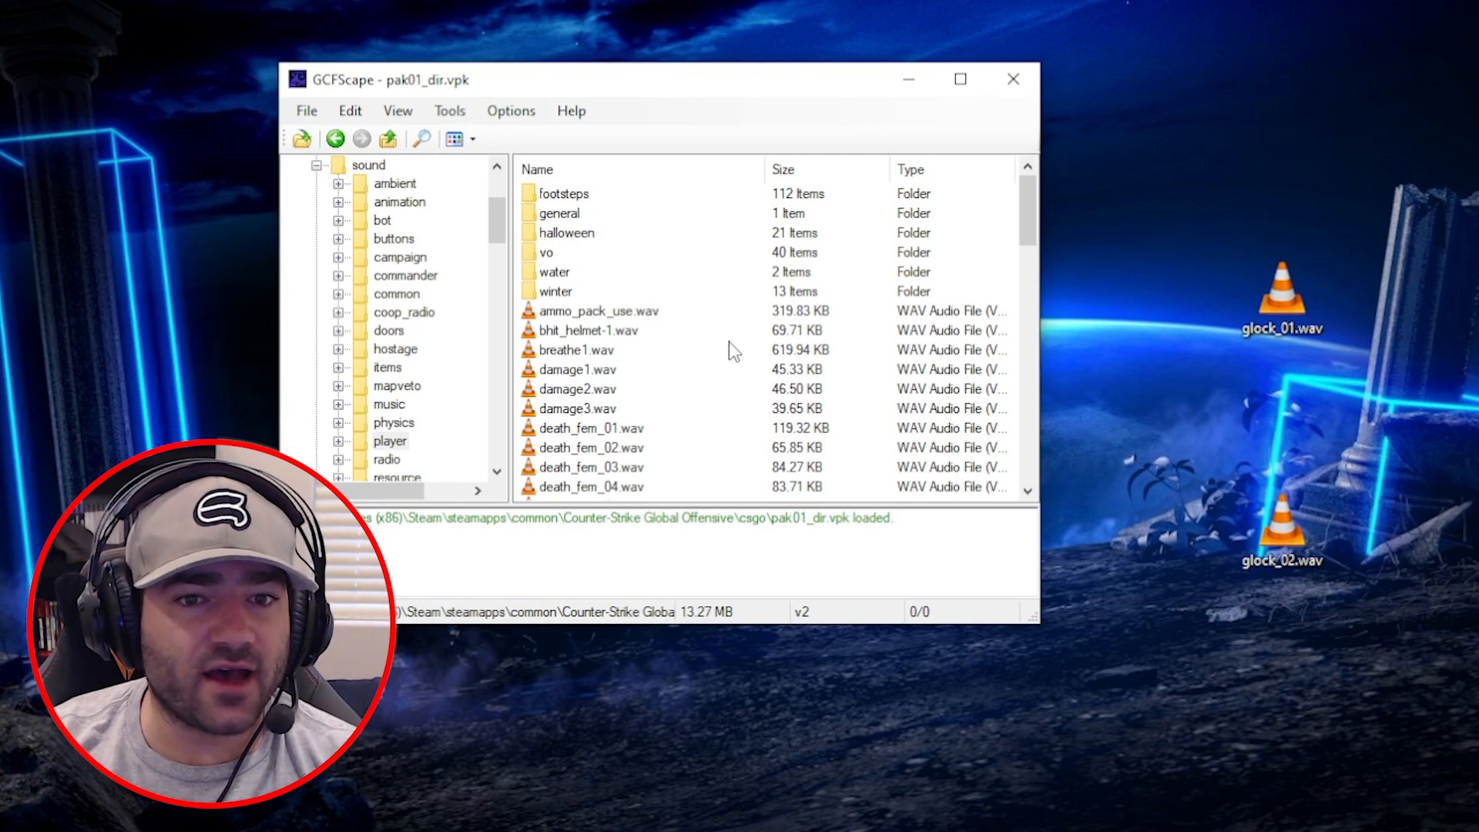
double_click(589, 333)
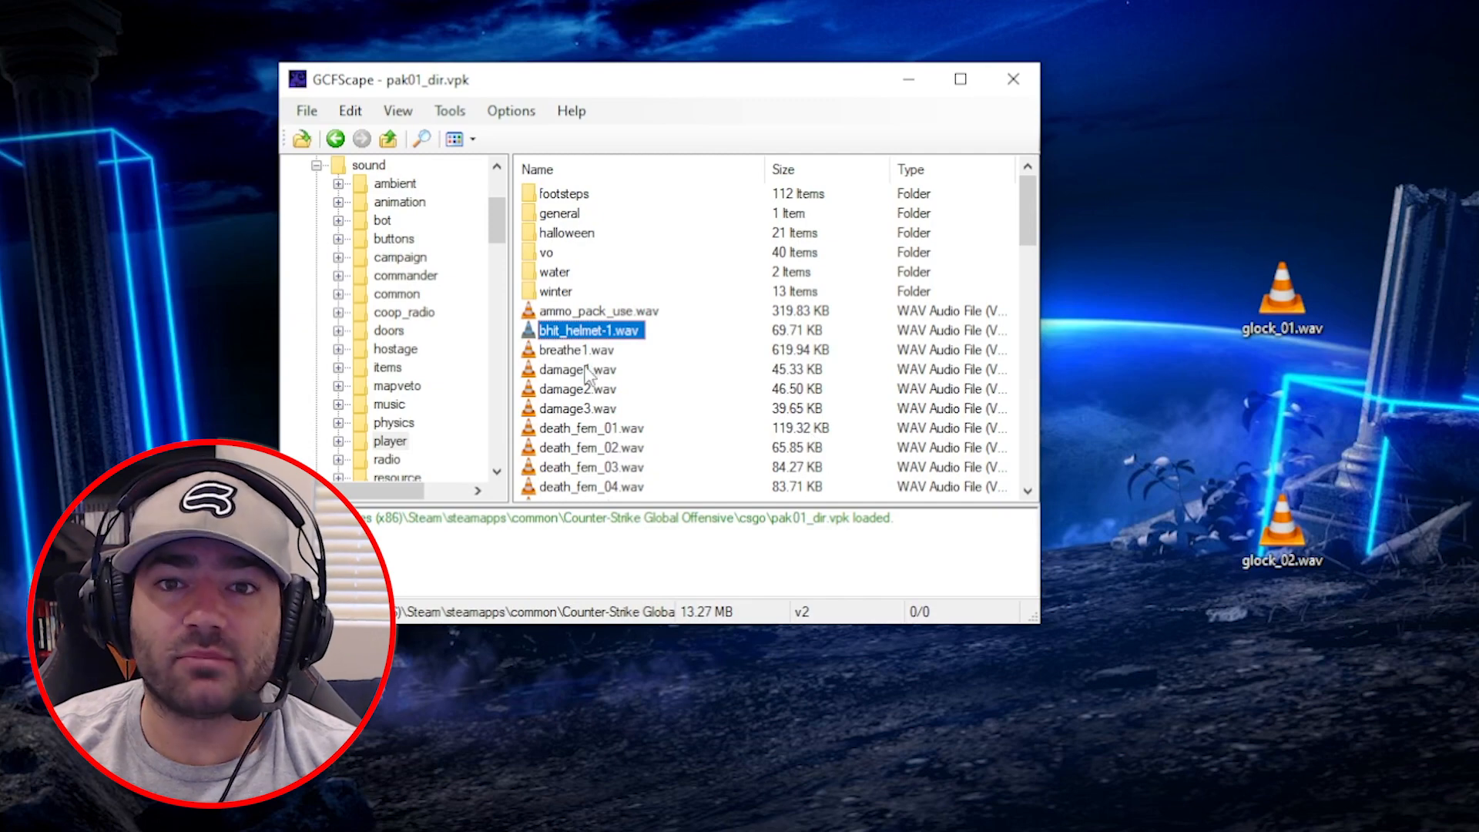
double_click(586, 371)
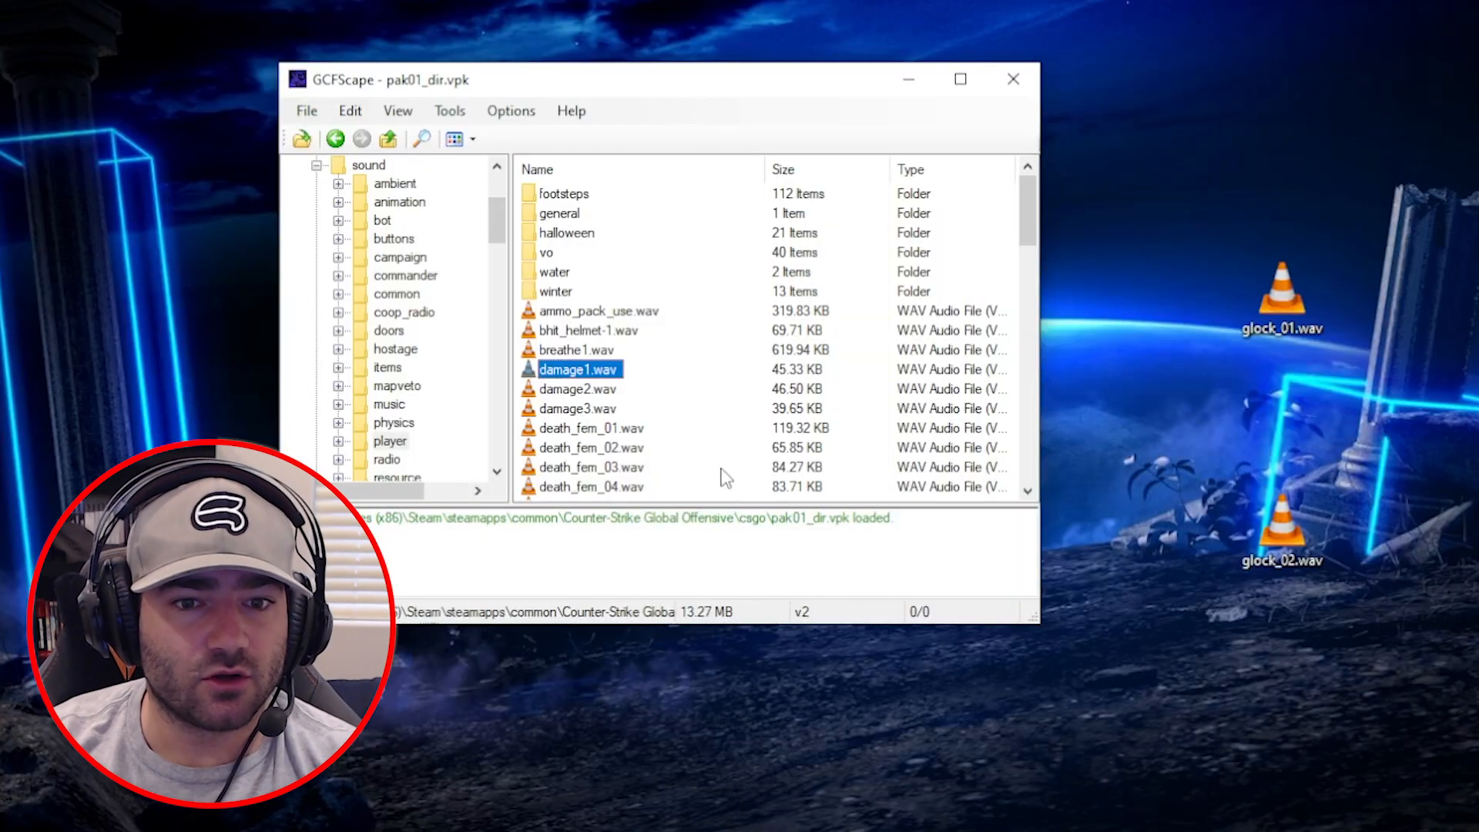
scroll(705, 454, "down", 5)
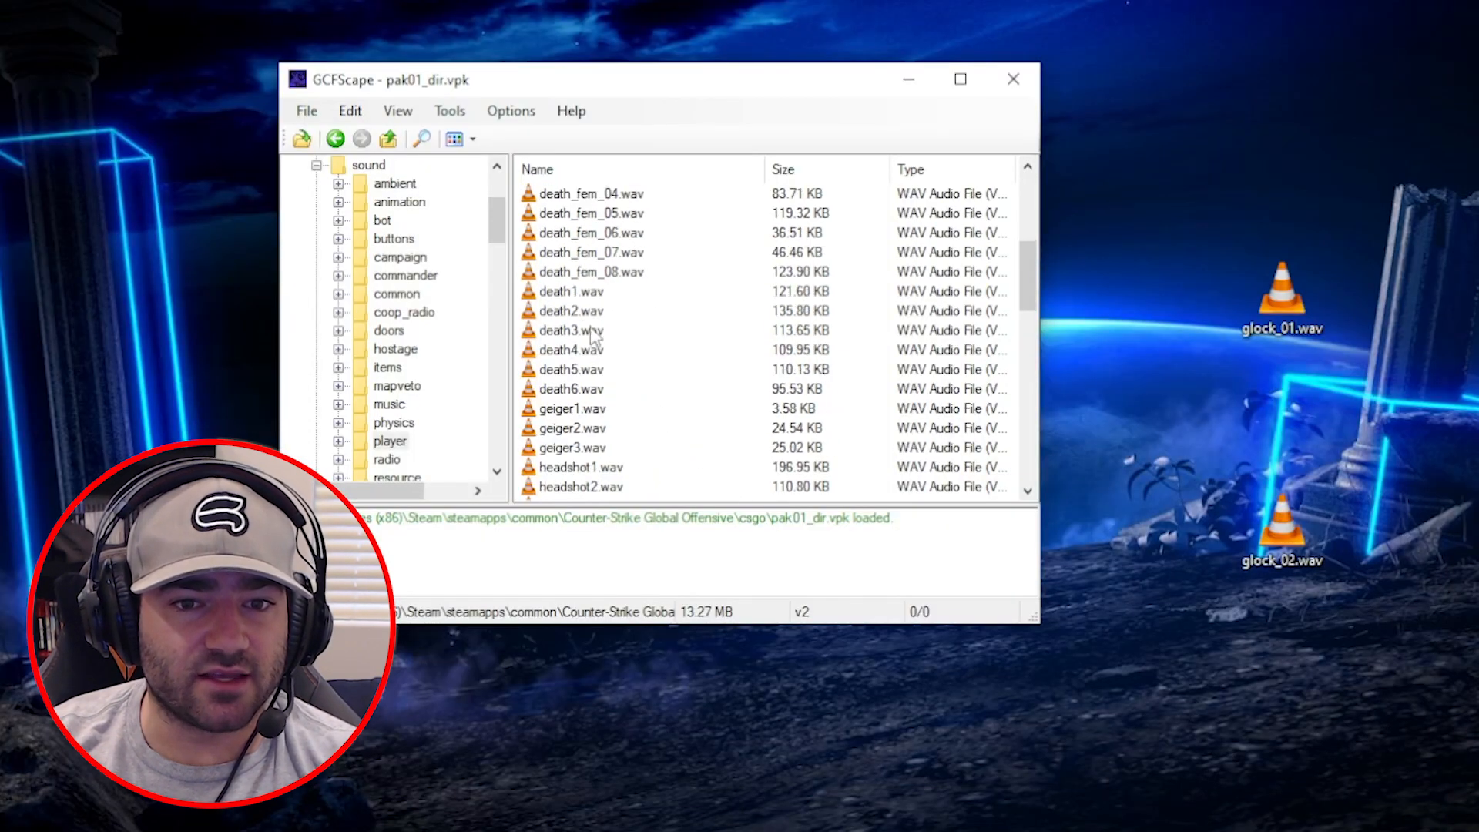
double_click(582, 293)
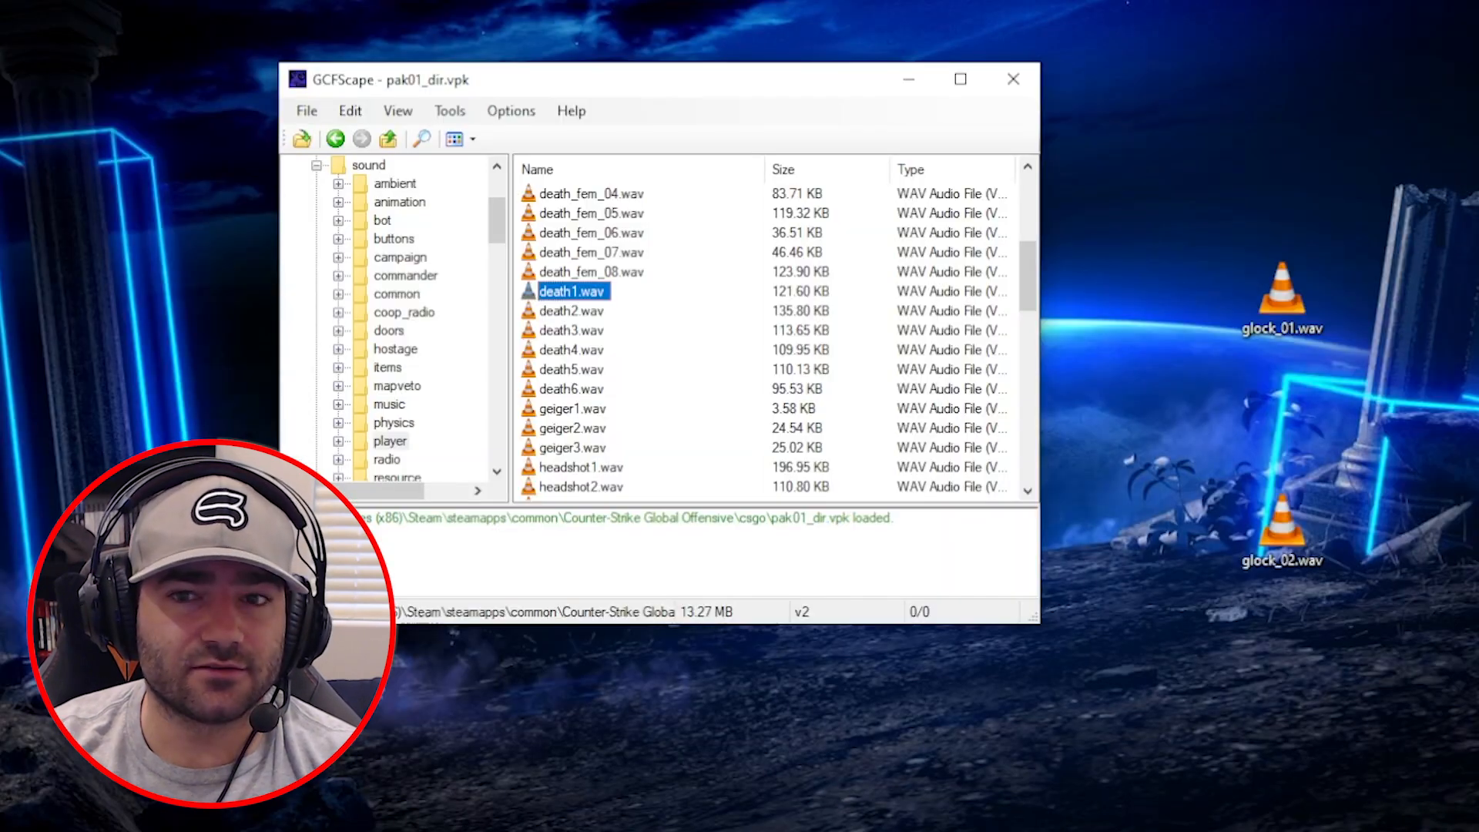
scroll(705, 362, "down", 4)
scroll(639, 360, "up", 1)
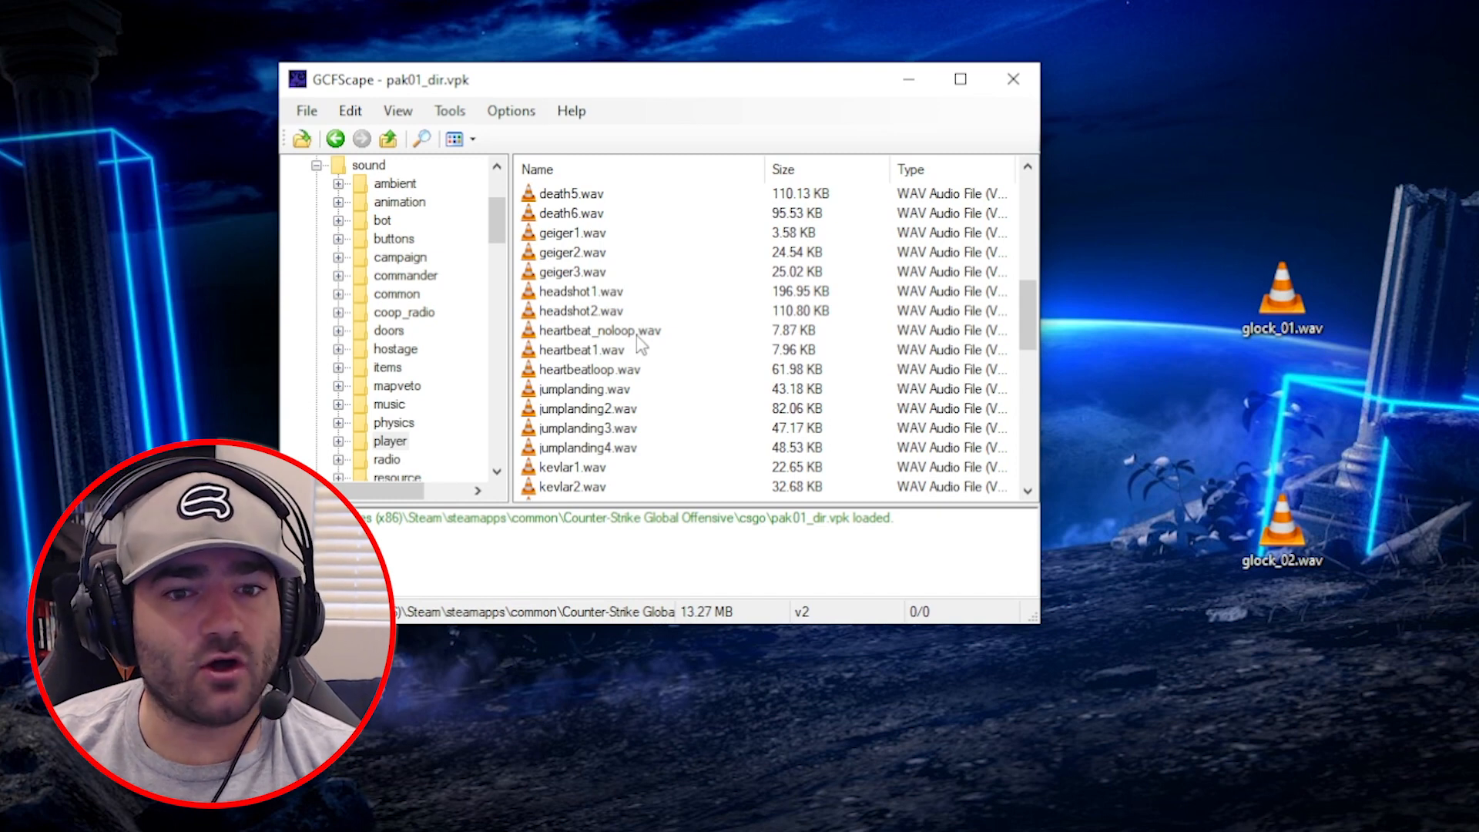
scroll(638, 343, "down", 5)
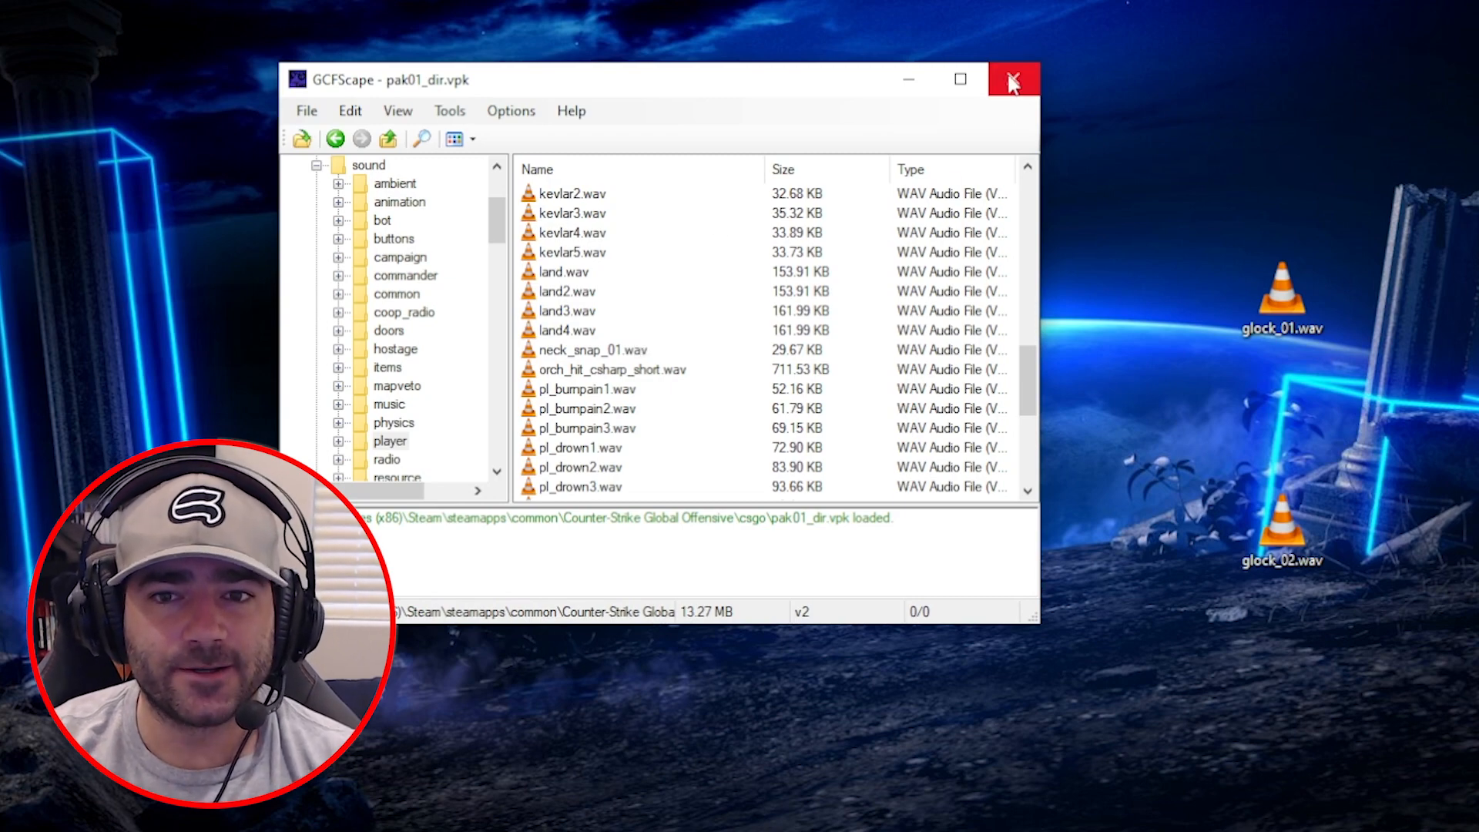
Close GCFScape and move glock_01.wav farther away from glock_02.wav on the desktop
left_click(1012, 81)
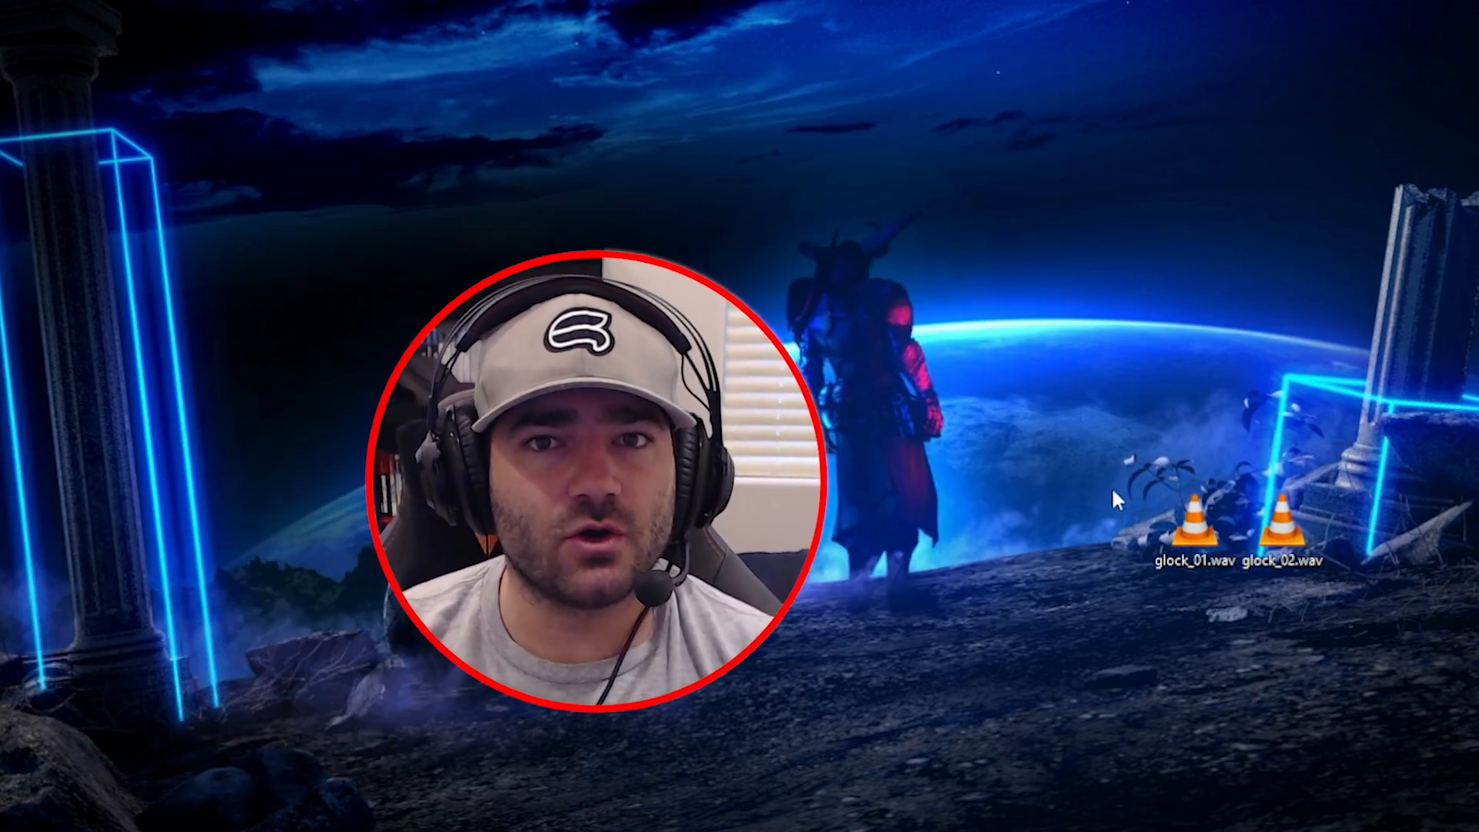
left_click_drag(1199, 561, 1107, 551)
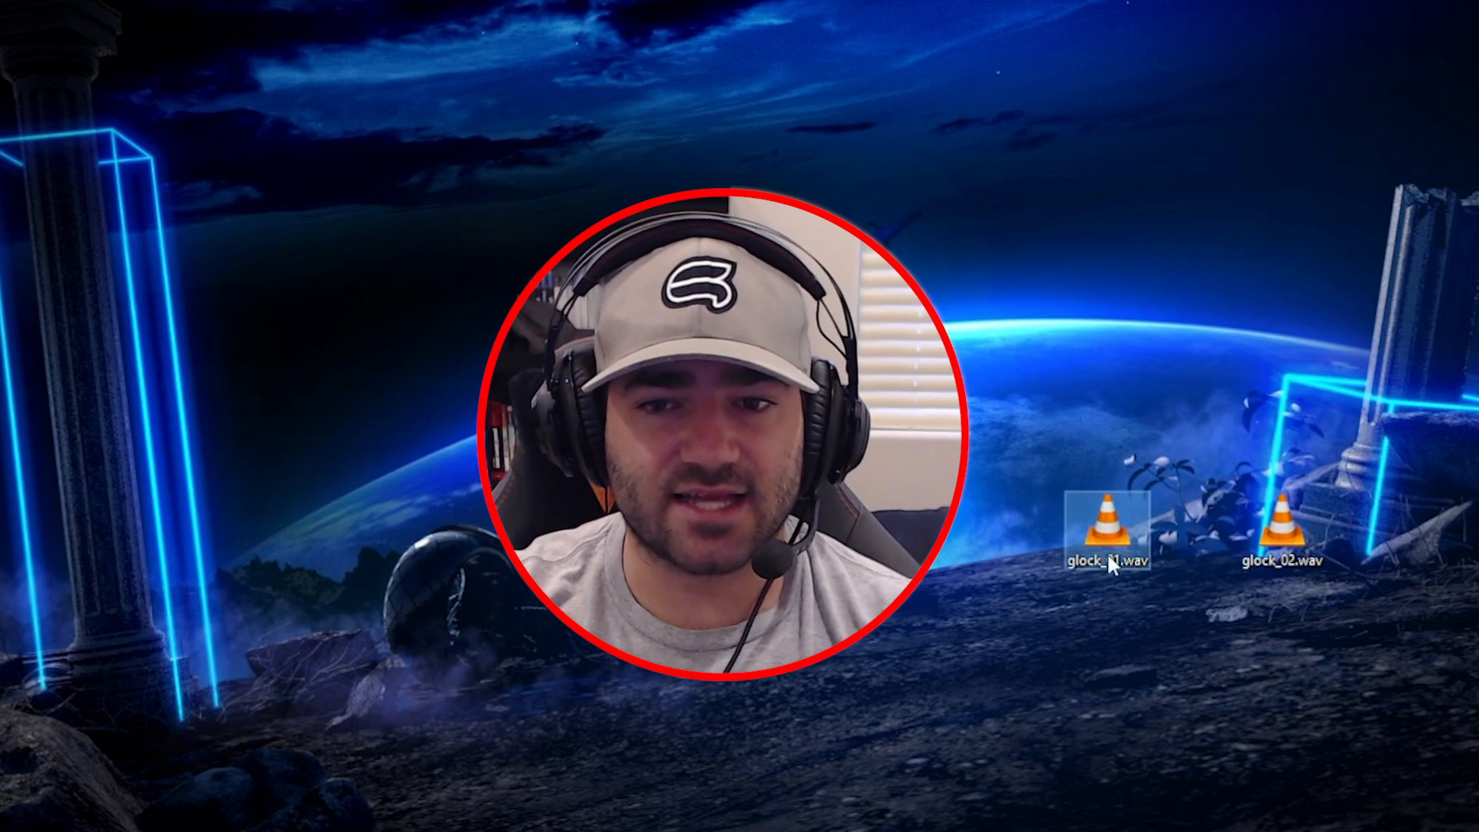
left_click(1308, 501)
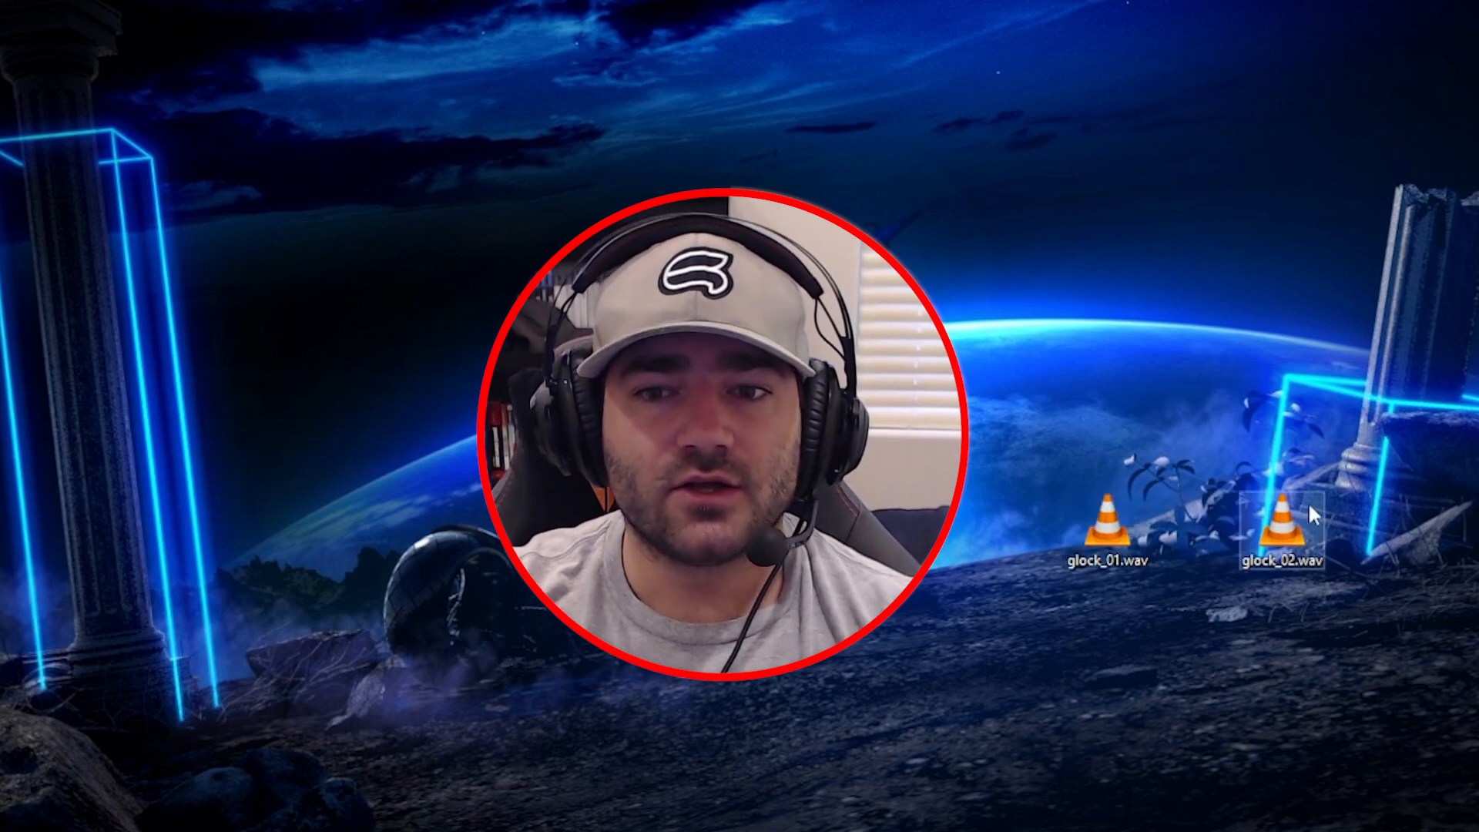
left_click(1106, 542)
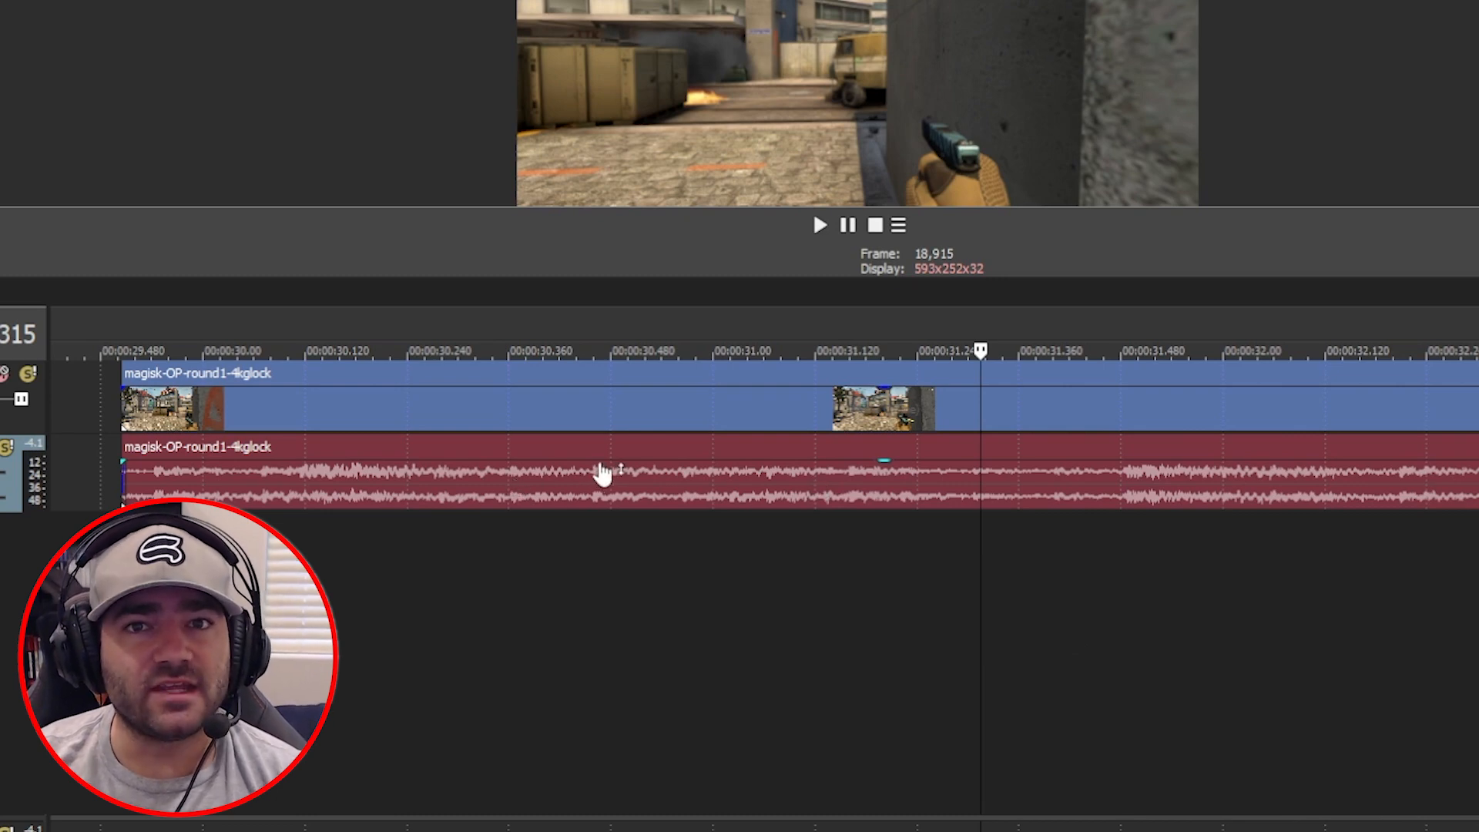
In VEGAS Pro, examine the opening part of the magisk-OP-round1-4kglock clip and its audio waveform
left_click(792, 578)
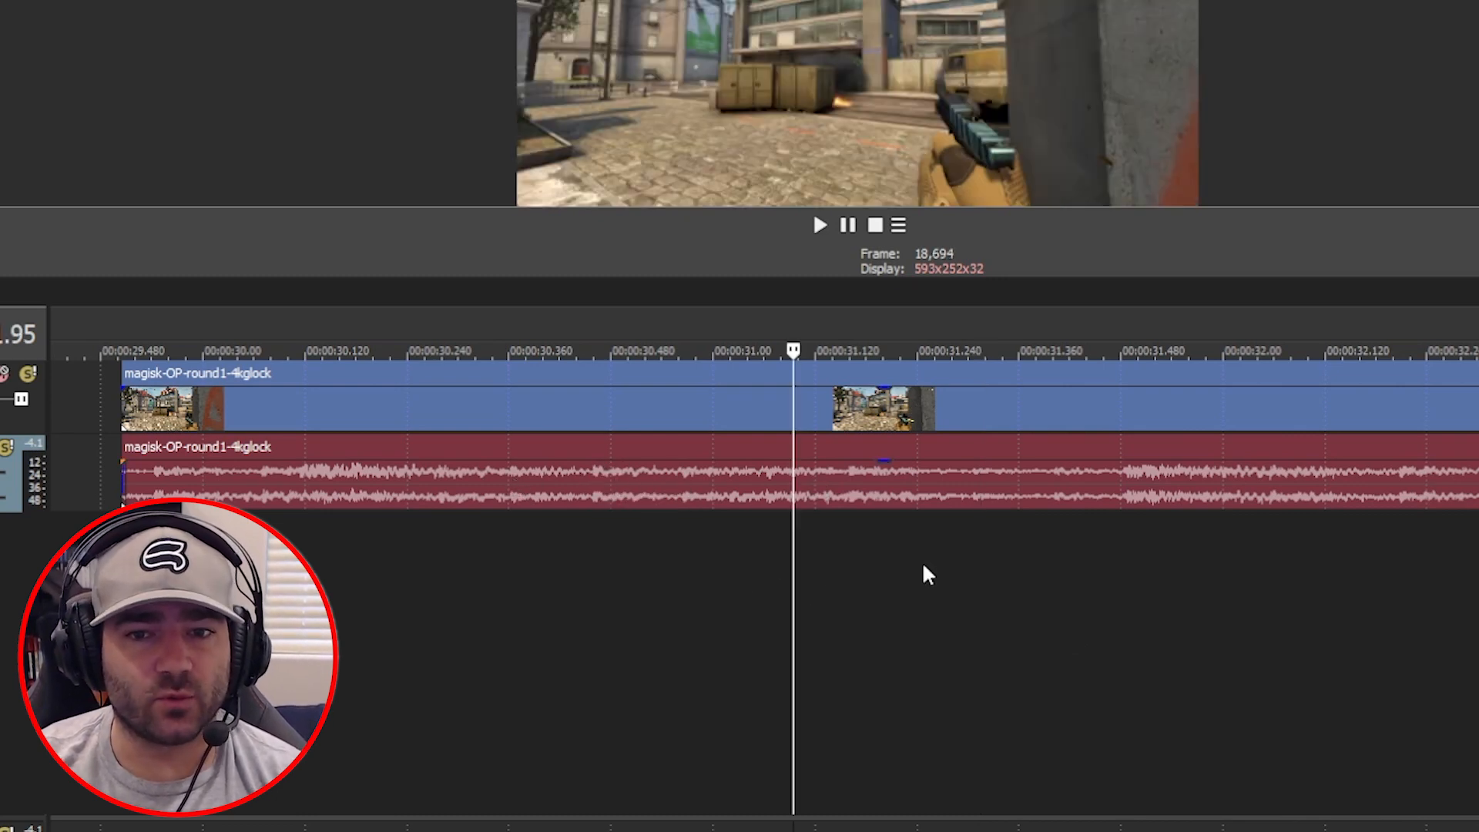
left_click(922, 571)
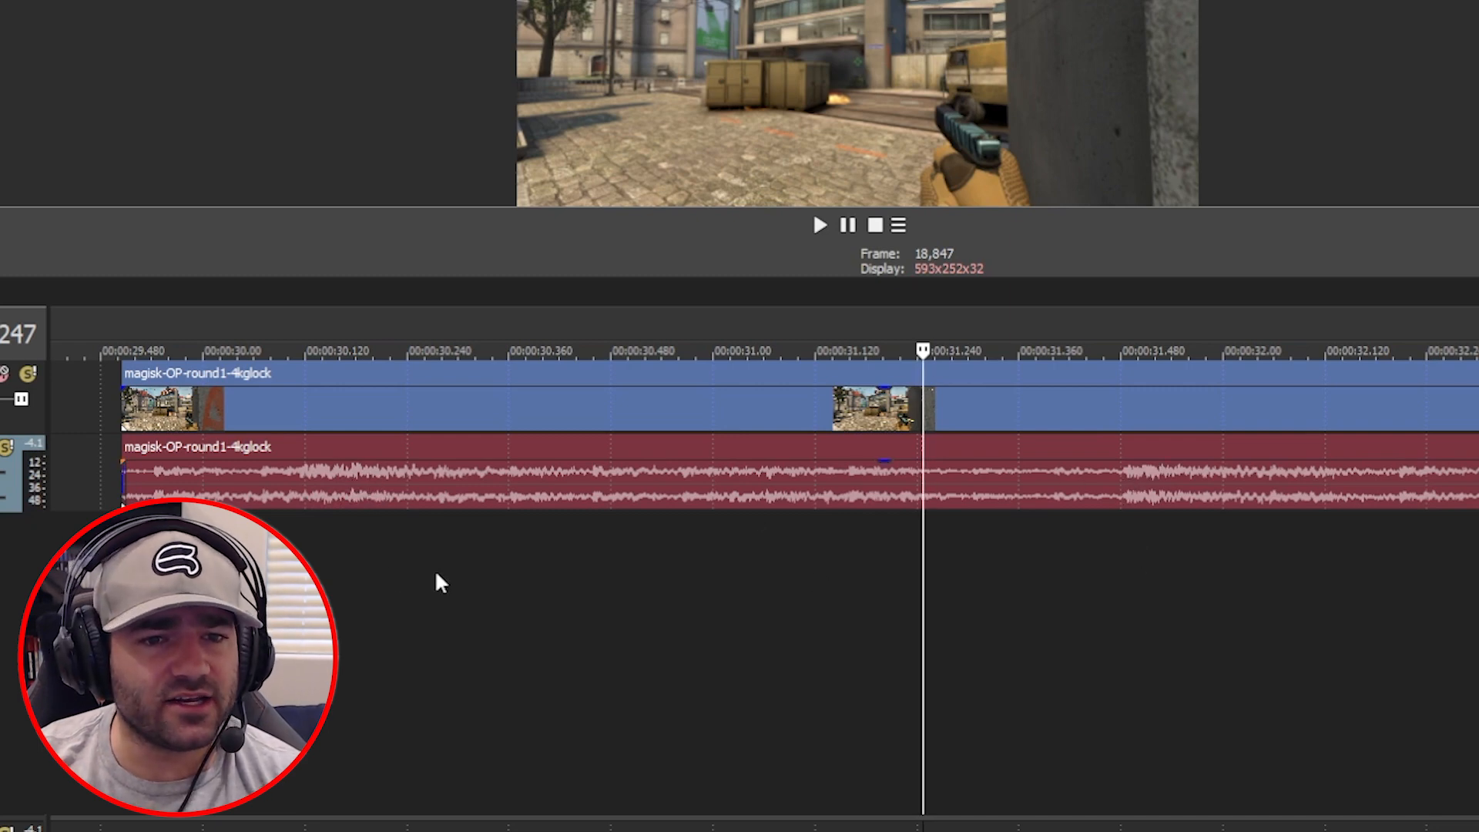
left_click(282, 576)
scroll(891, 544, "up", 3)
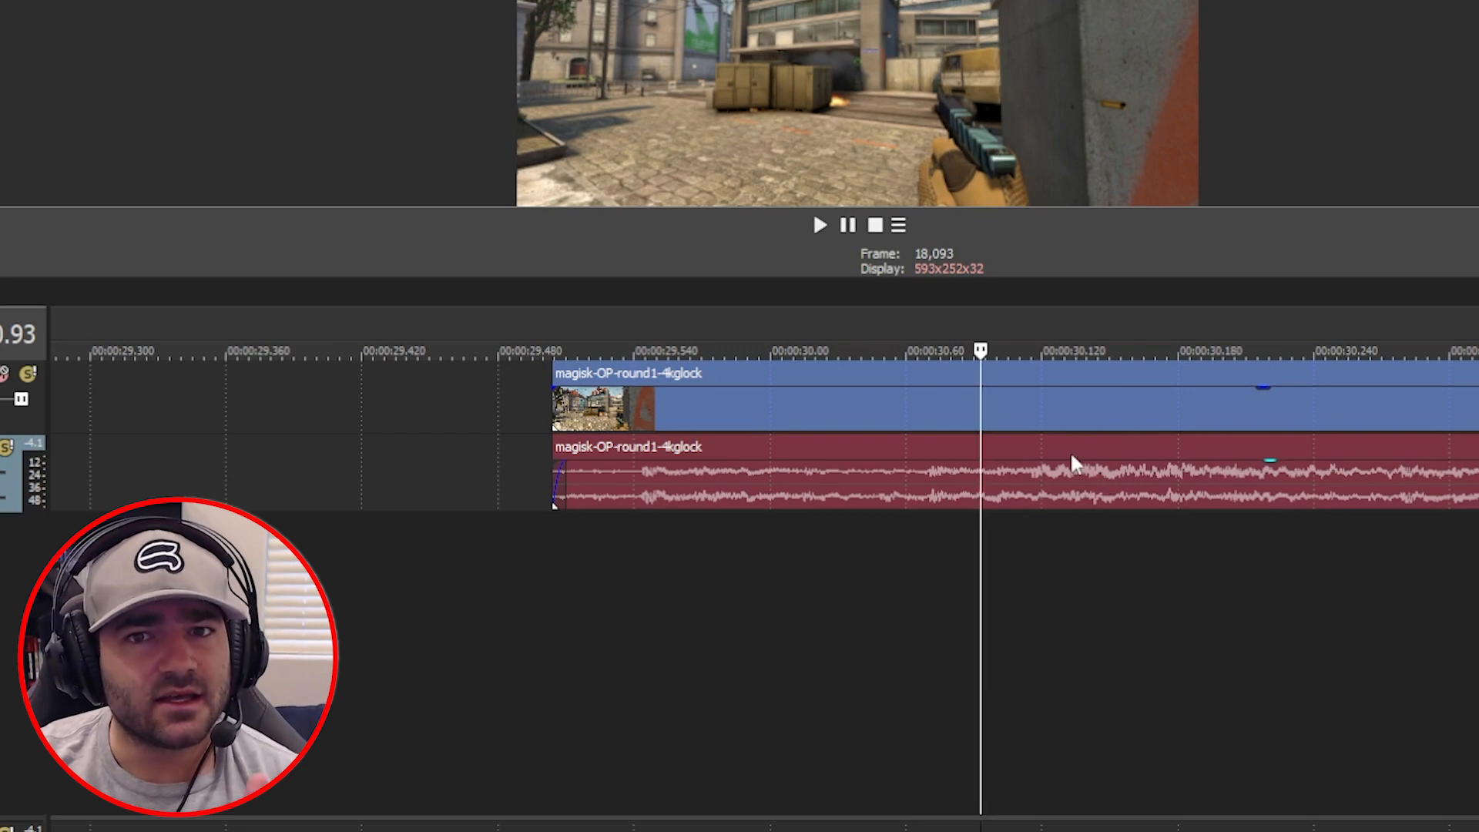
scroll(952, 539, "down", 2)
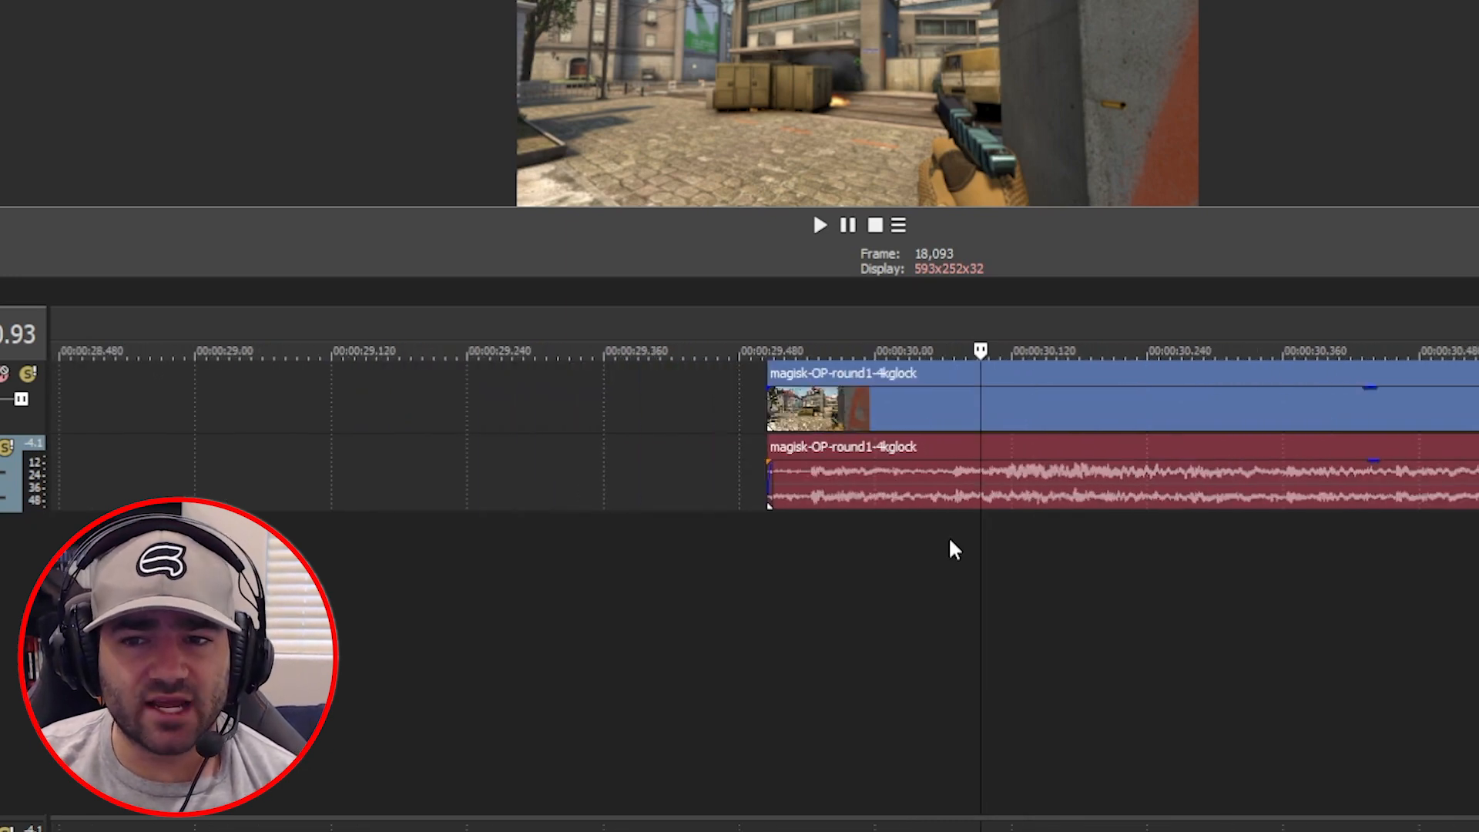
scroll(955, 543, "down", 1)
Examine the clip's audio waveform up close where the volume rises around 00:00:31.485, matching it with the preview frame
left_click(1350, 563)
scroll(1190, 597, "up", 3)
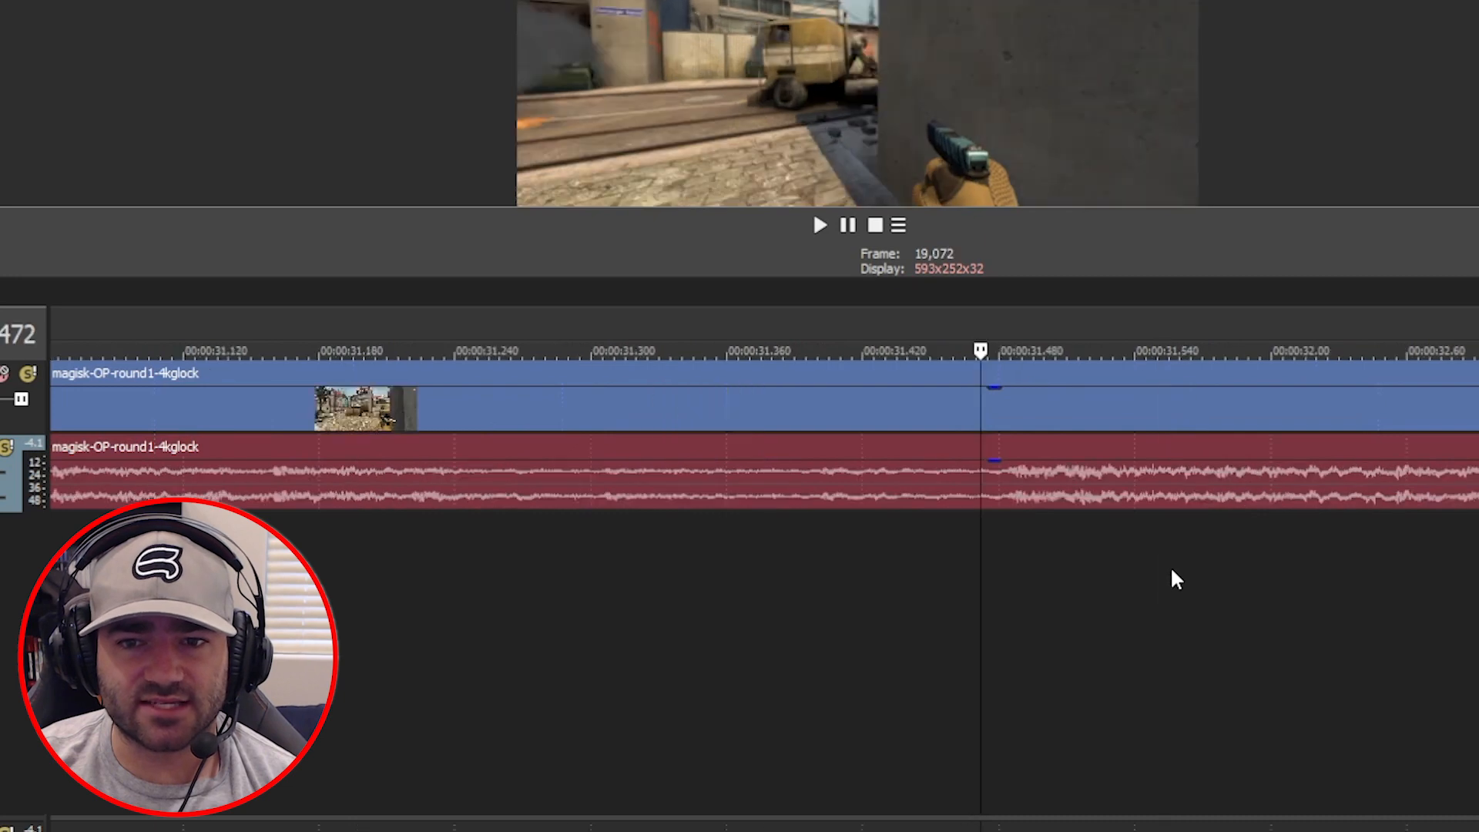
scroll(1172, 569, "up", 1)
left_click(1015, 570)
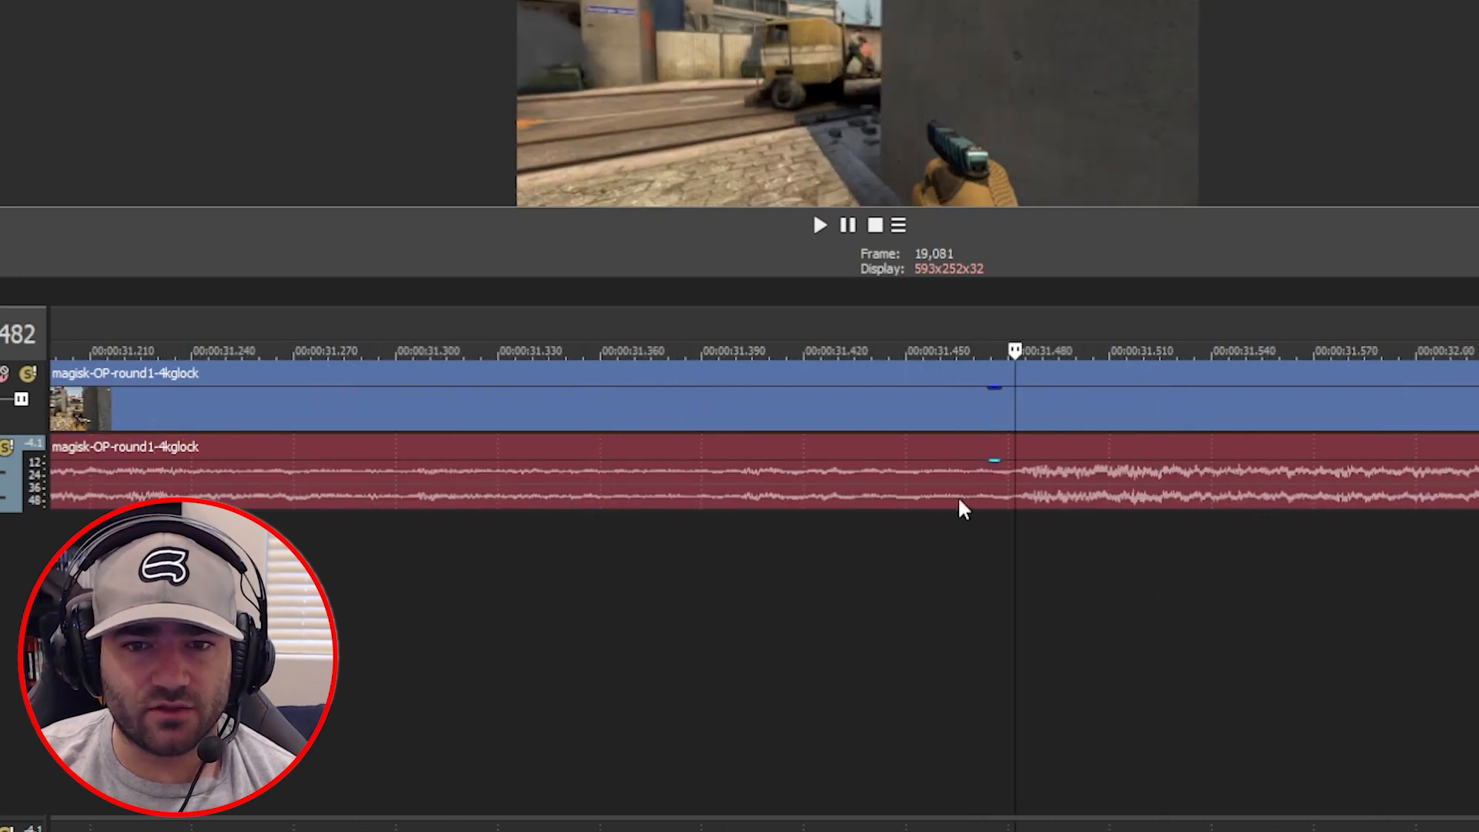
scroll(960, 508, "up", 1)
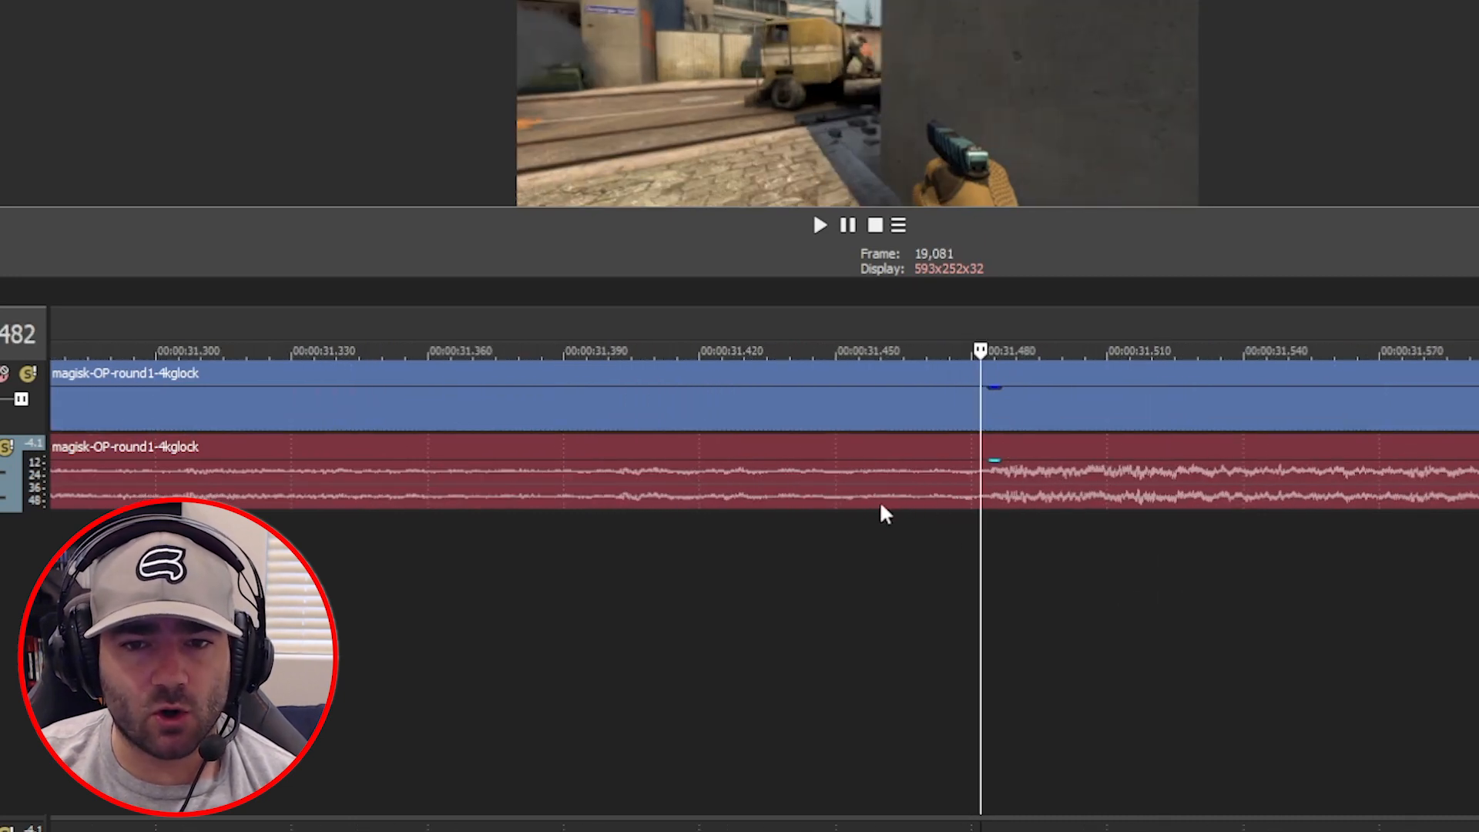
left_click(995, 469)
scroll(1003, 472, "up", 1)
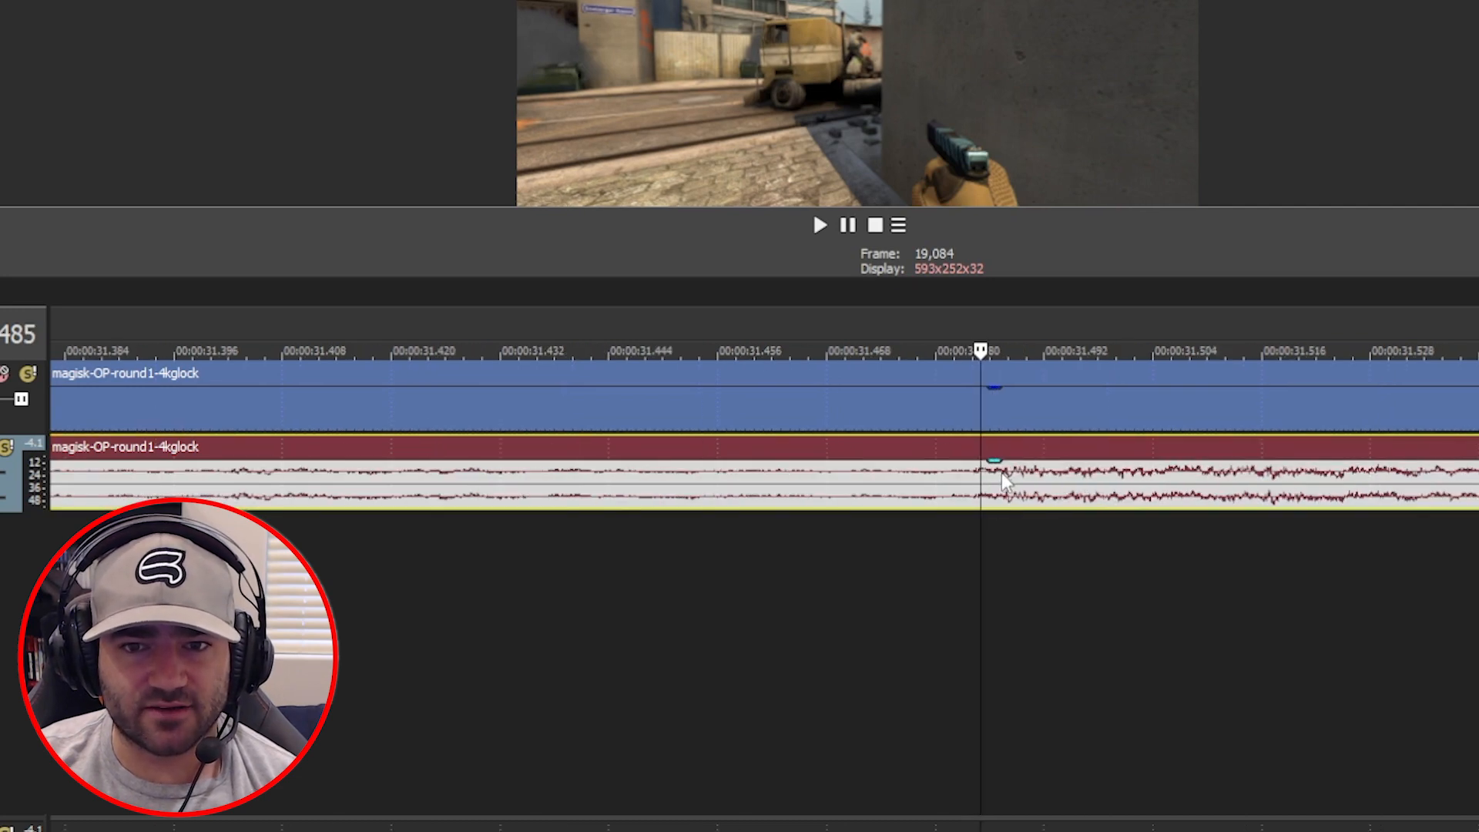
scroll(1006, 482, "down", 2)
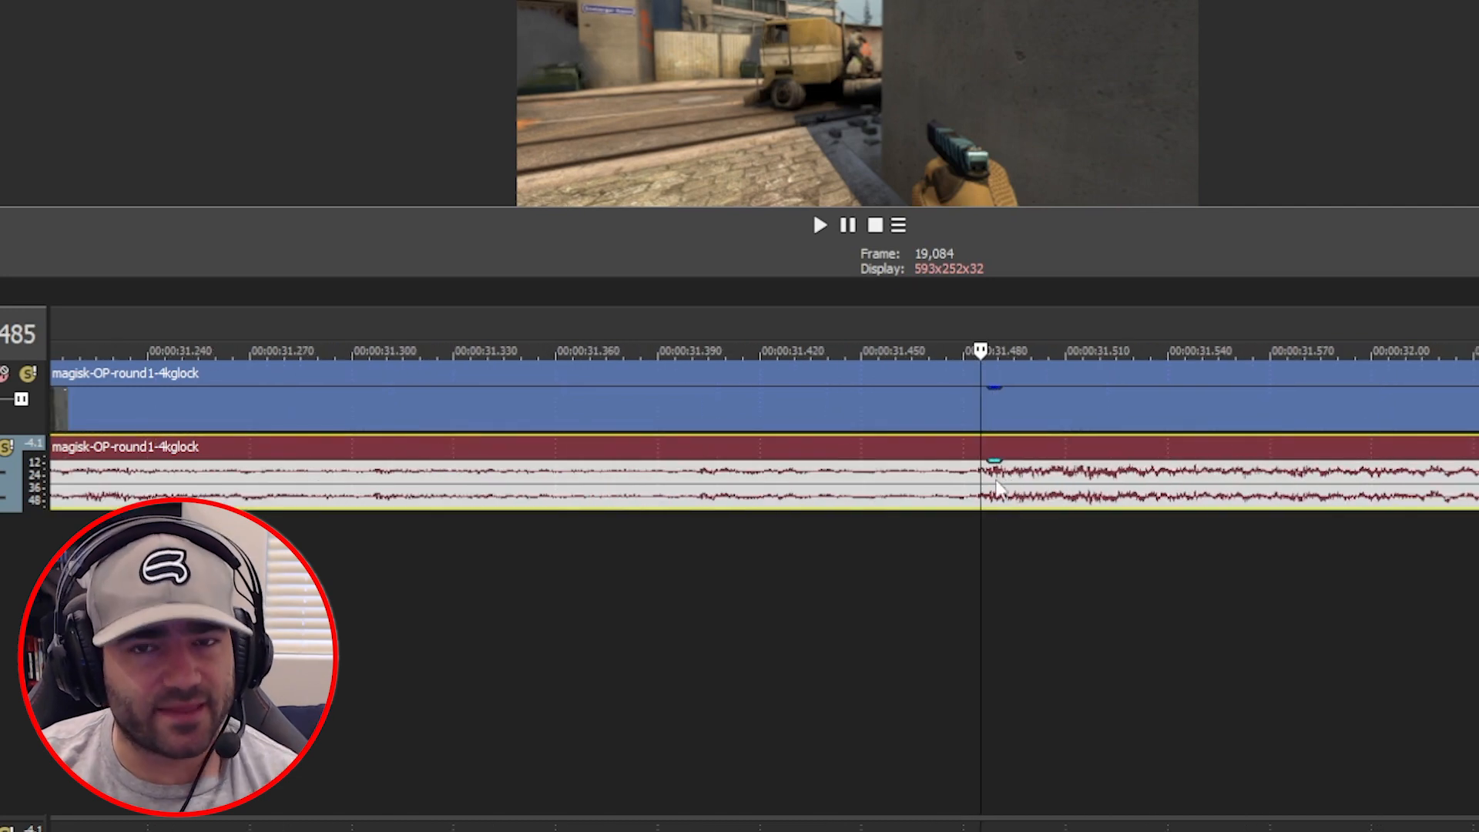
scroll(993, 510, "down", 4)
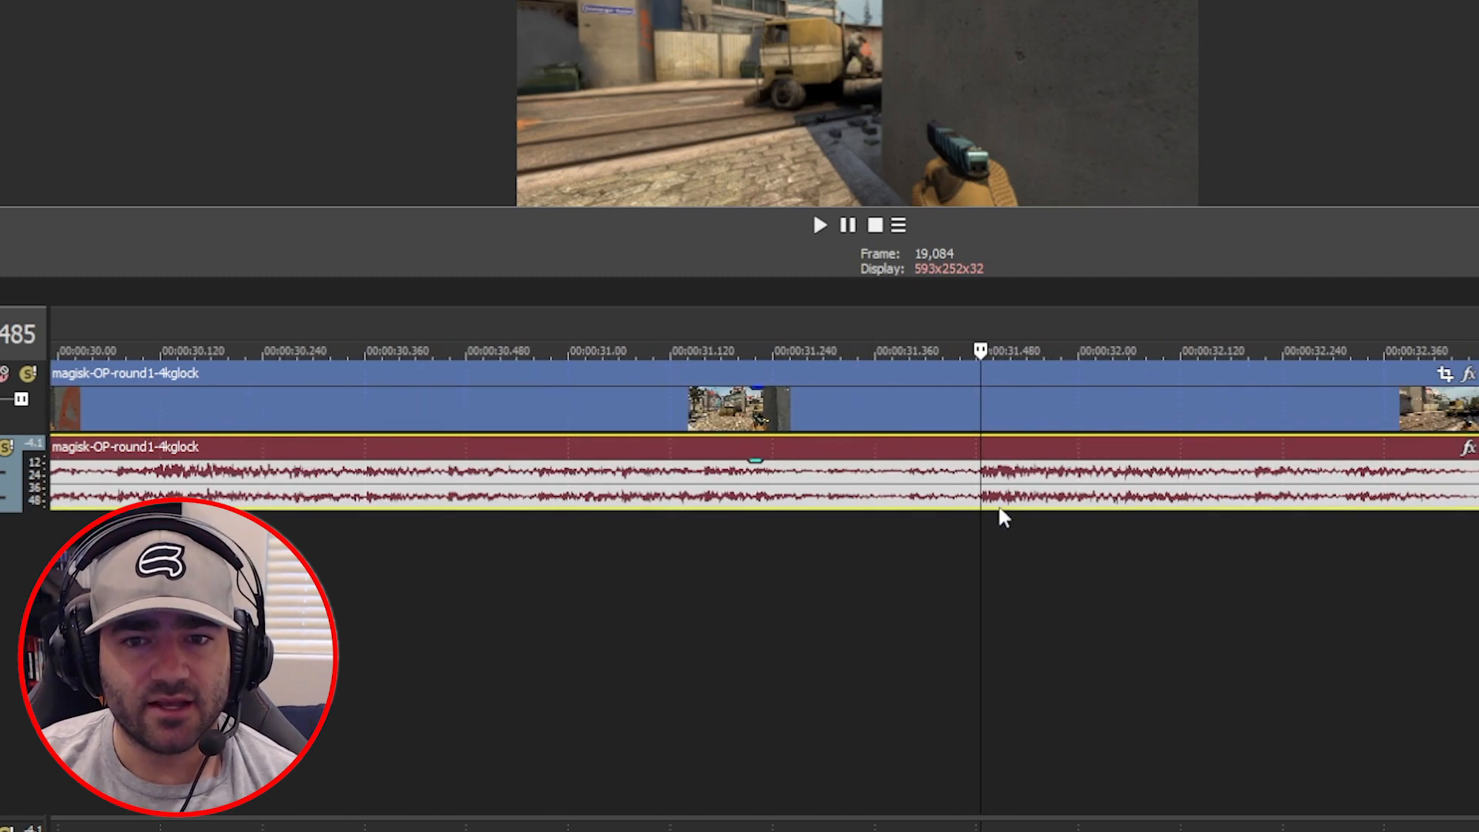
Delete the original audio of the magisk-OP-round1-4kglock clip, keeping its video
left_click(651, 558)
scroll(501, 543, "left", 3)
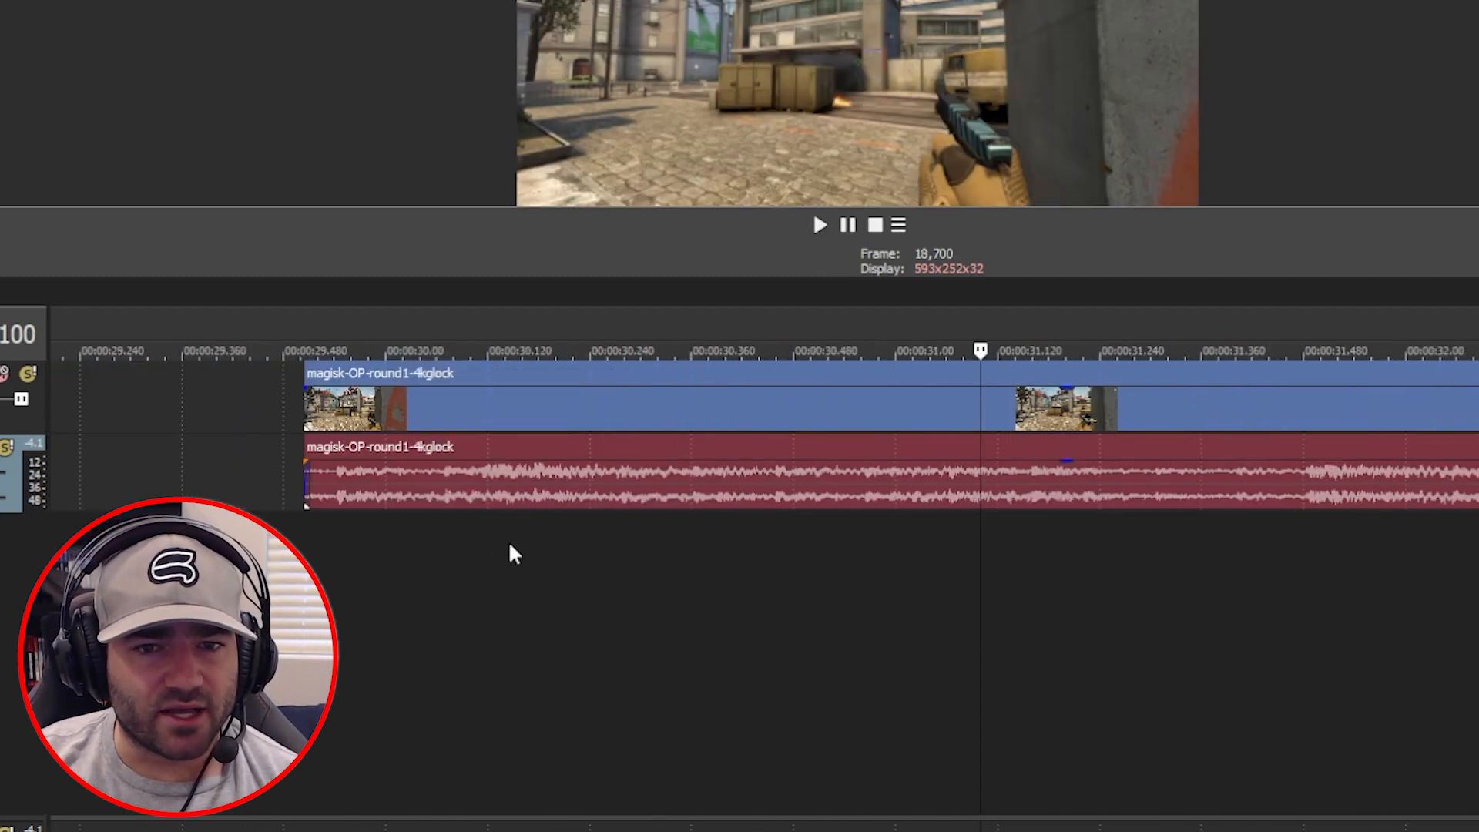
scroll(1082, 585, "down", 4)
scroll(947, 531, "up", 4)
scroll(946, 522, "down", 6)
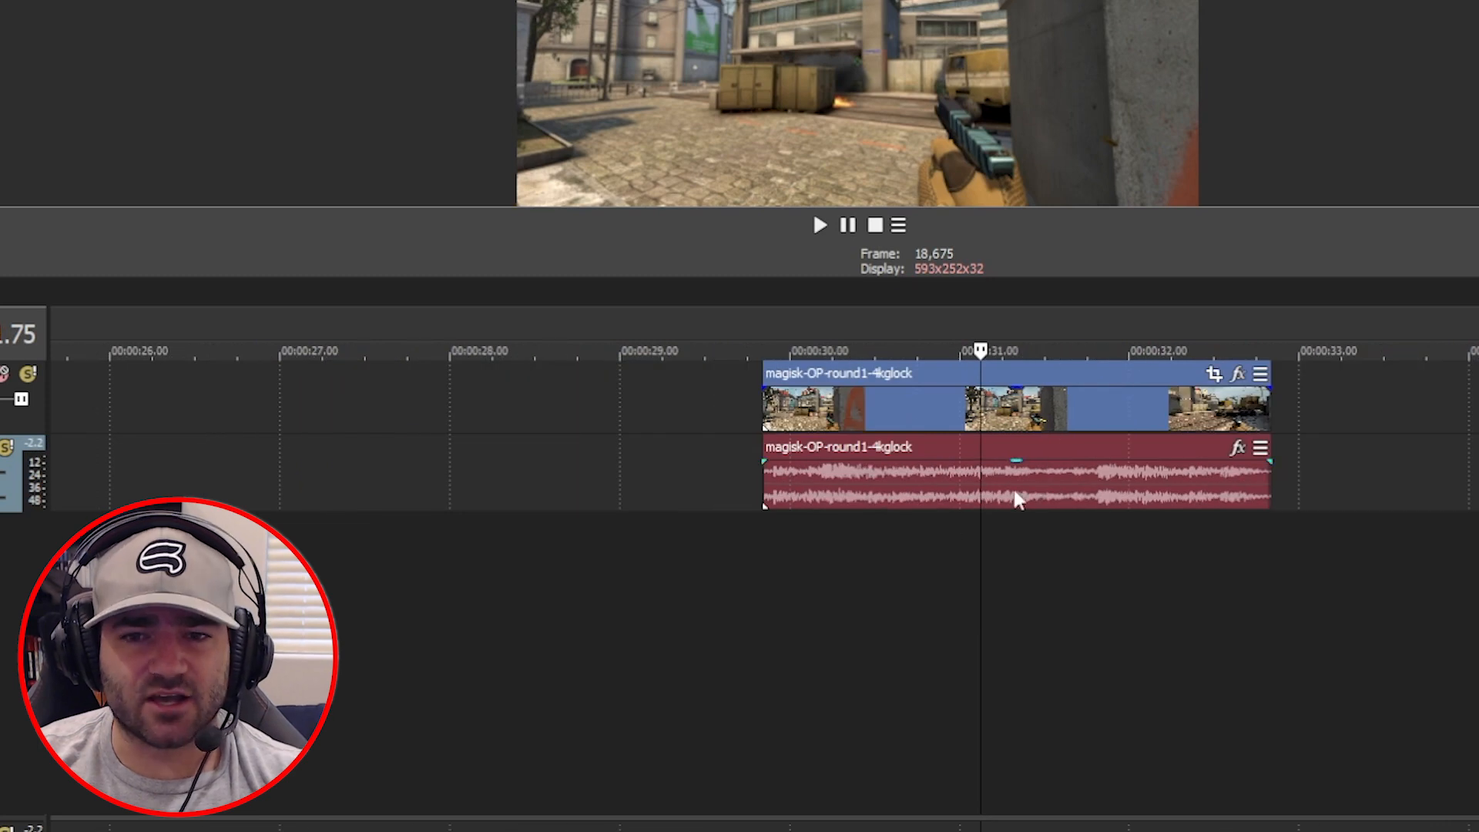
left_click(1014, 495)
key("Delete")
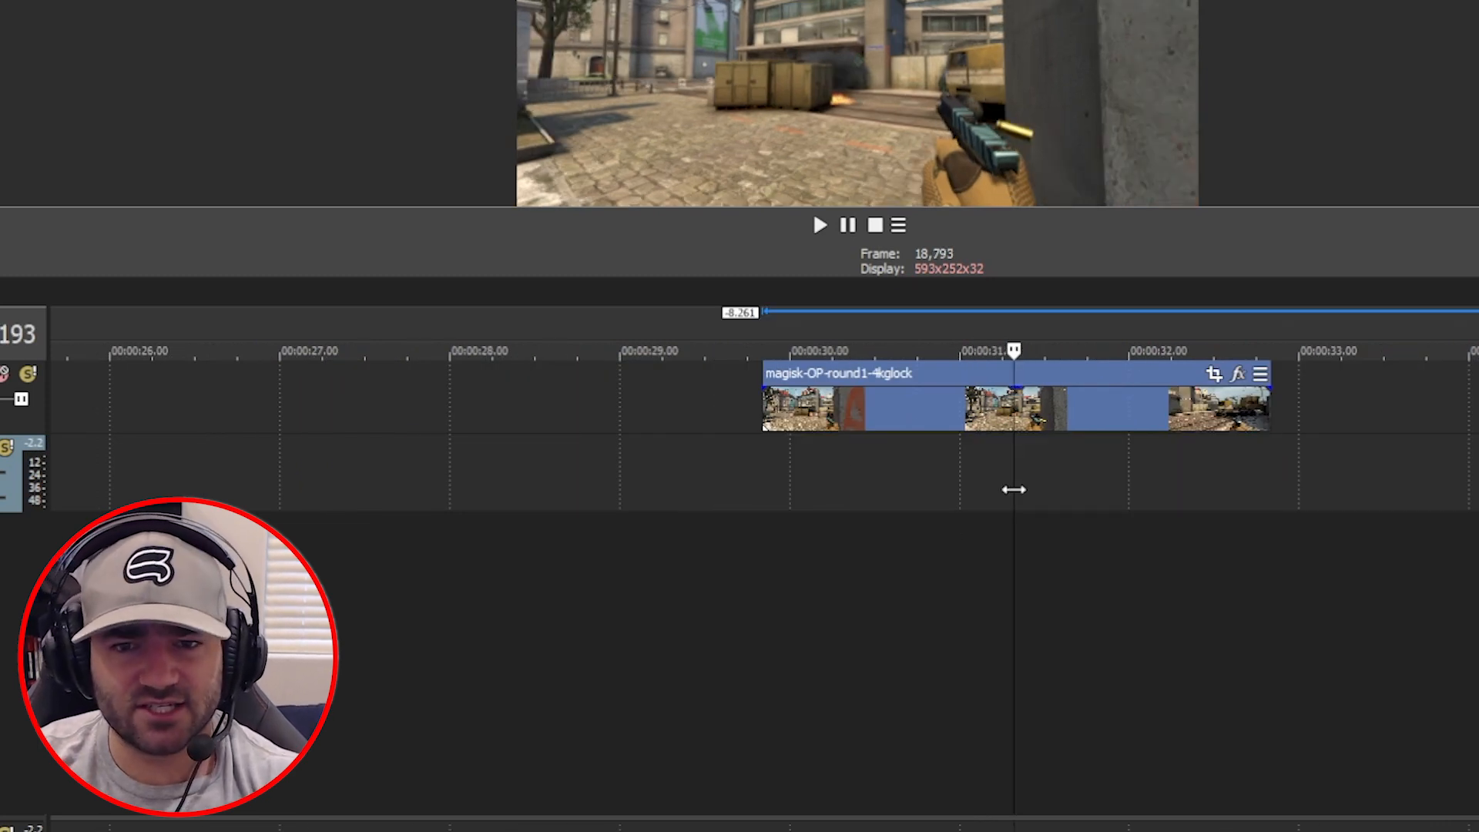
Move the glock_01 and glock_02 sounds end to end beneath the video clip, starting glock_01 about 0.7 seconds into it
scroll(1014, 489, "down", 3)
scroll(1014, 489, "down", 1)
left_click(1476, 505)
left_click_drag(1463, 491, 971, 468)
left_click_drag(1476, 486, 1113, 462)
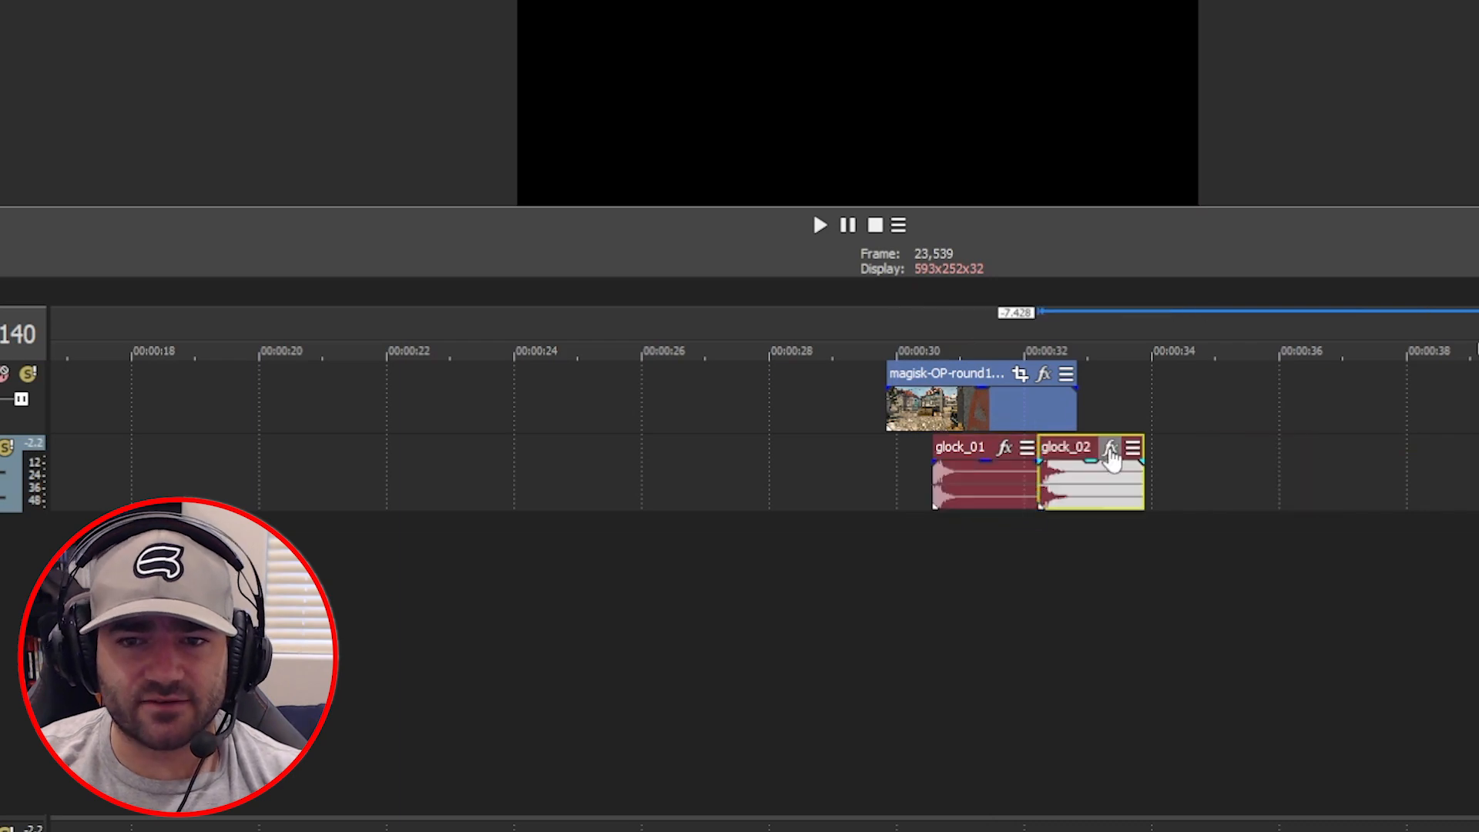
Inspect the glock_01 and glock_02 waveforms on the audio track and compare their positions with the gunshots in the video
left_click(1000, 470)
scroll(995, 472, "up", 3)
left_click(788, 493)
left_click(1103, 485)
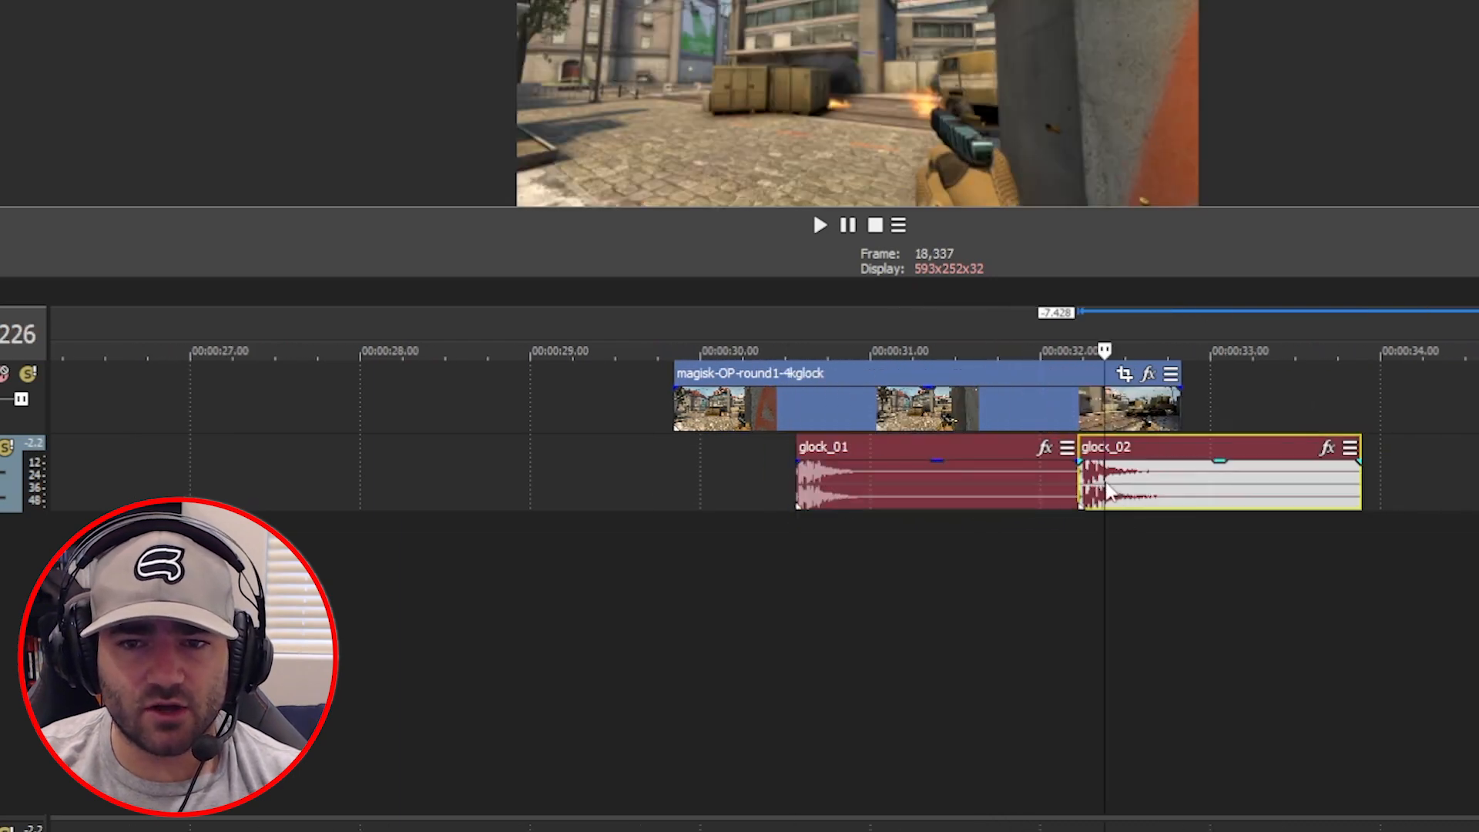
scroll(1102, 485, "up", 3)
scroll(452, 503, "down", 4)
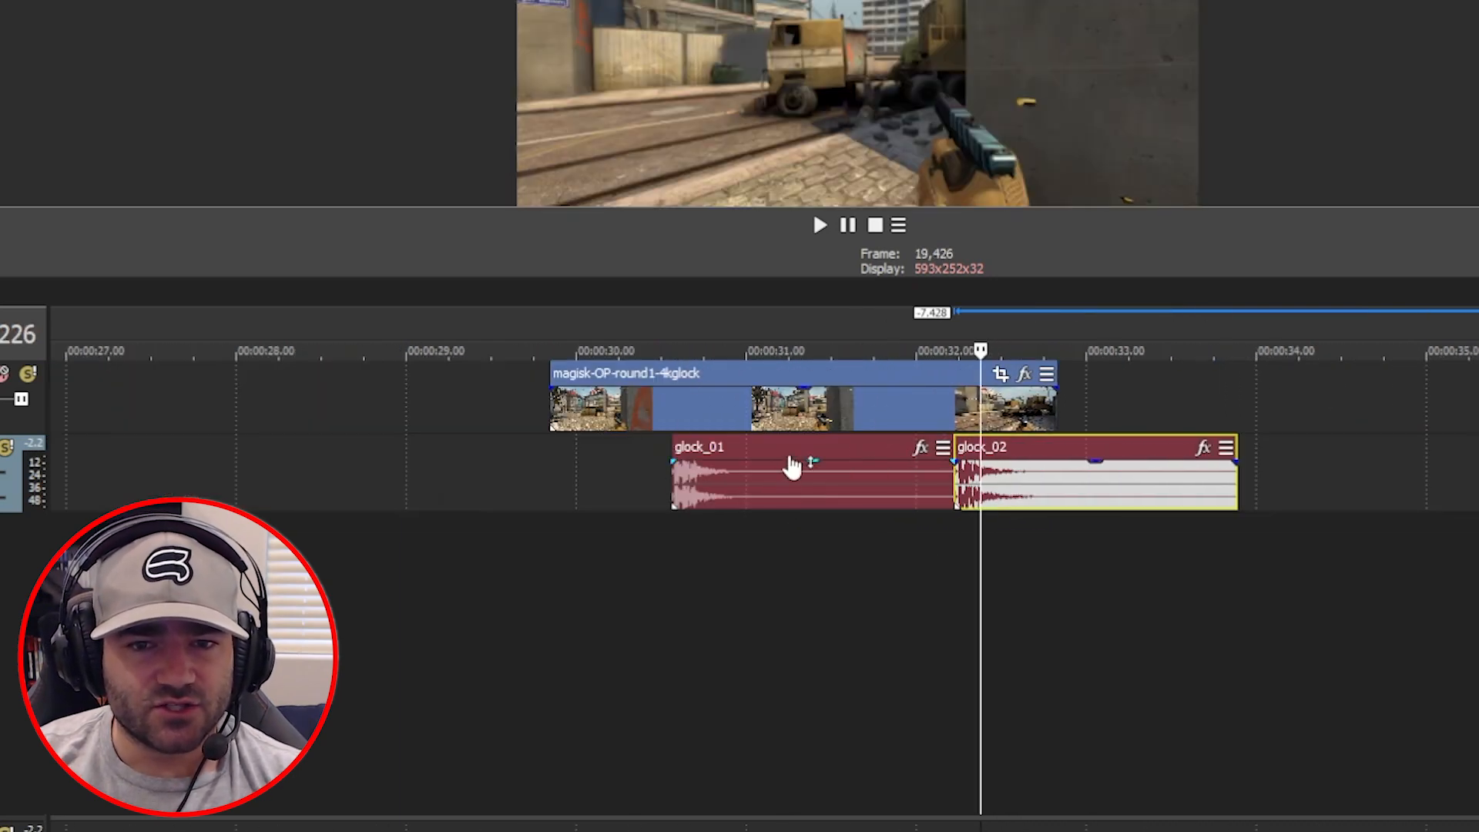
left_click(779, 477)
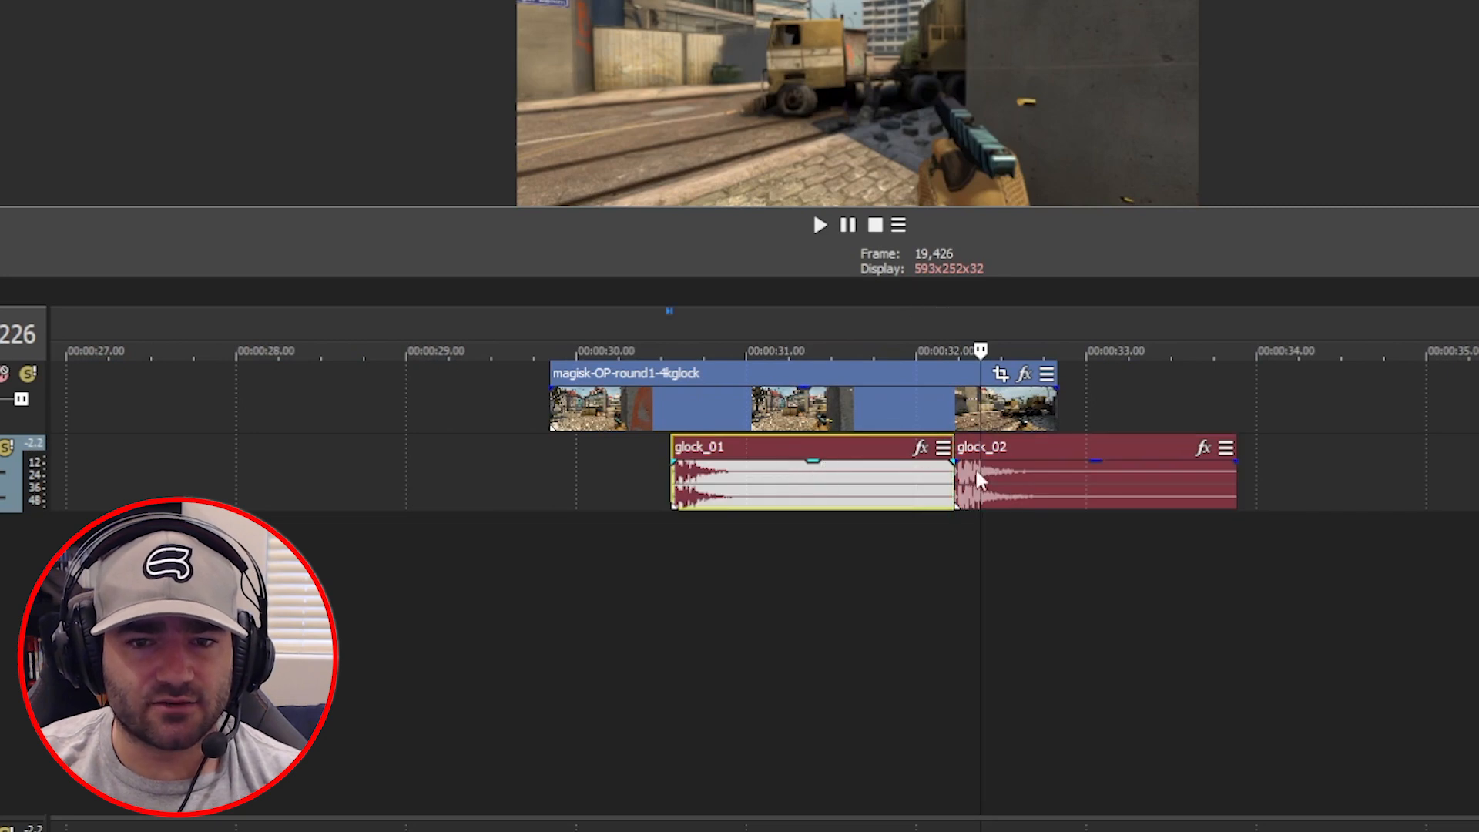
left_click(834, 562)
scroll(866, 567, "up", 3)
scroll(866, 567, "down", 3)
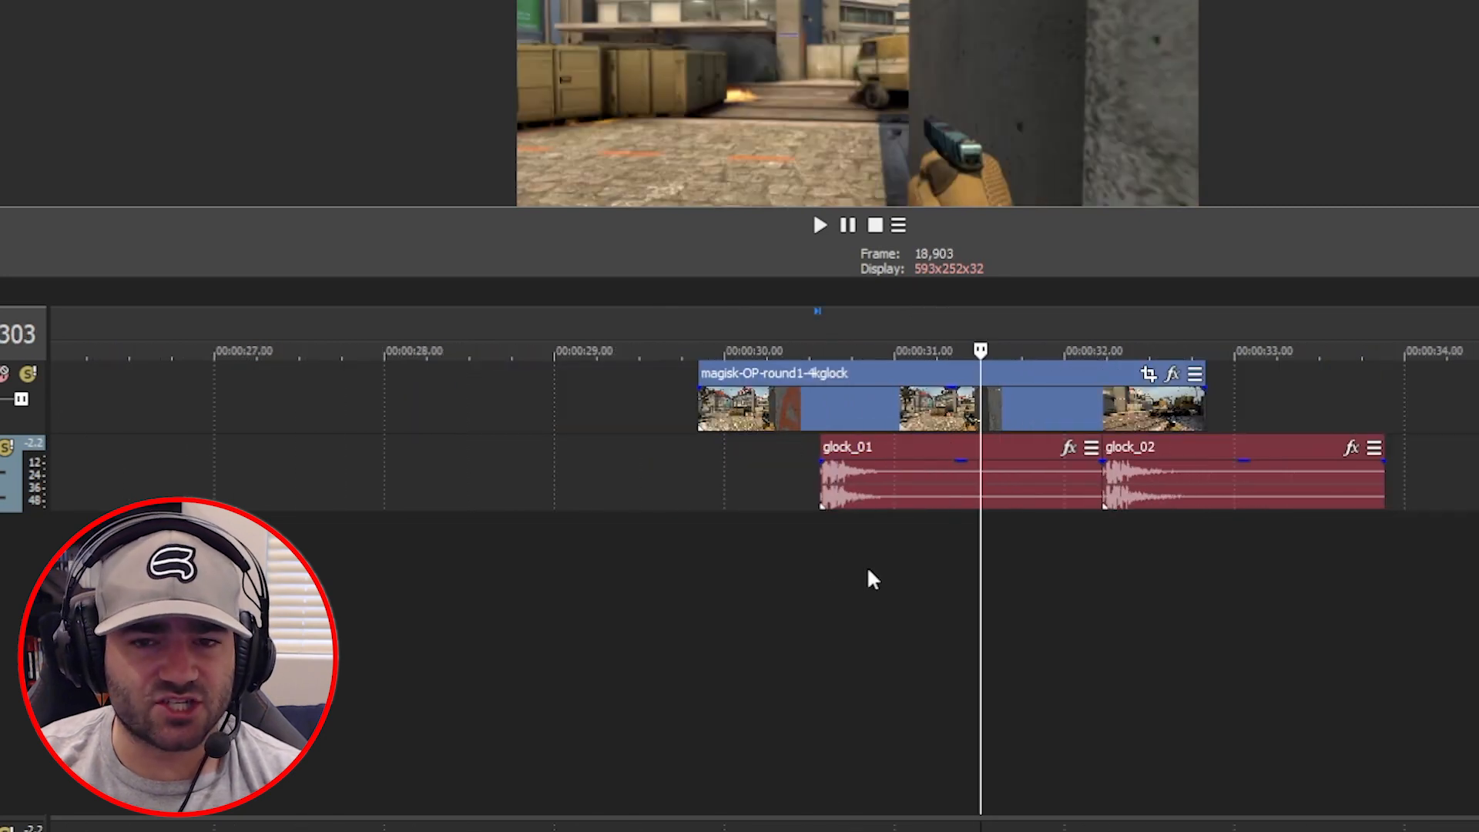
Examine the junction between glock_01 and glock_02 and the onset of the glock_02 waveform up close
left_click(788, 550)
left_click(1175, 566)
scroll(1179, 562, "up", 2)
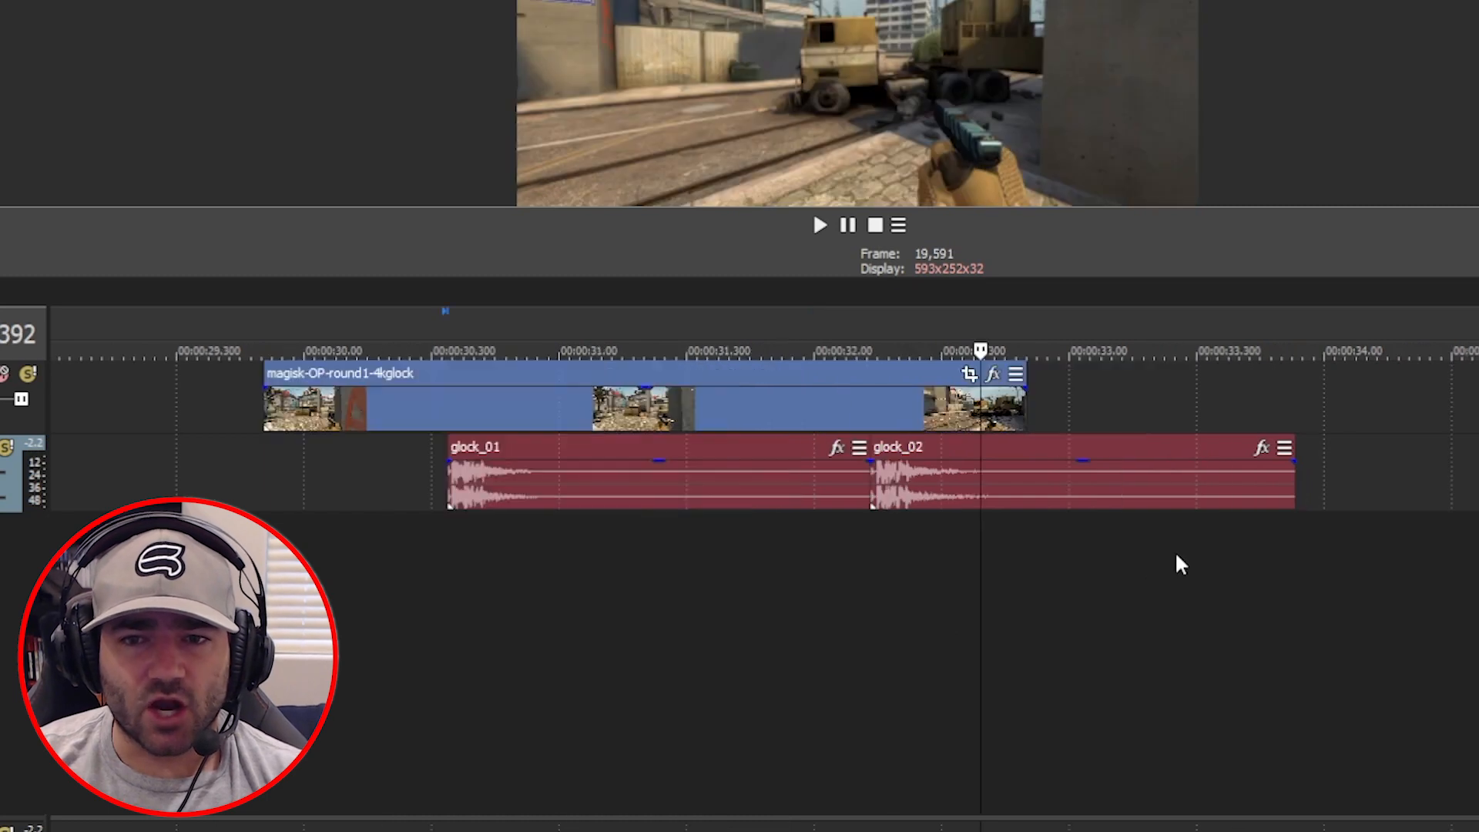
left_click(1088, 502)
left_click(763, 499, "ctrl")
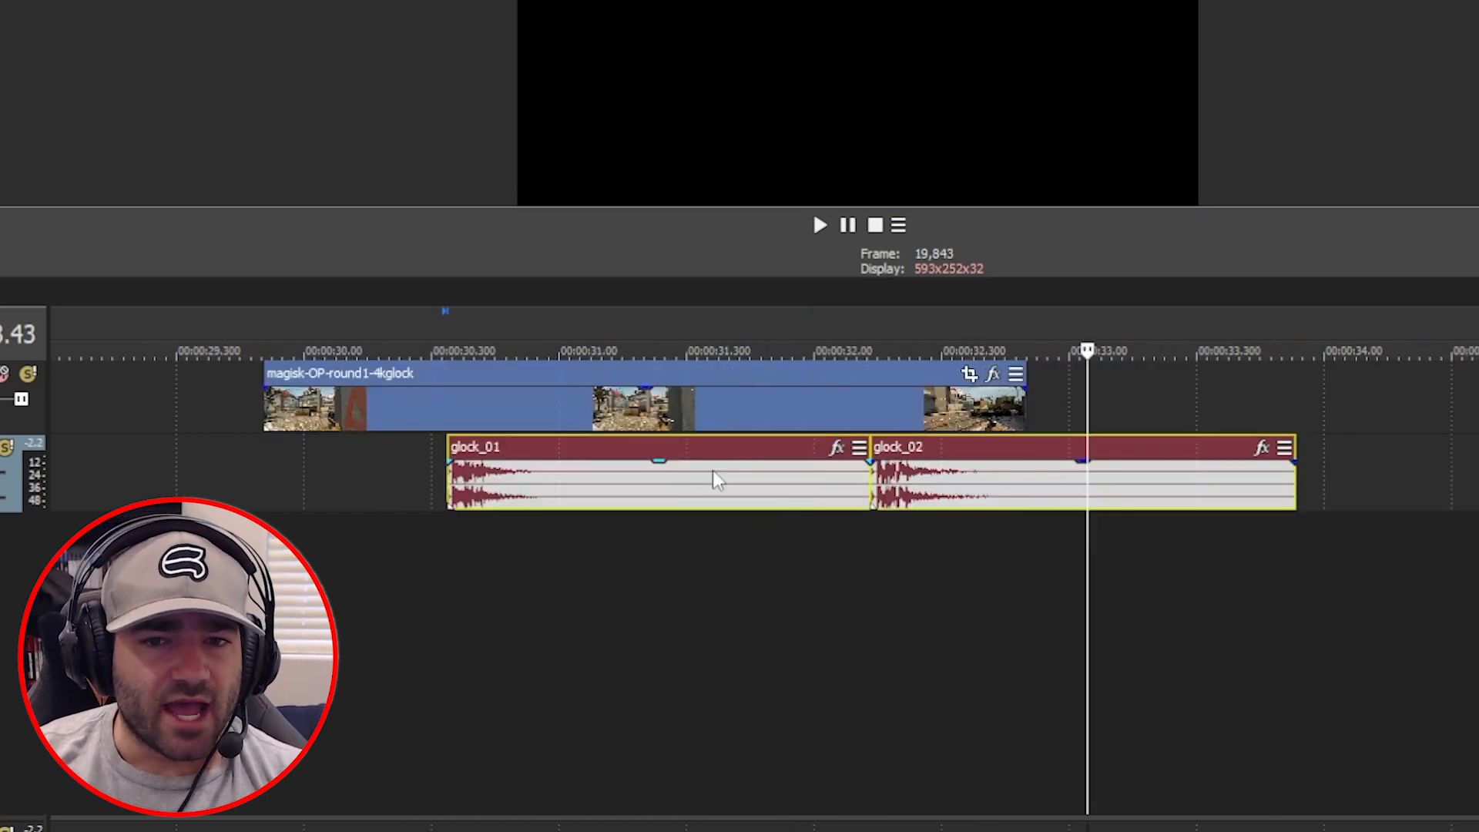
left_click(867, 533)
scroll(1120, 566, "up", 5)
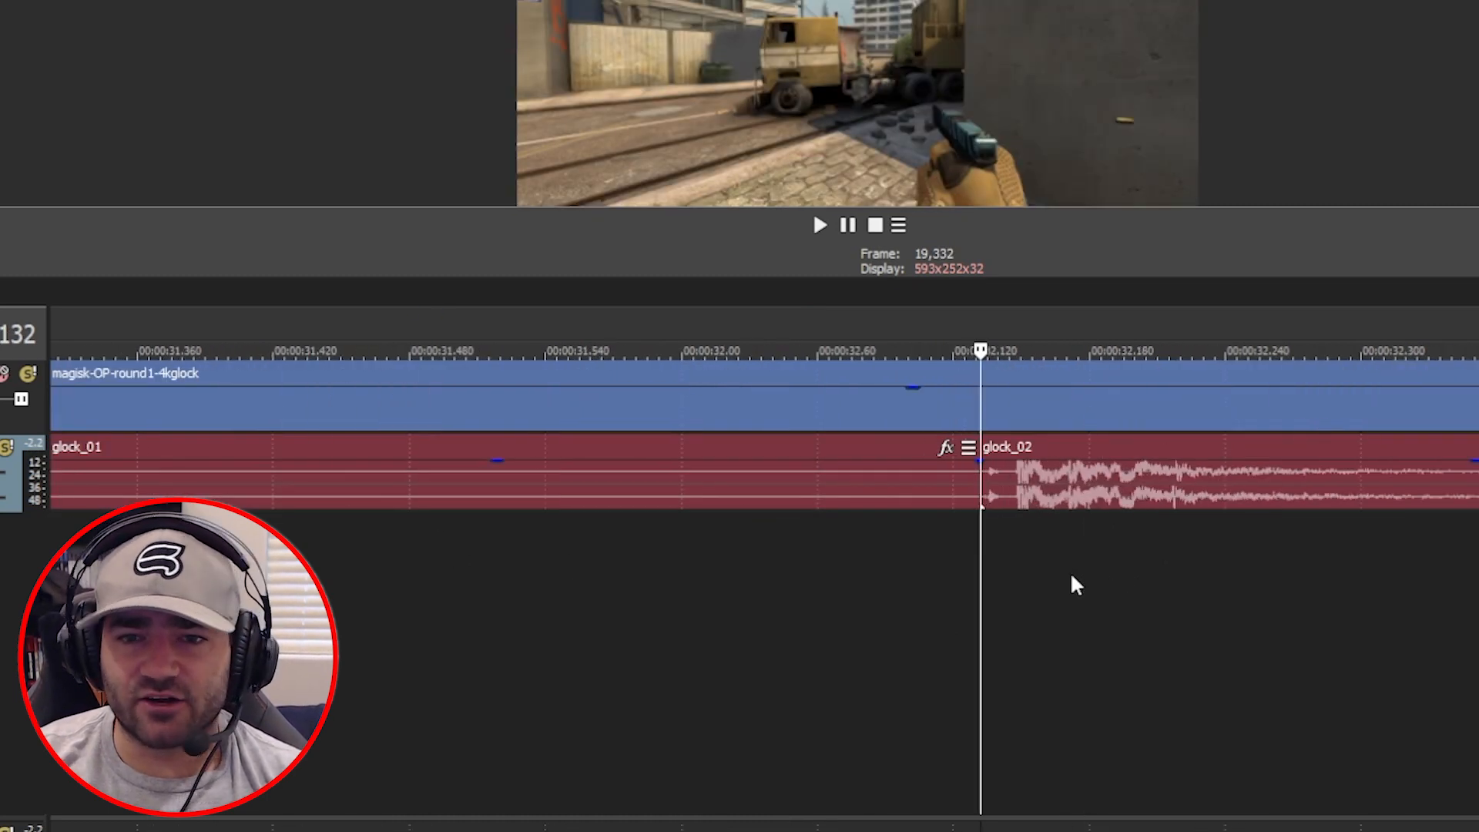
left_click(902, 578)
scroll(907, 576, "up", 2)
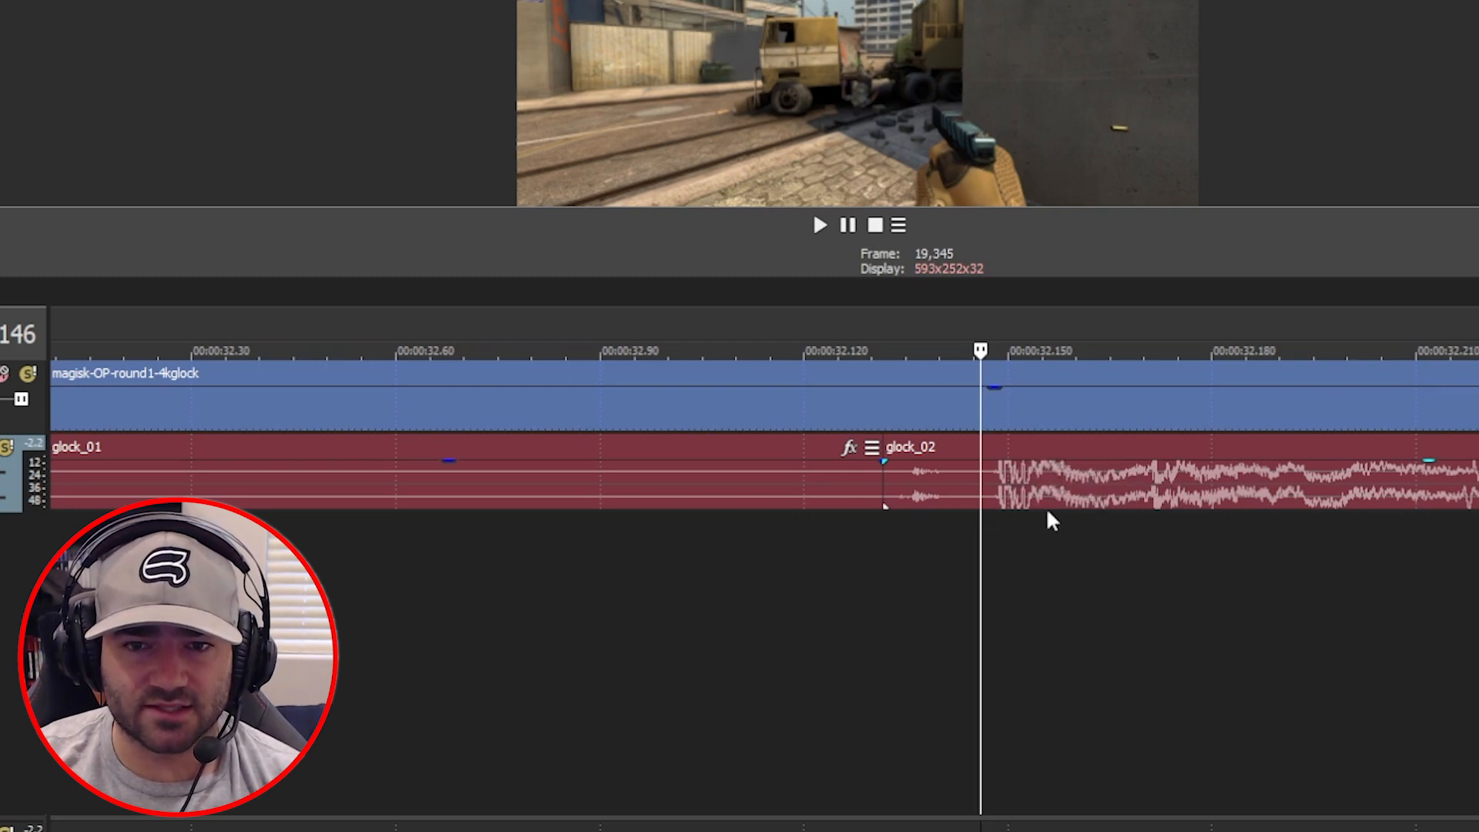
Lower the gain of glock_02 to about -6.8 dB and reduce glock_01's gain by a similar amount
left_click(1121, 471)
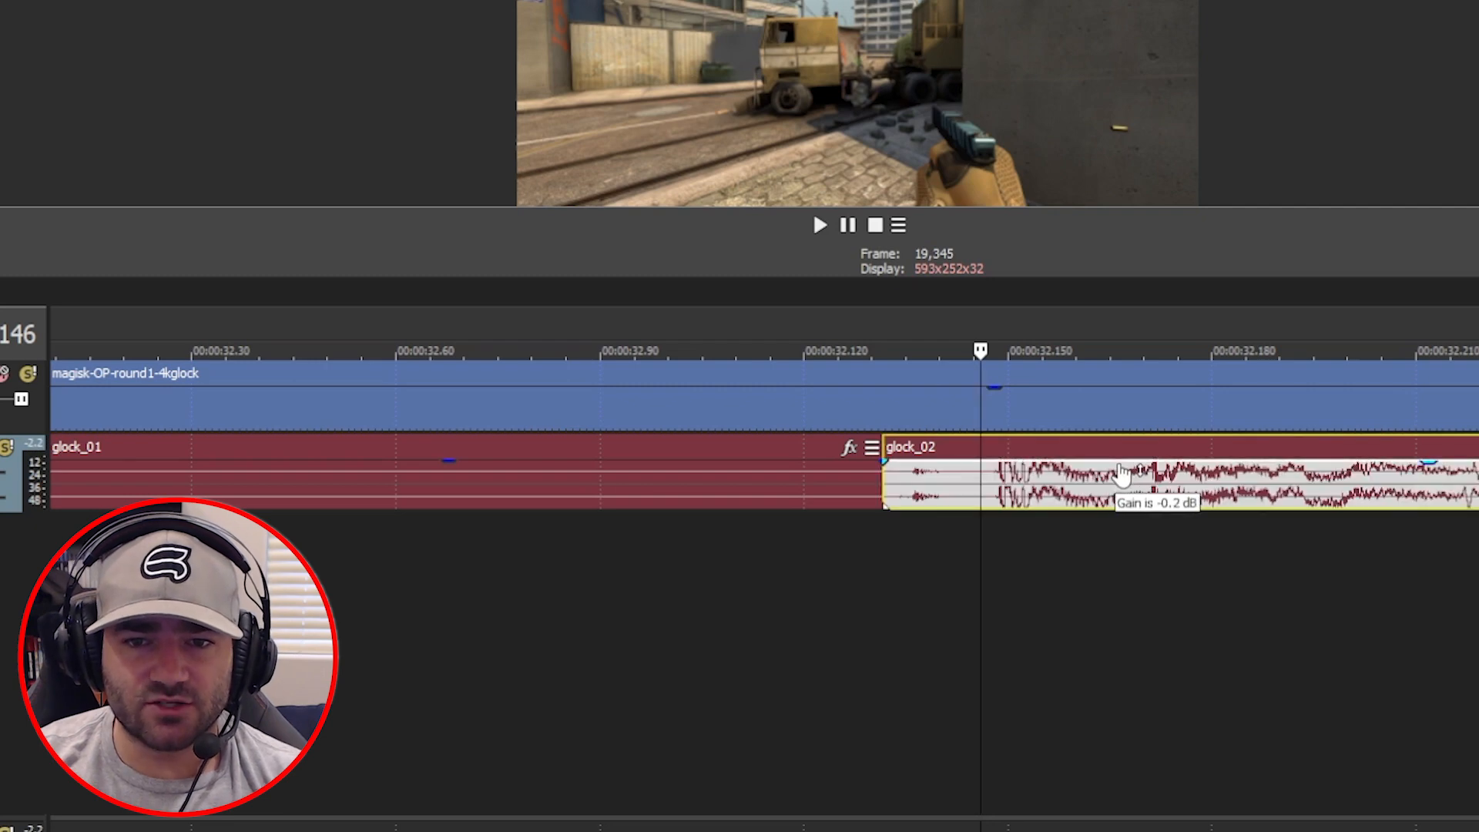
left_click_drag(1121, 472, 1024, 486)
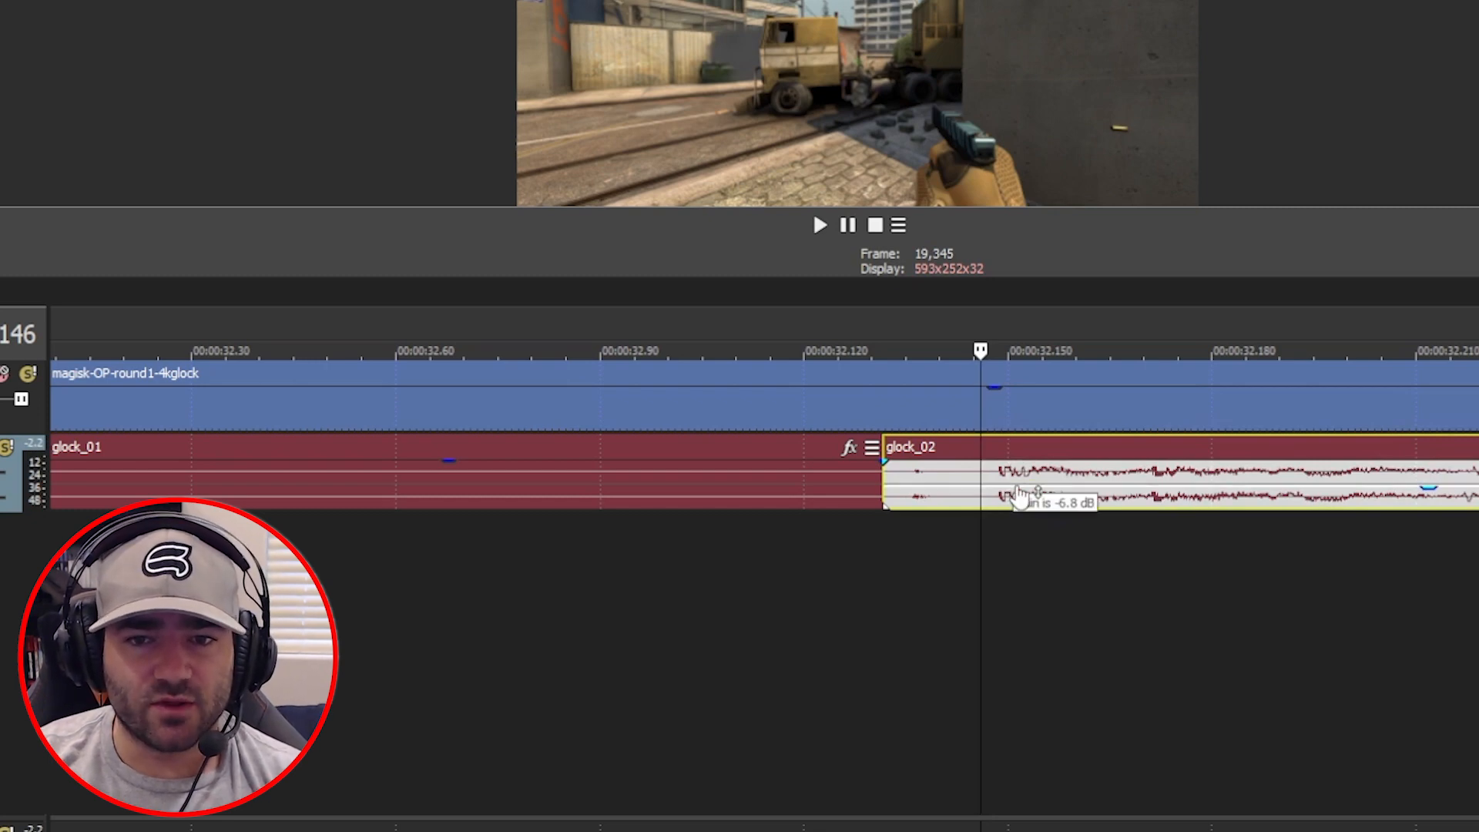
scroll(604, 481, "down", 3)
scroll(602, 477, "down", 3)
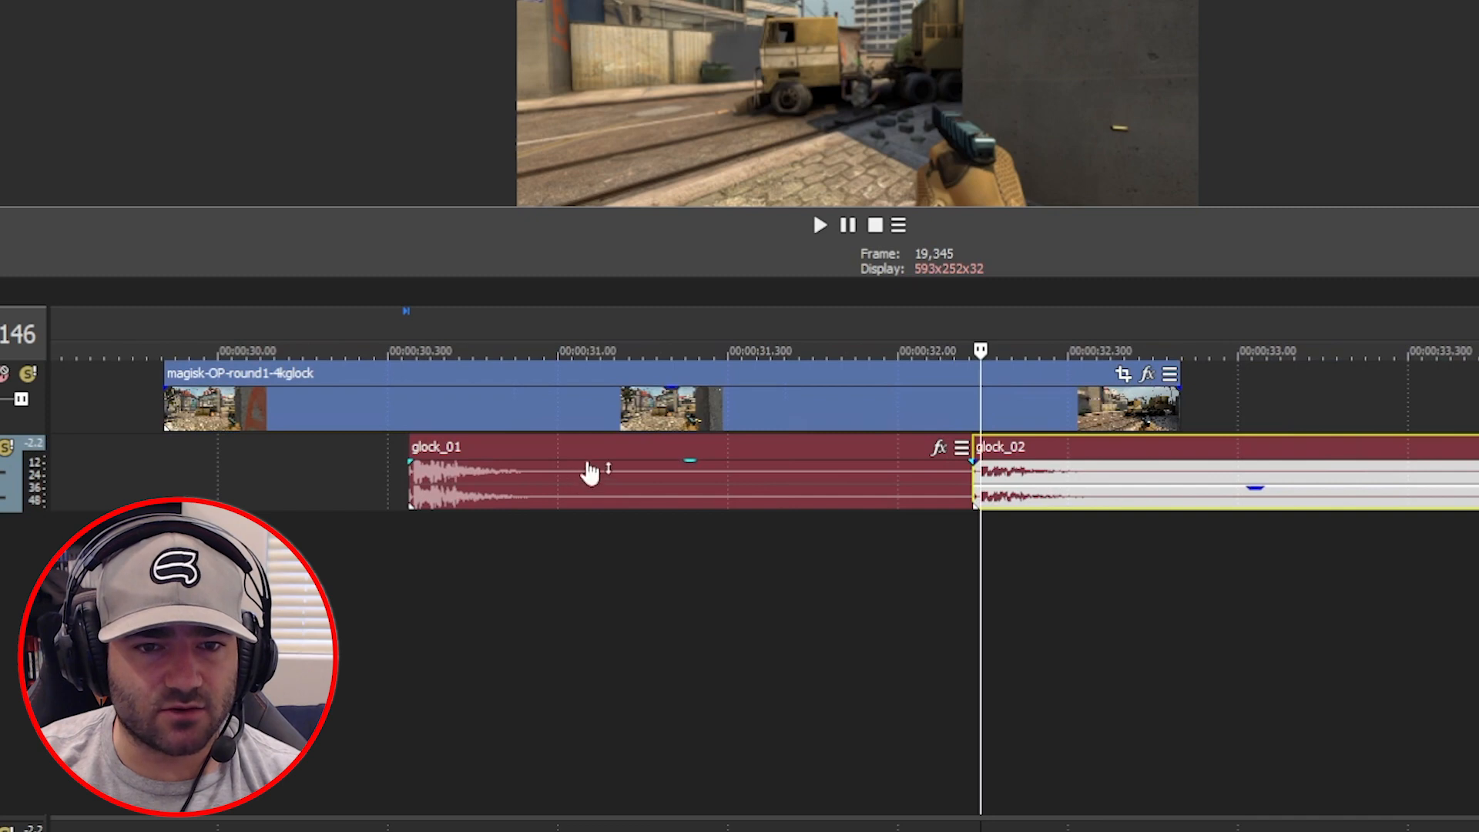
left_click_drag(588, 470, 561, 487)
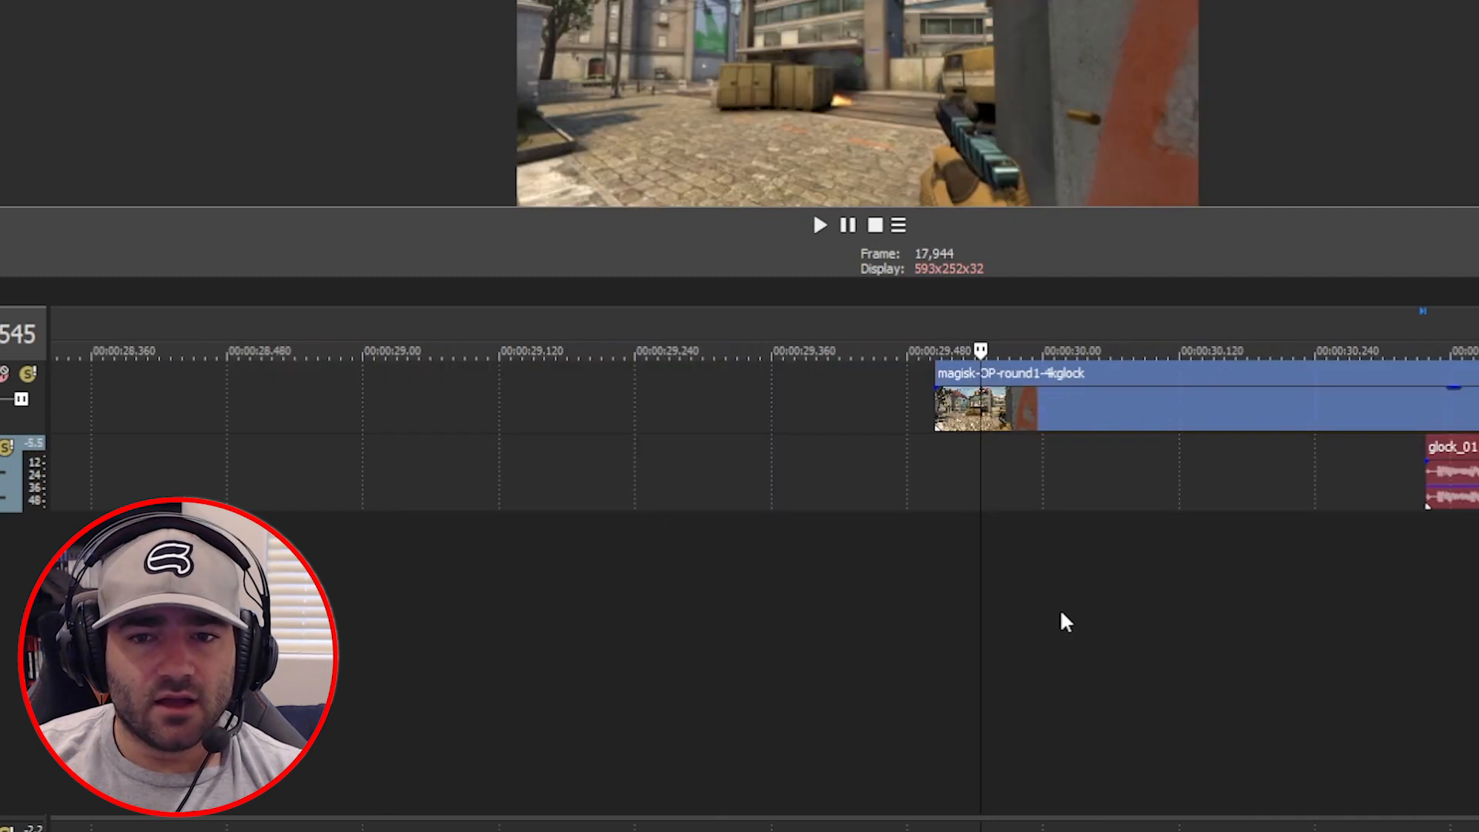
Trim the silent tails of glock_01 and glock_02 to about 0.6 seconds each, and move glock_02 earlier to about 00:00:31.375
scroll(1204, 621, "down", 4)
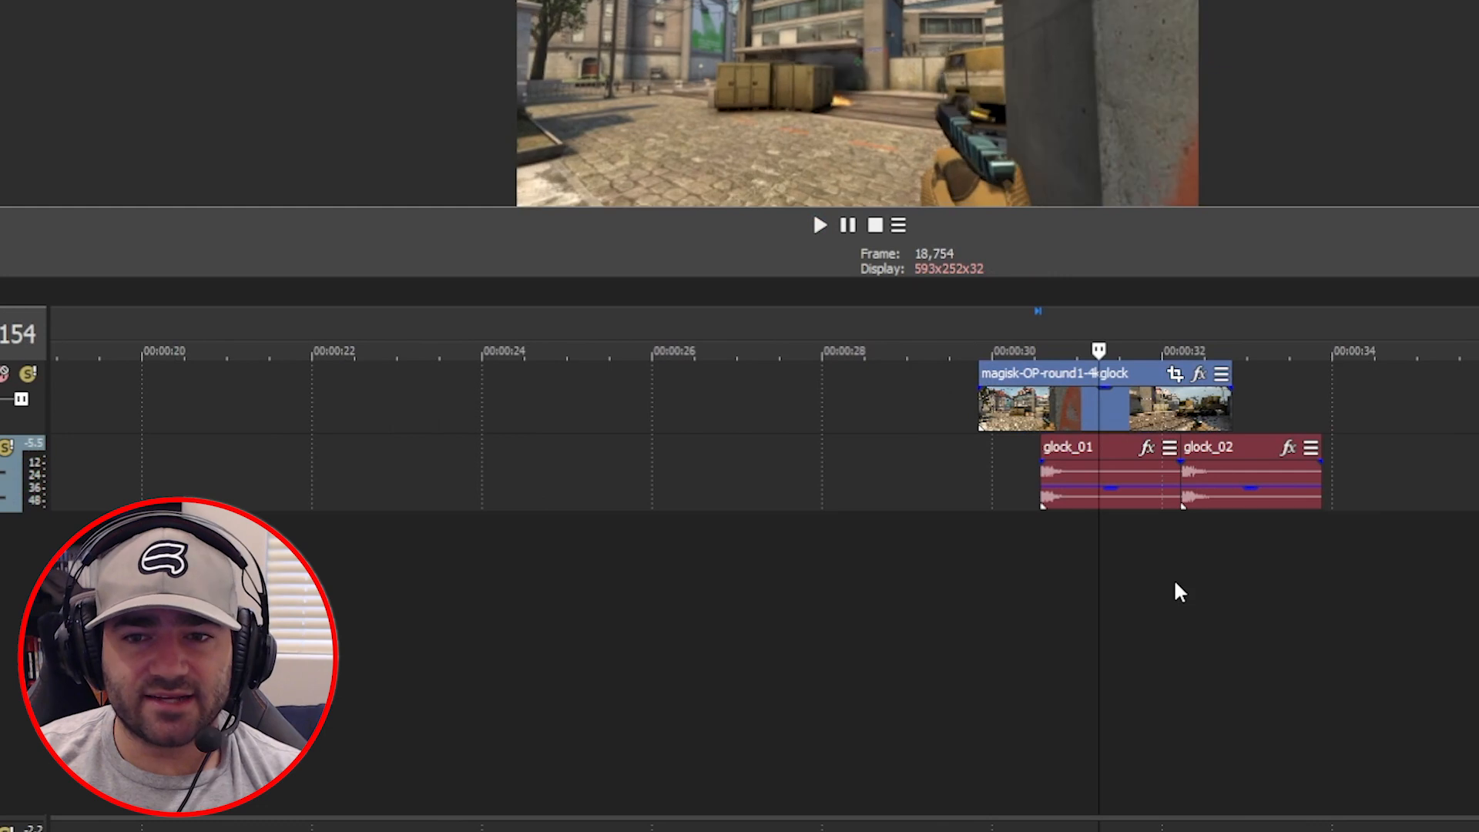
scroll(1174, 583, "up", 4)
scroll(1175, 582, "down", 3)
left_click(1049, 582)
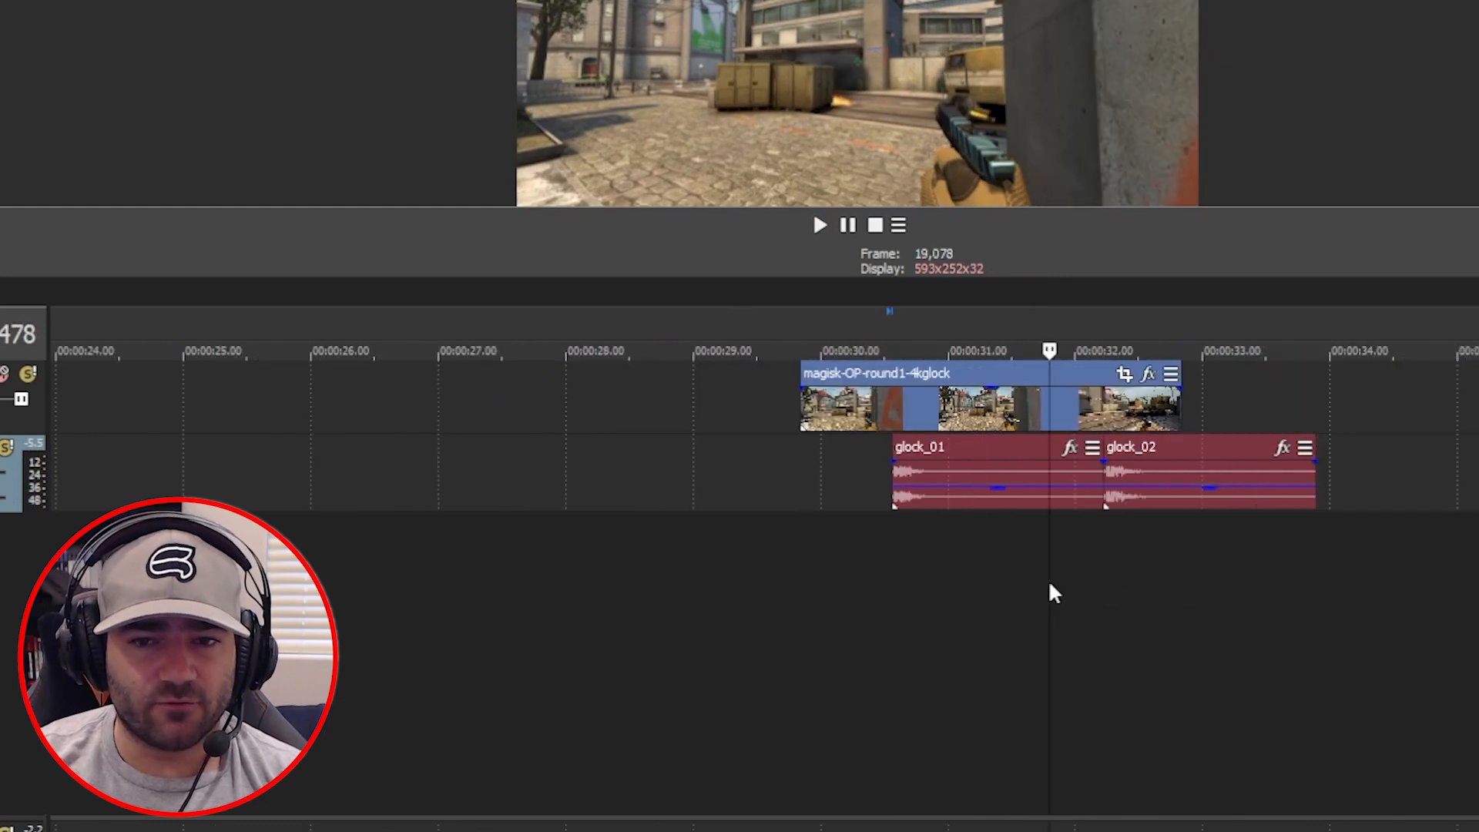
scroll(1049, 582, "up", 4)
scroll(1049, 582, "down", 3)
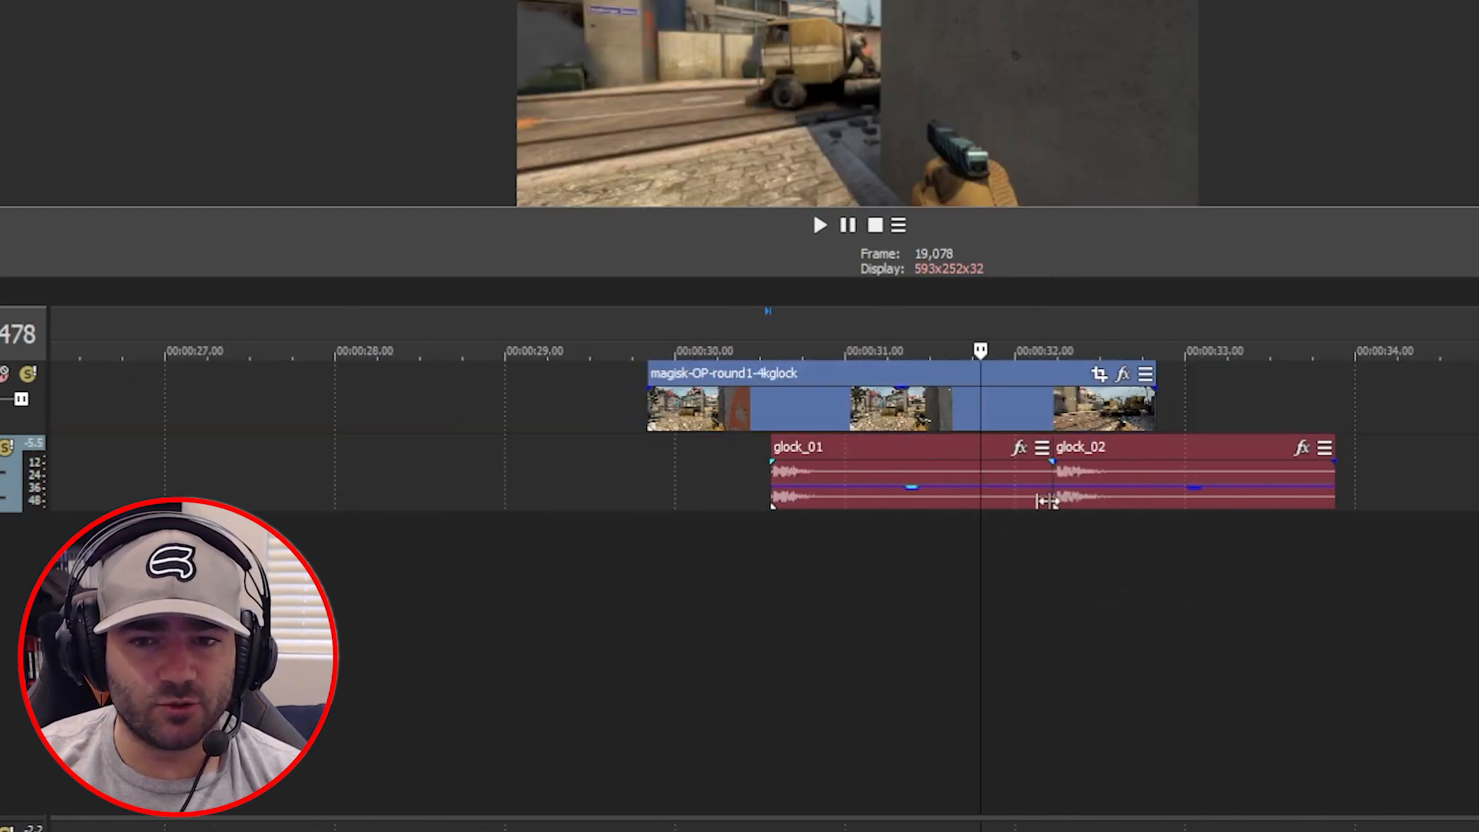
left_click_drag(1050, 502, 884, 518)
left_click_drag(883, 518, 847, 517)
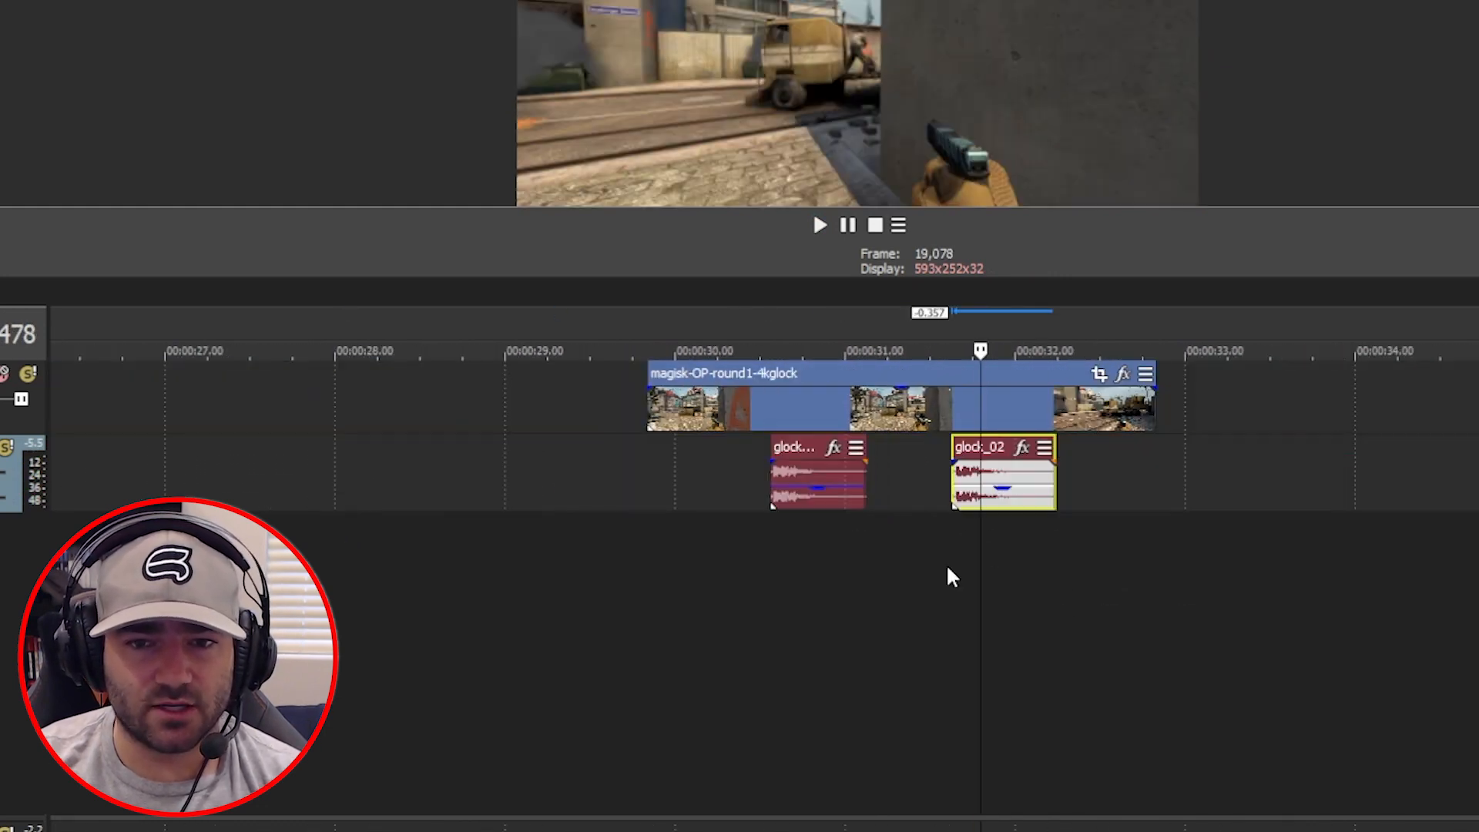
Compare the trimmed glock_01 and glock_02 waveforms with the preview frames at their positions on the timeline
left_click(946, 568)
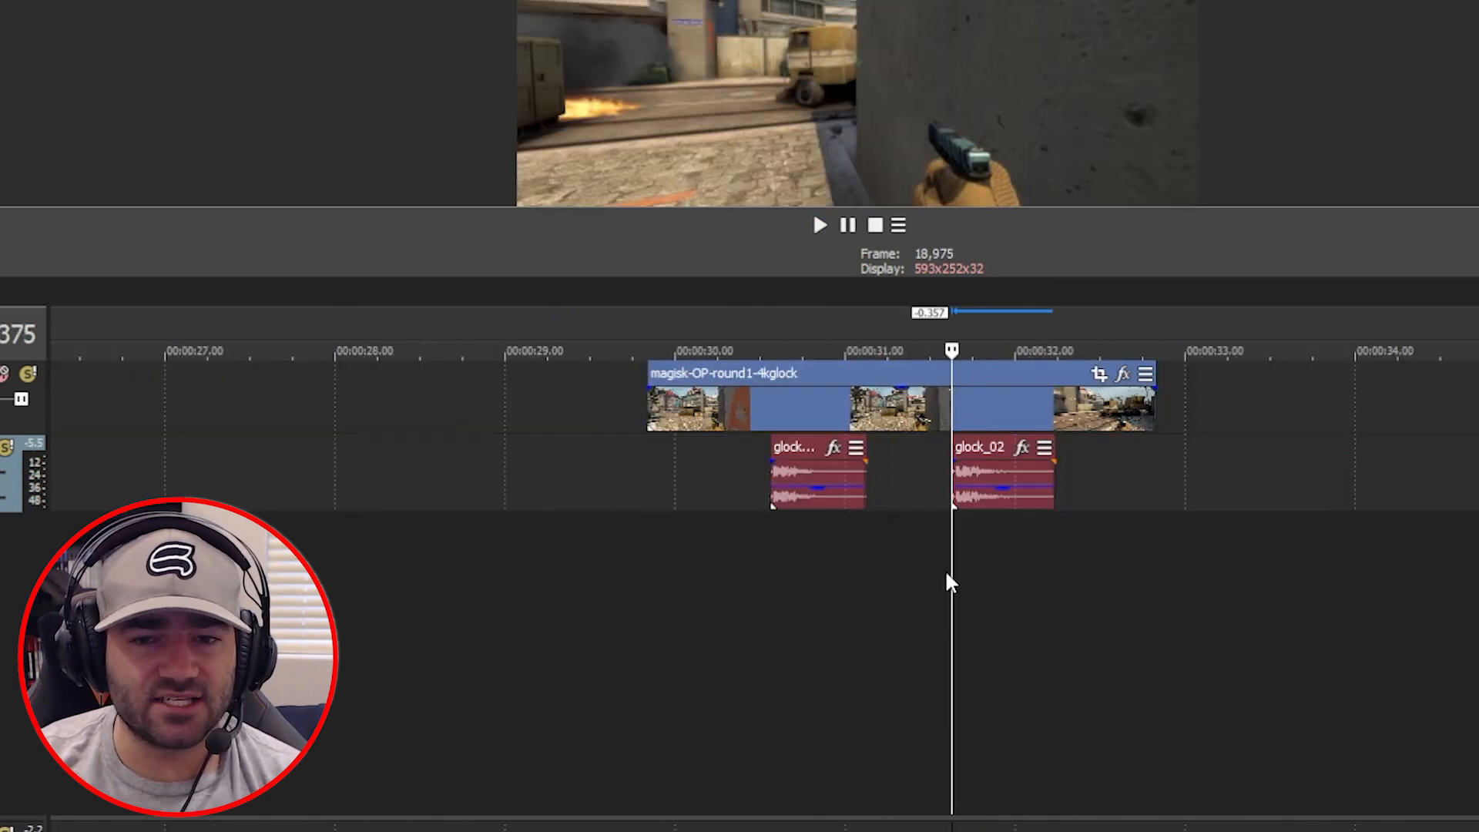
scroll(946, 572, "up", 3)
left_click(1019, 572)
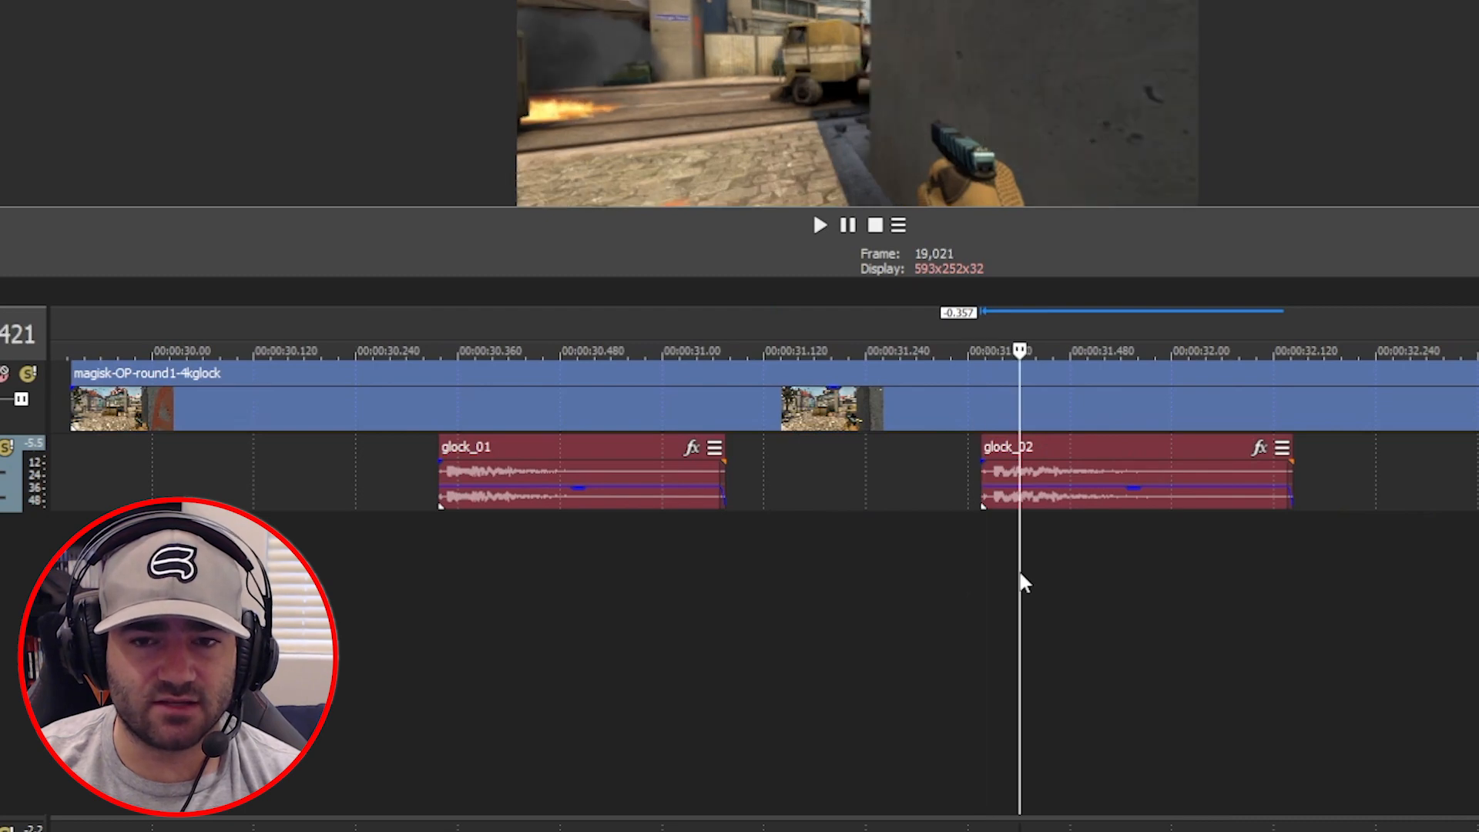
left_click(496, 541)
scroll(835, 616, "up", 3)
scroll(920, 598, "down", 3)
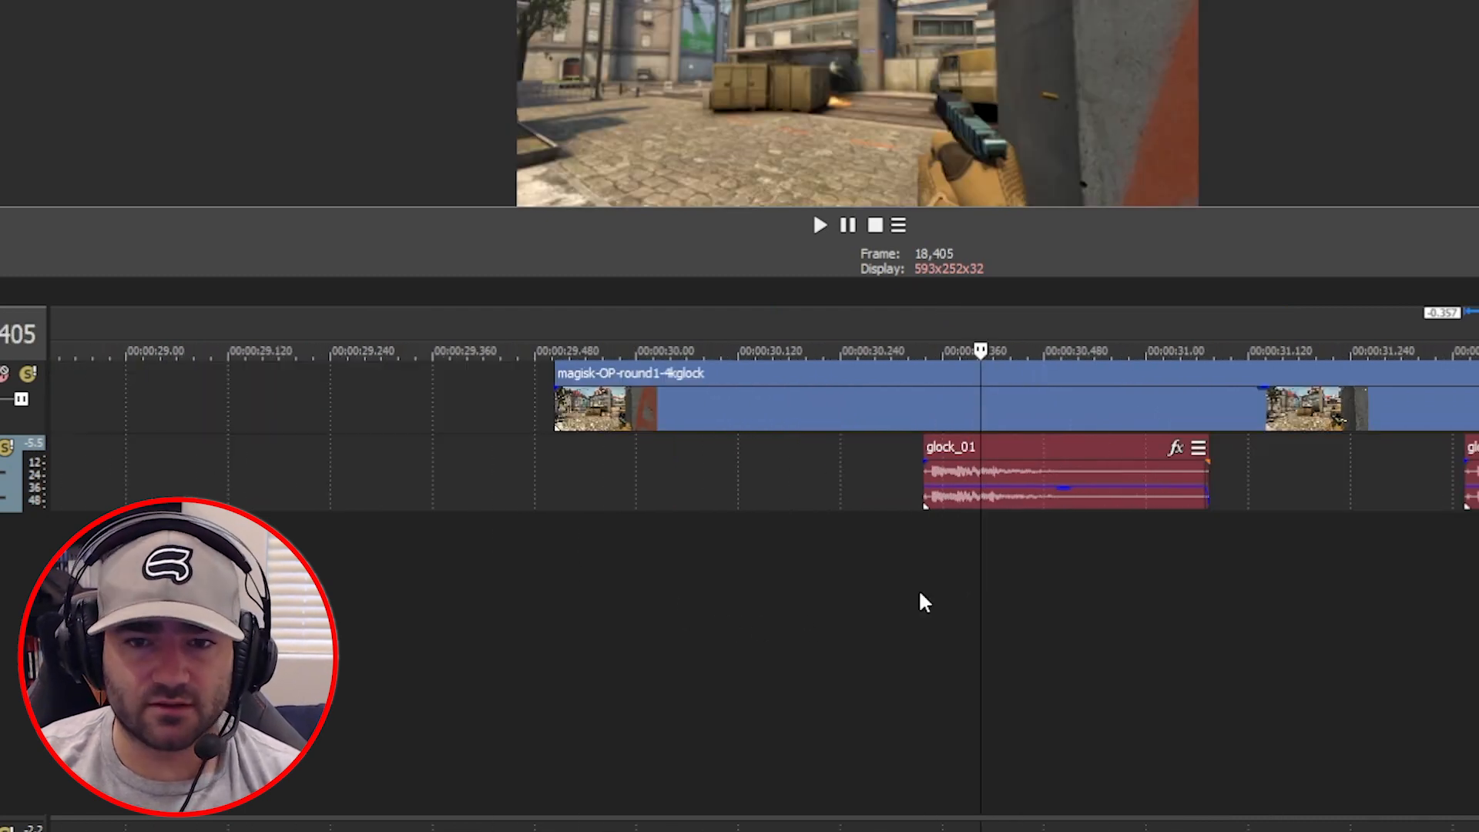
left_click(1071, 604)
scroll(1056, 594, "down", 3)
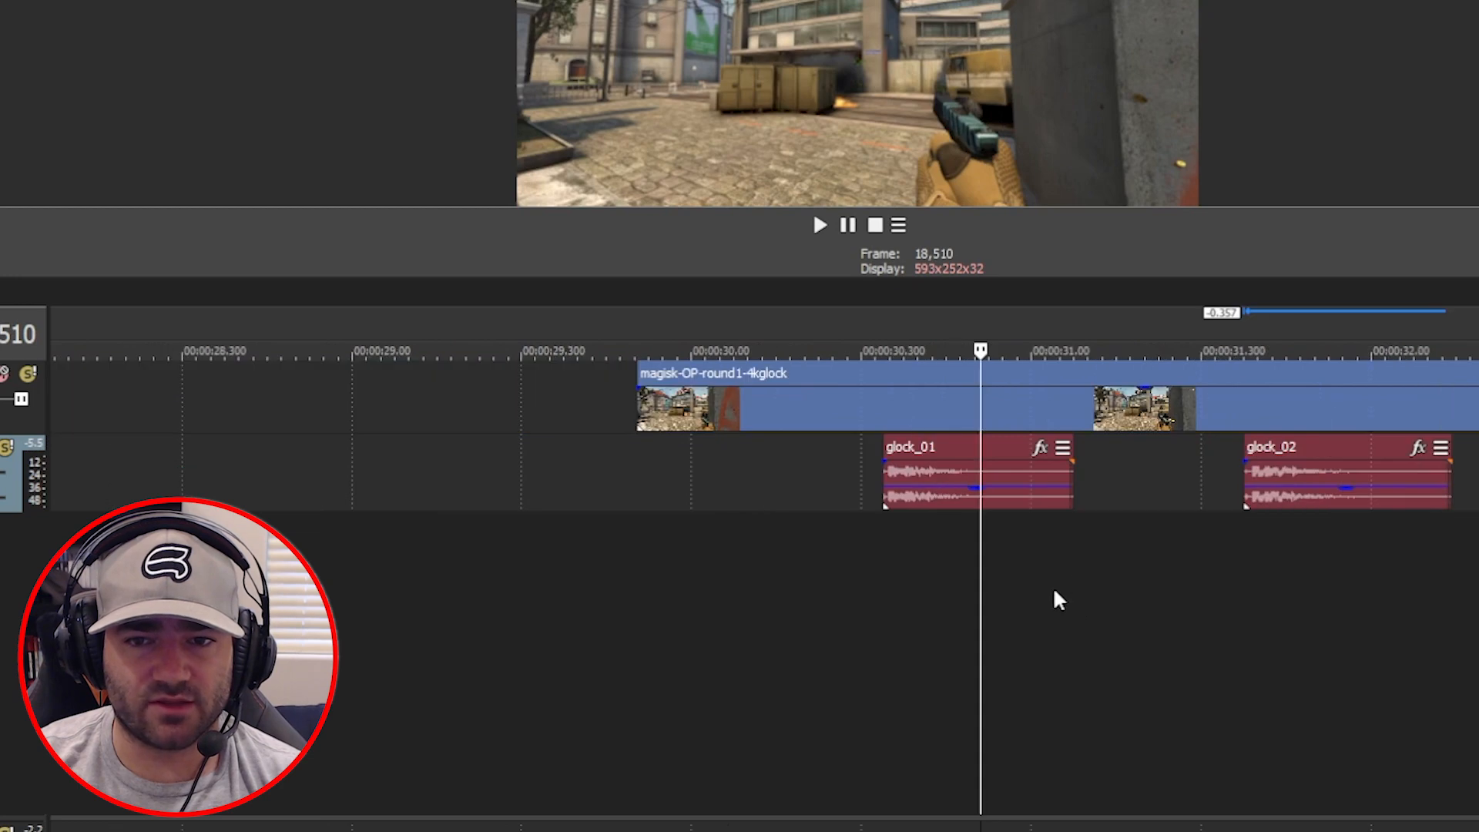
scroll(1055, 590, "up", 3)
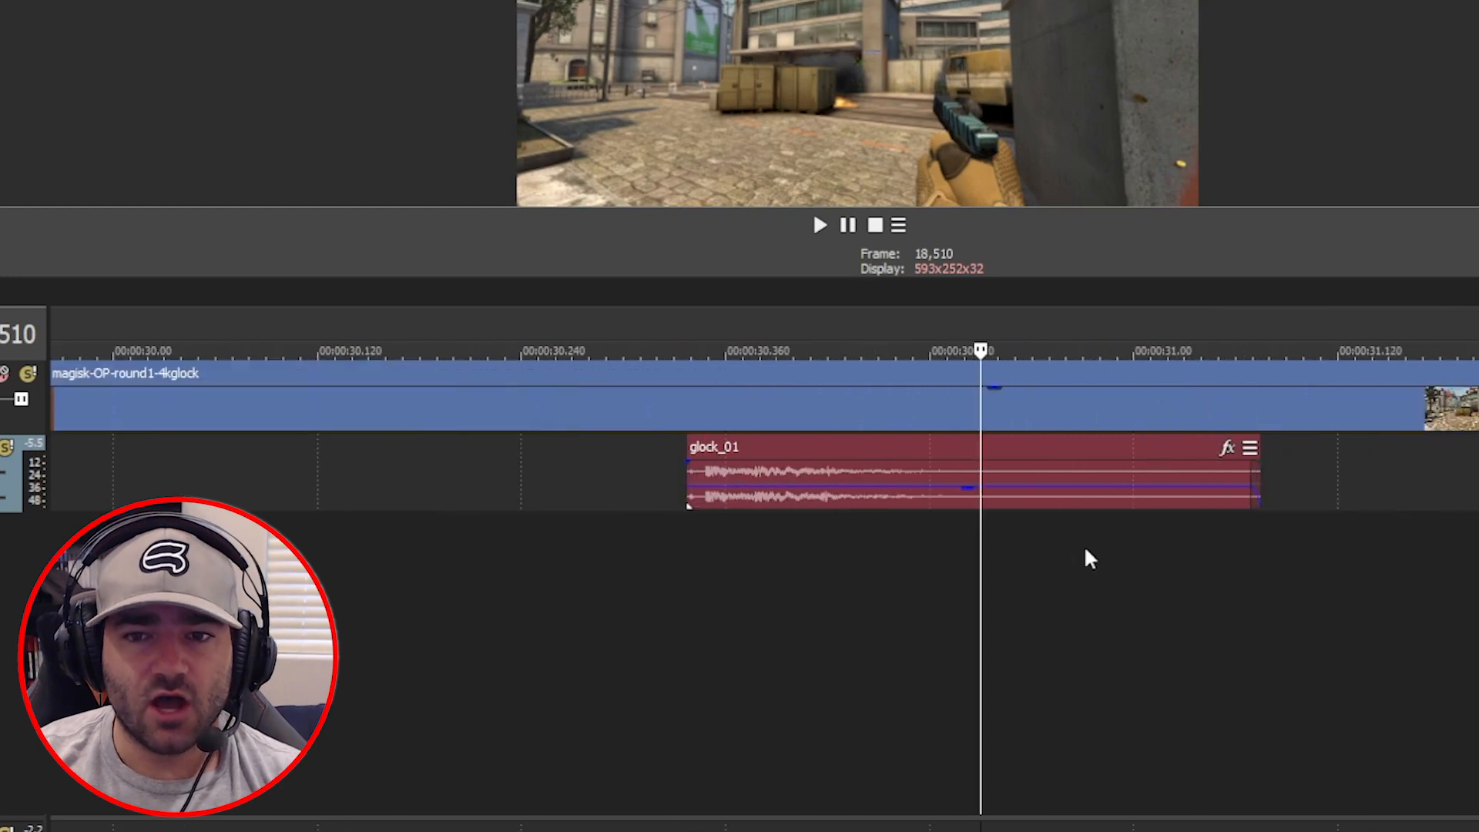
Add the Graphic EQ effect to the glock_01 audio event
left_click(1228, 449)
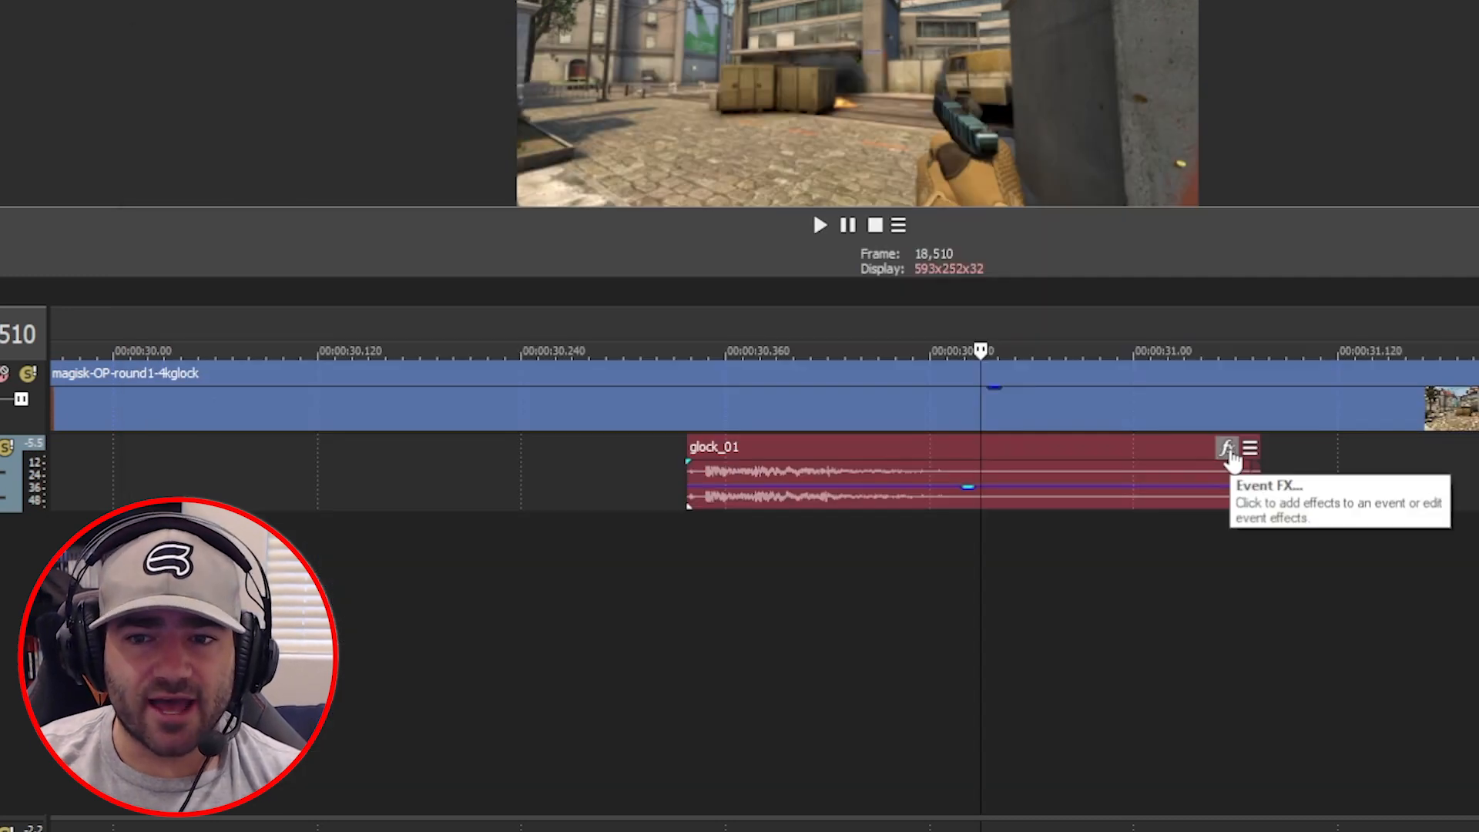
left_click(1230, 451)
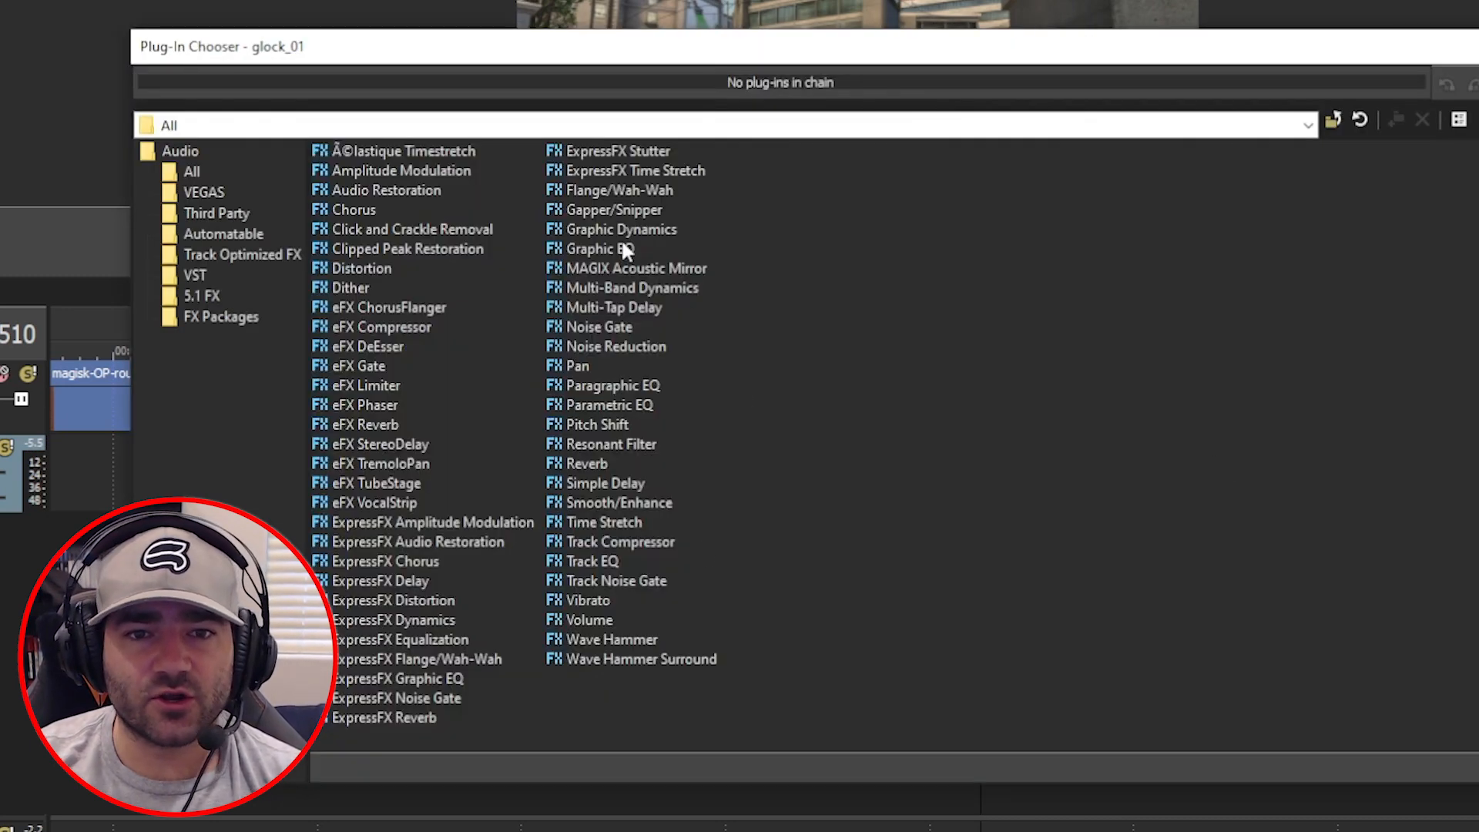
double_click(614, 247)
key("Return")
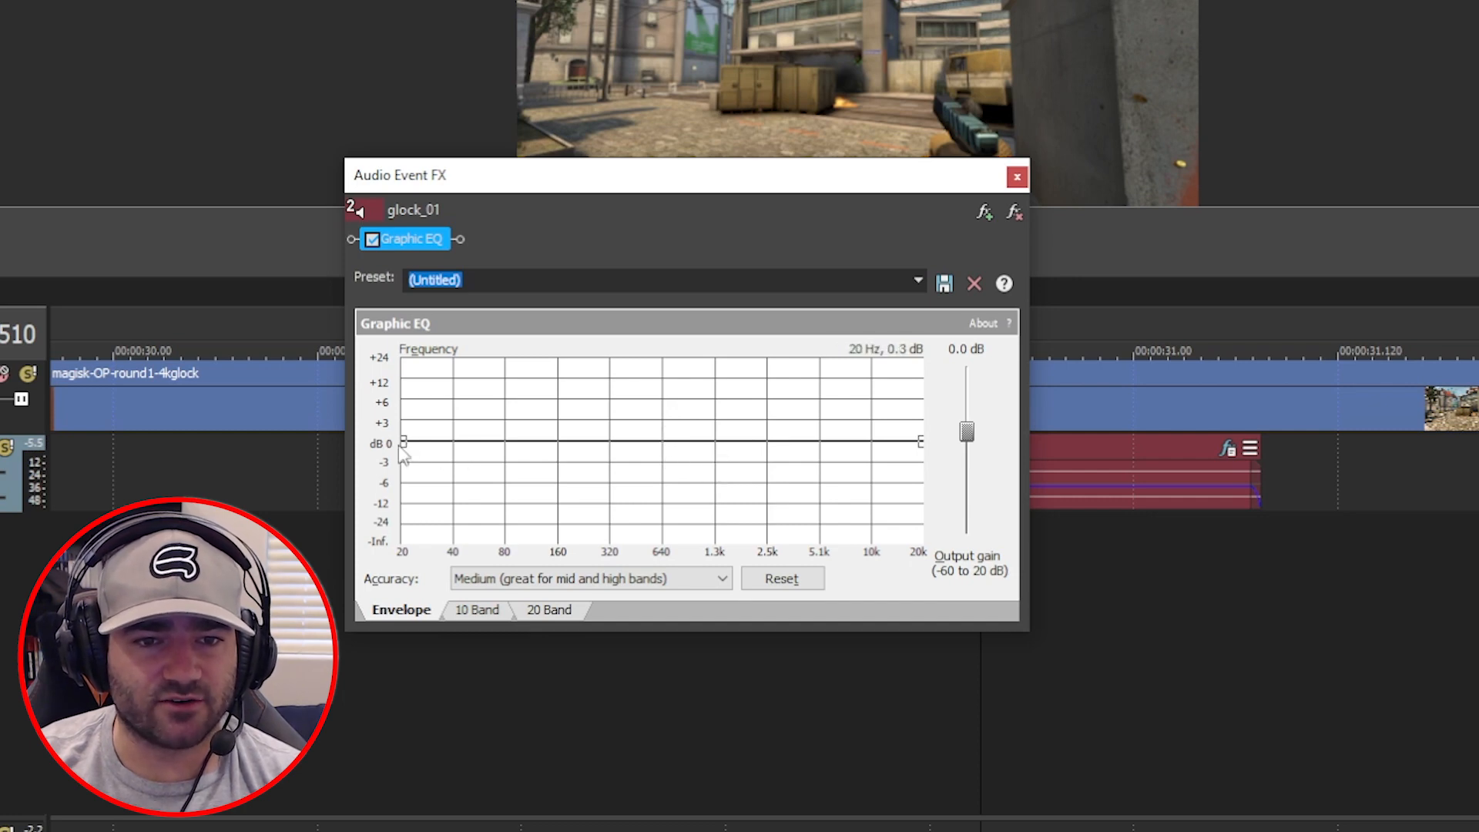
Boost glock_01's 20 Hz end by about 6 dB and its 20 kHz end by about 3.5 dB, holding 320 Hz and 1.3 kHz at 0 dB
left_click(612, 447)
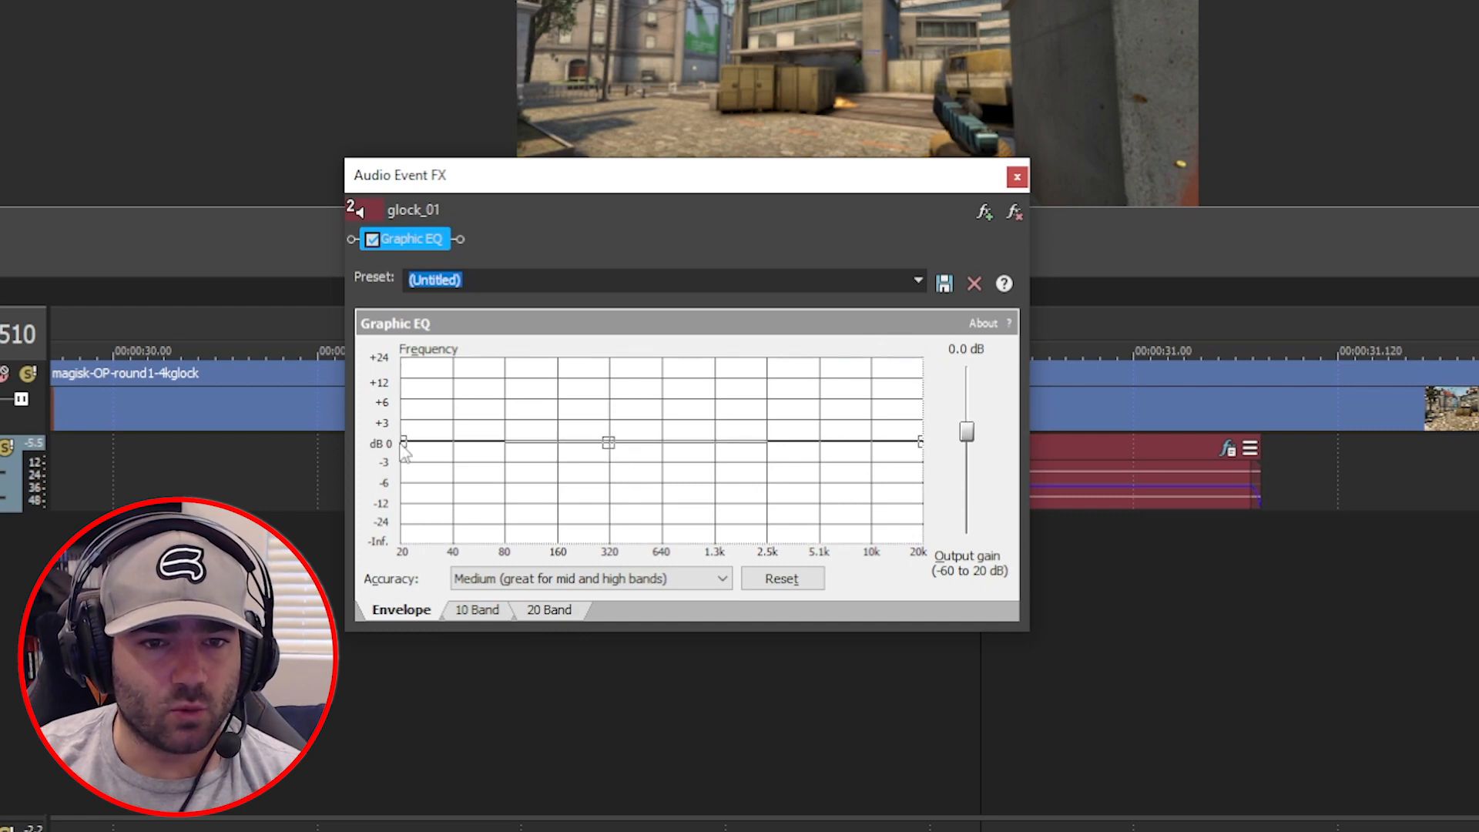
left_click_drag(406, 451, 408, 406)
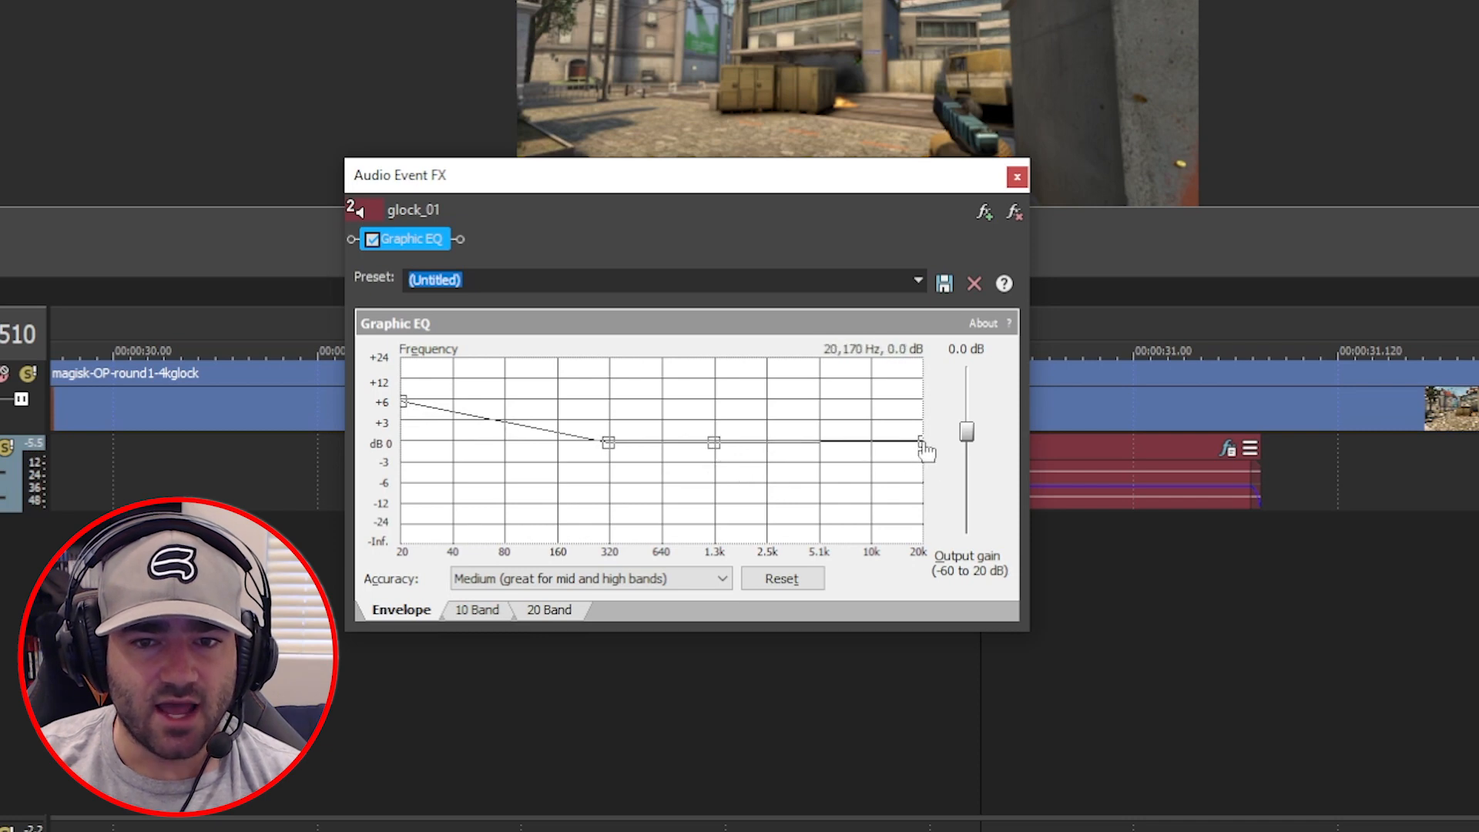
left_click_drag(926, 442, 943, 426)
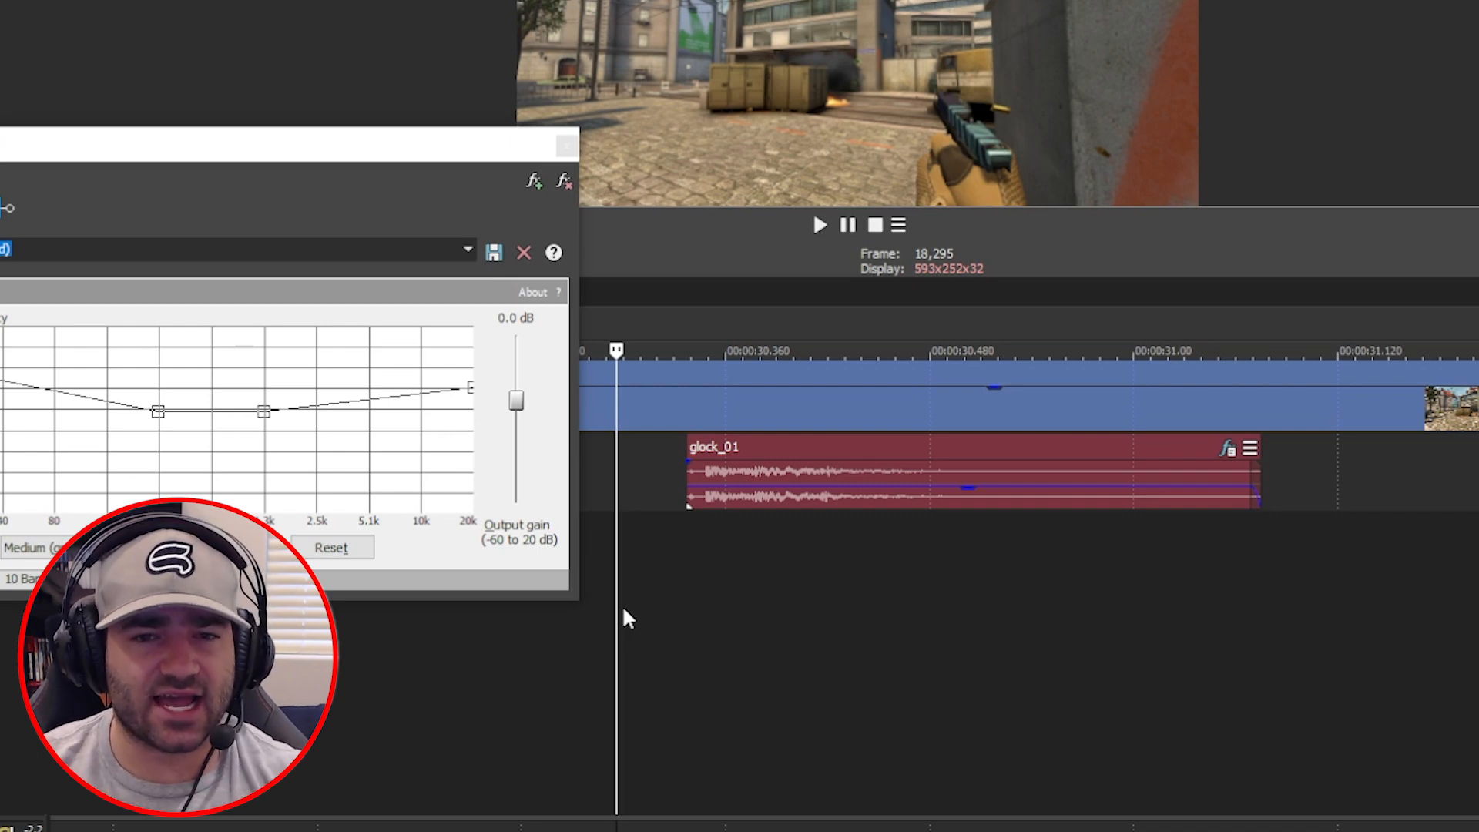
left_click(719, 588)
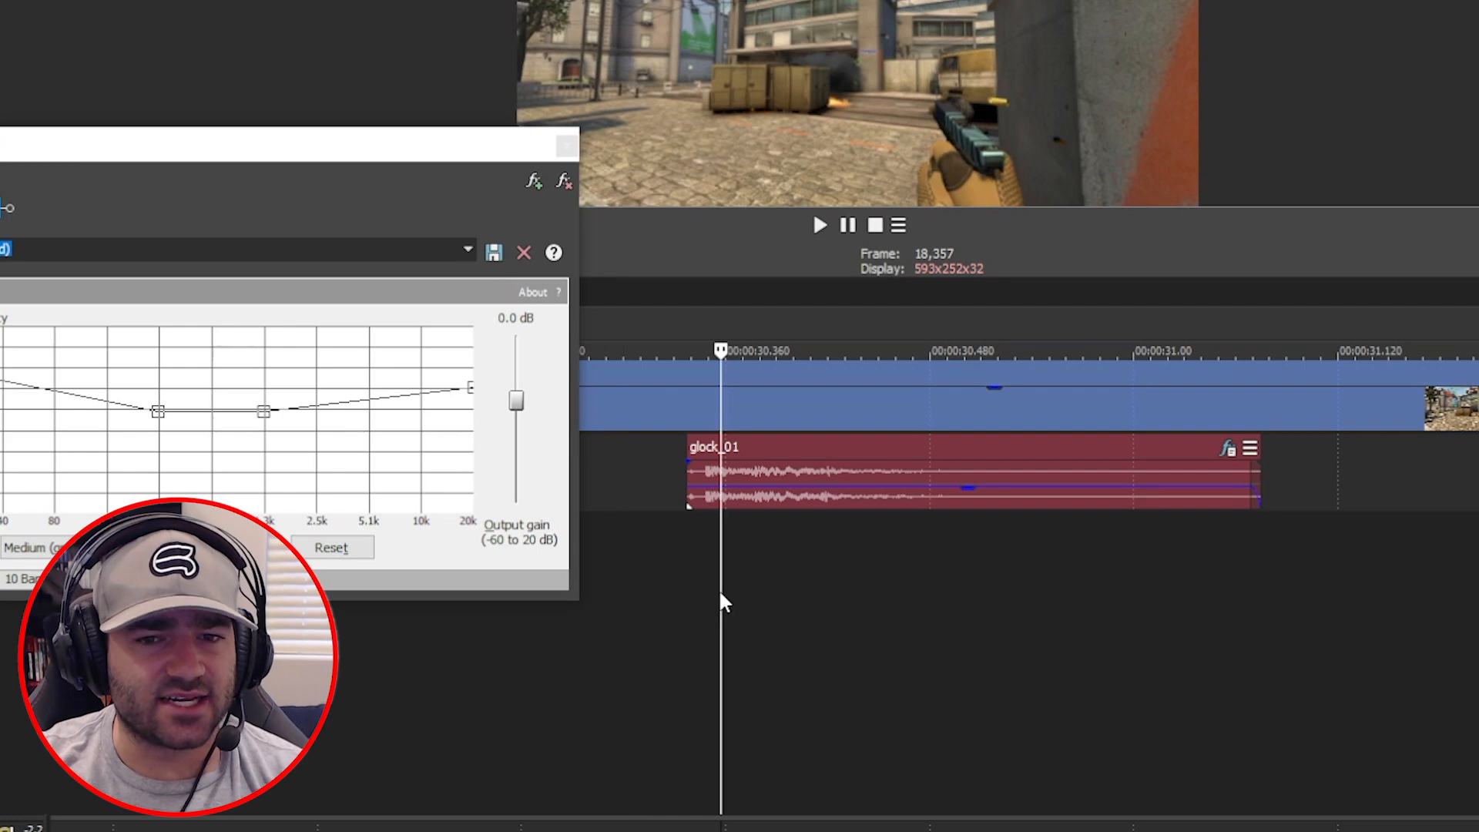
scroll(719, 590, "up", 1)
scroll(693, 594, "down", 2)
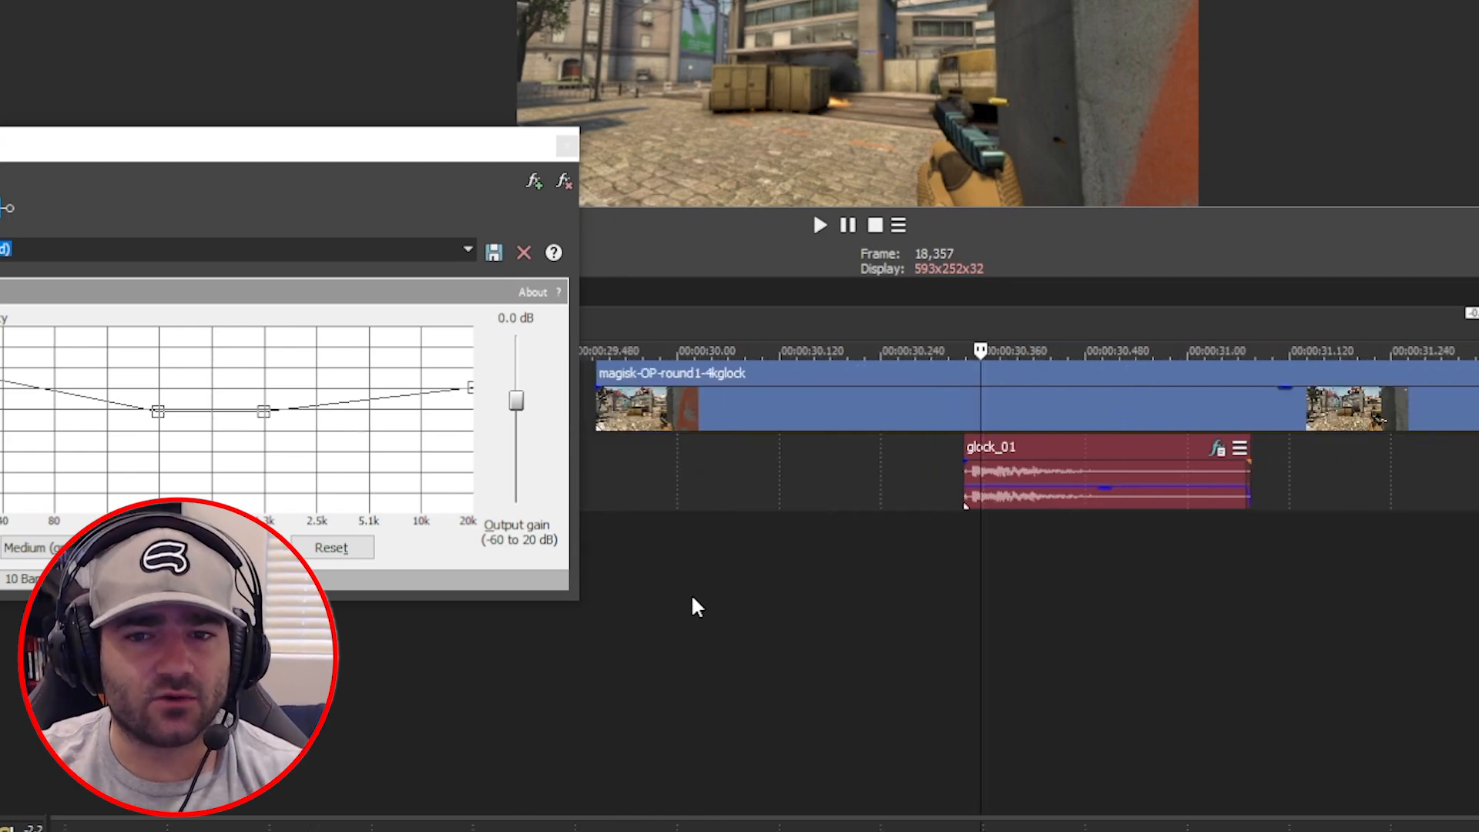
left_click(568, 148)
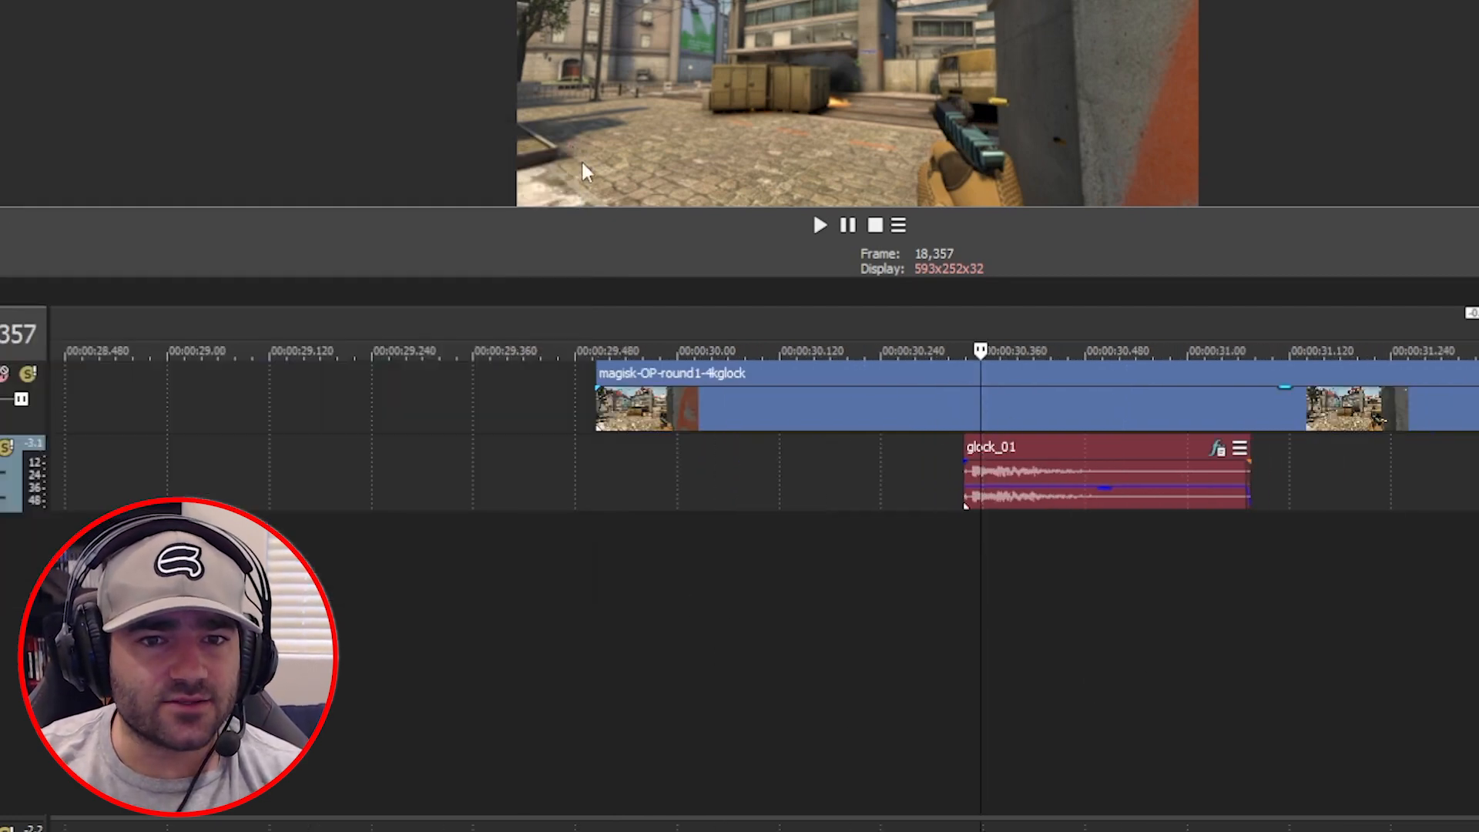
Copy glock_01's event attributes onto glock_02 and check the Graphic EQ curve applied to glock_02
left_click(1143, 456)
right_click(1137, 459)
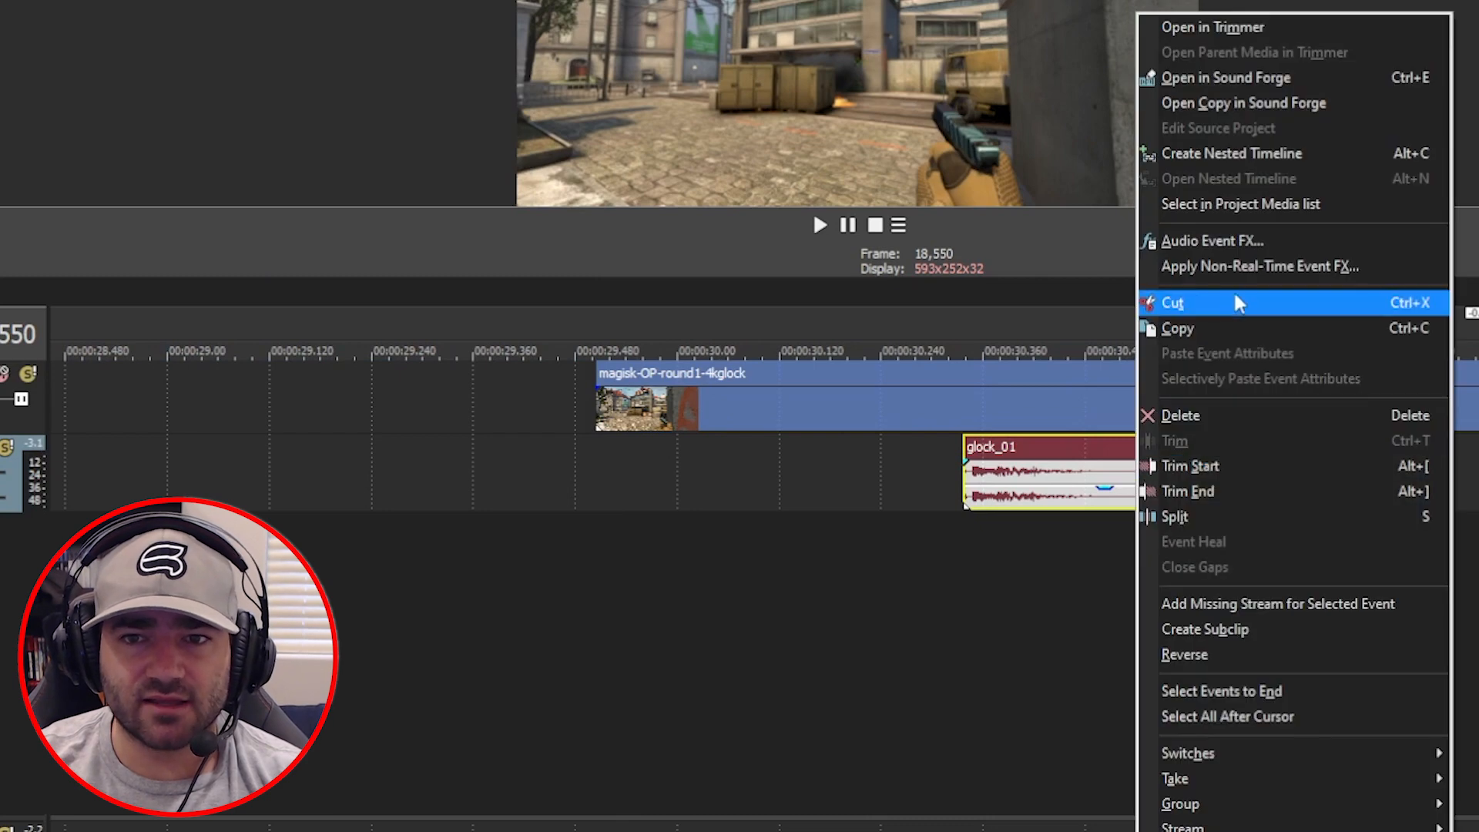
left_click(1212, 327)
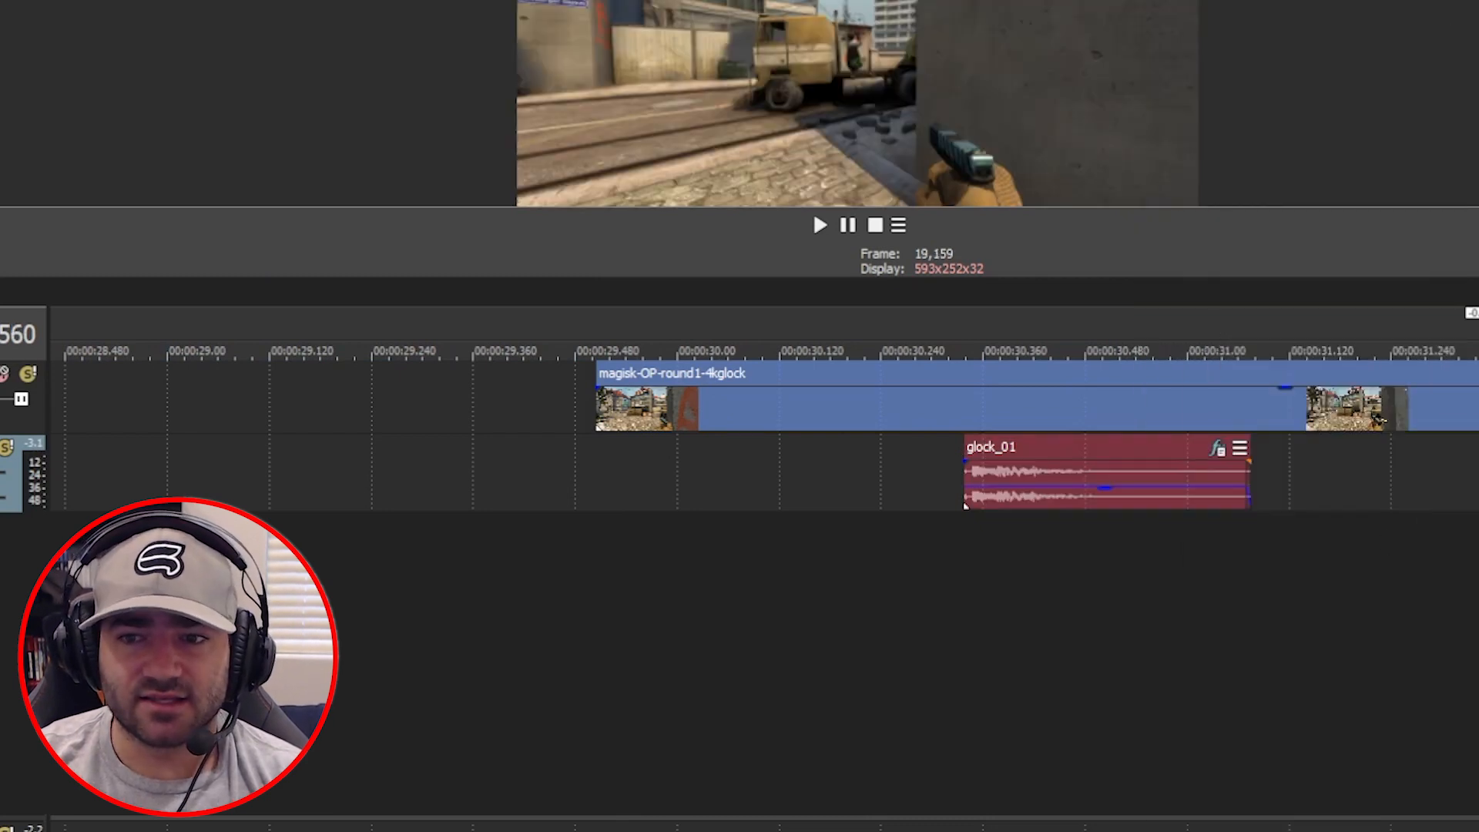
key("ctrl+v")
right_click(1017, 449)
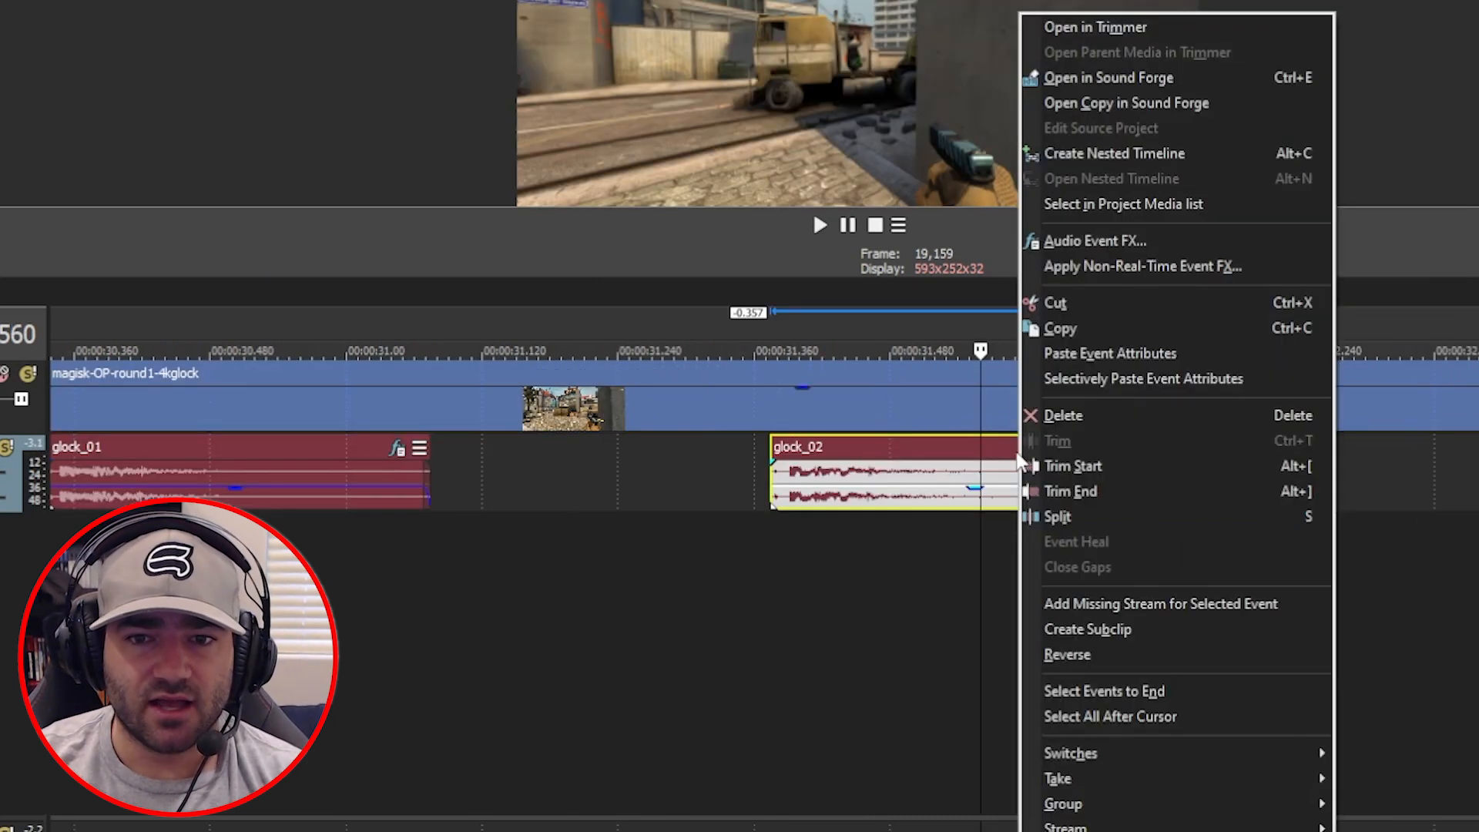
left_click(1120, 353)
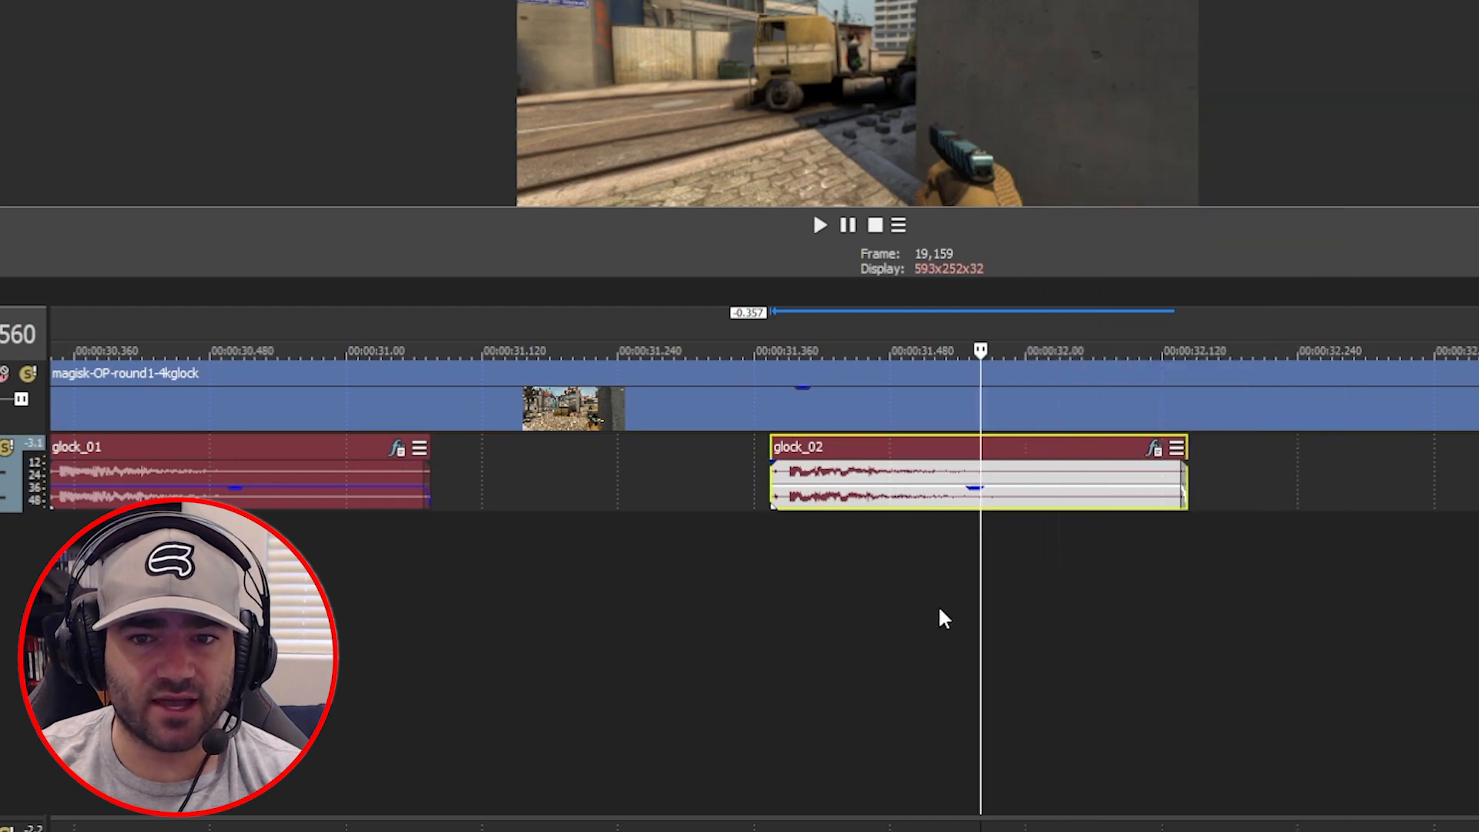
left_click(1153, 448)
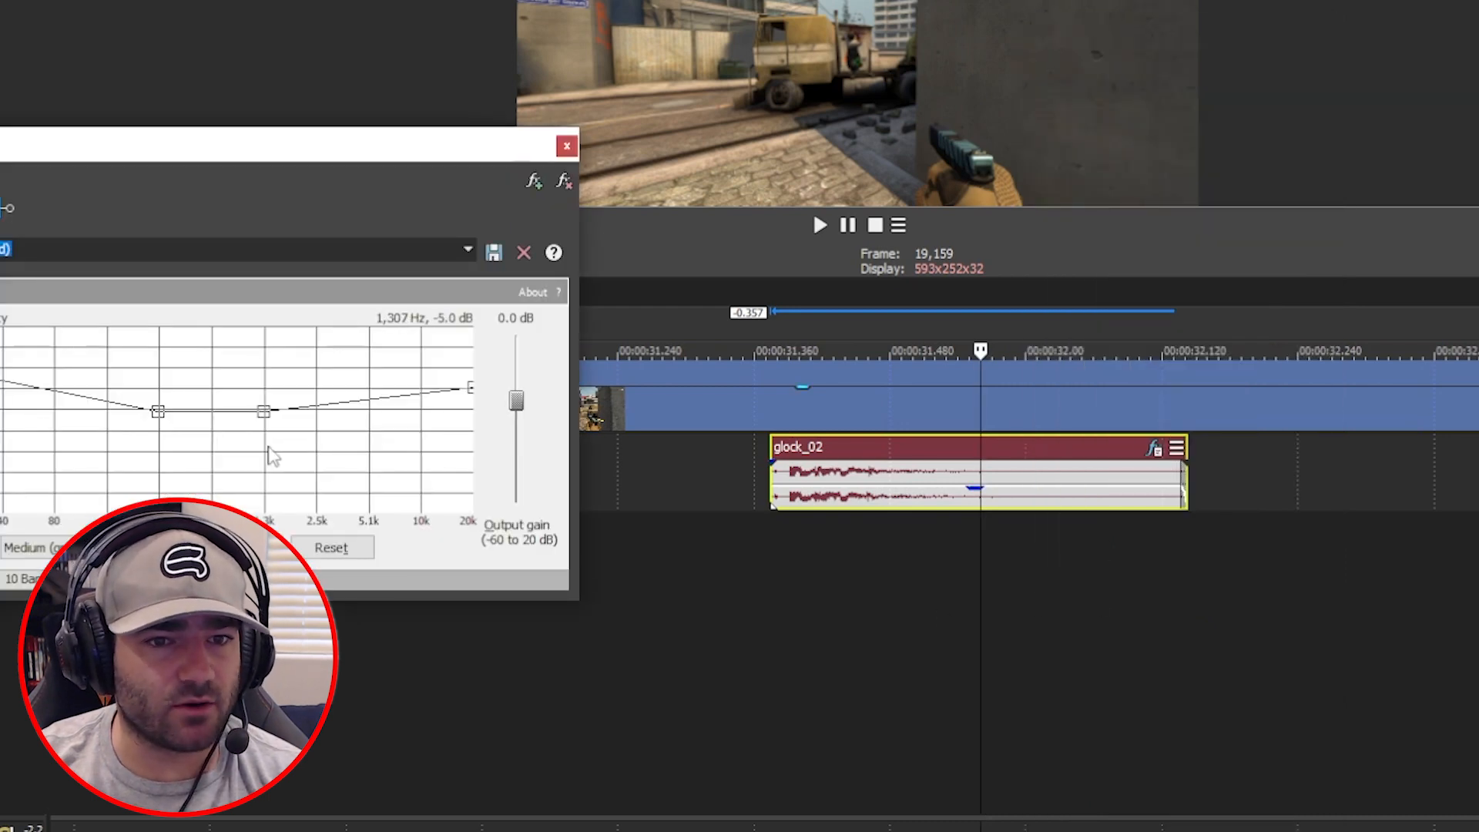
left_click(567, 146)
Move glock_01 earlier to about 00:00:29.520, just after the start of the magisk-OP-round1-4kglock clip
scroll(798, 643, "down", 5)
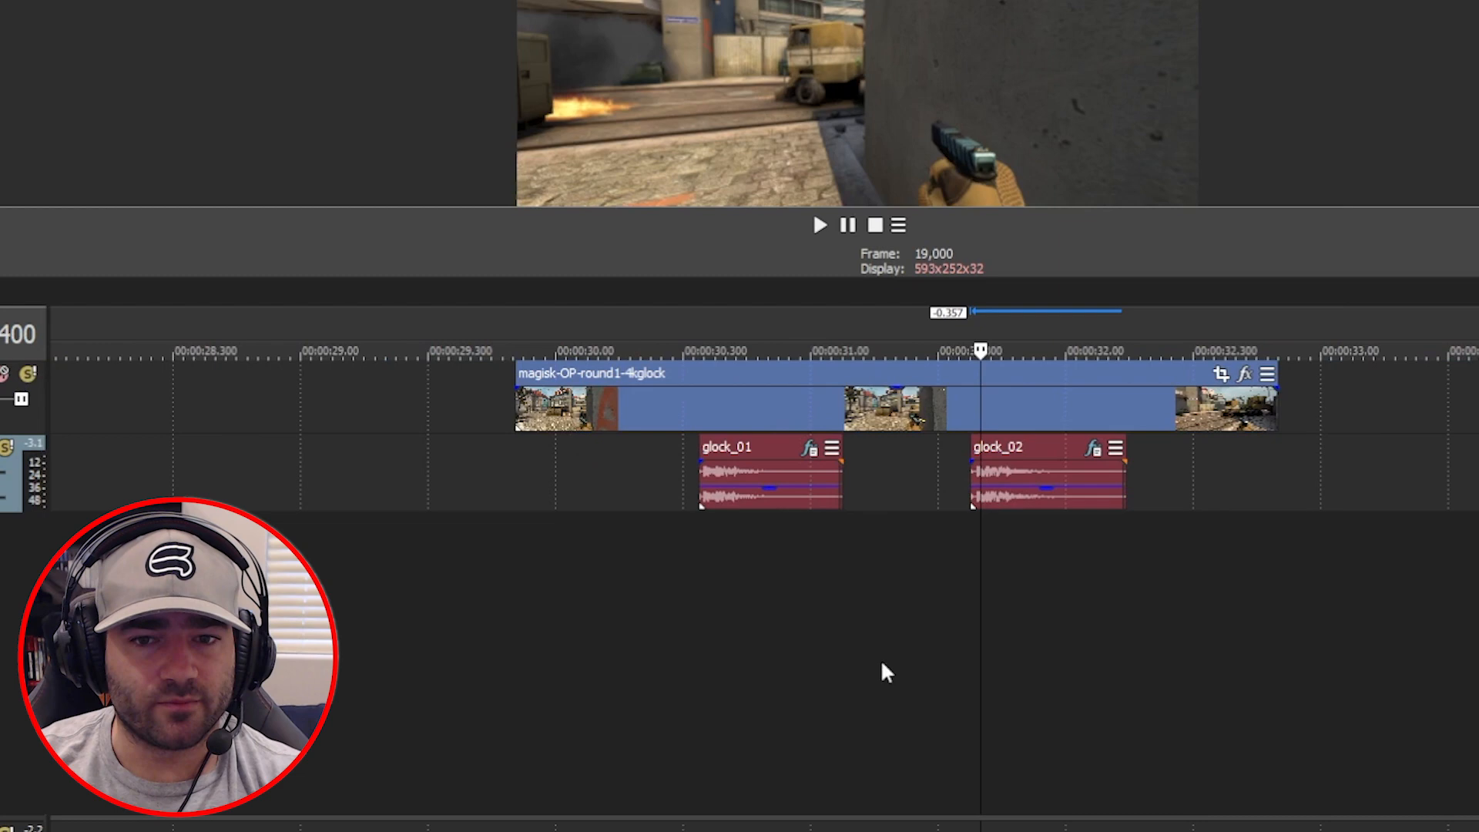
left_click(678, 628)
scroll(678, 627, "up", 4)
scroll(812, 627, "down", 2)
left_click_drag(1050, 493, 695, 489)
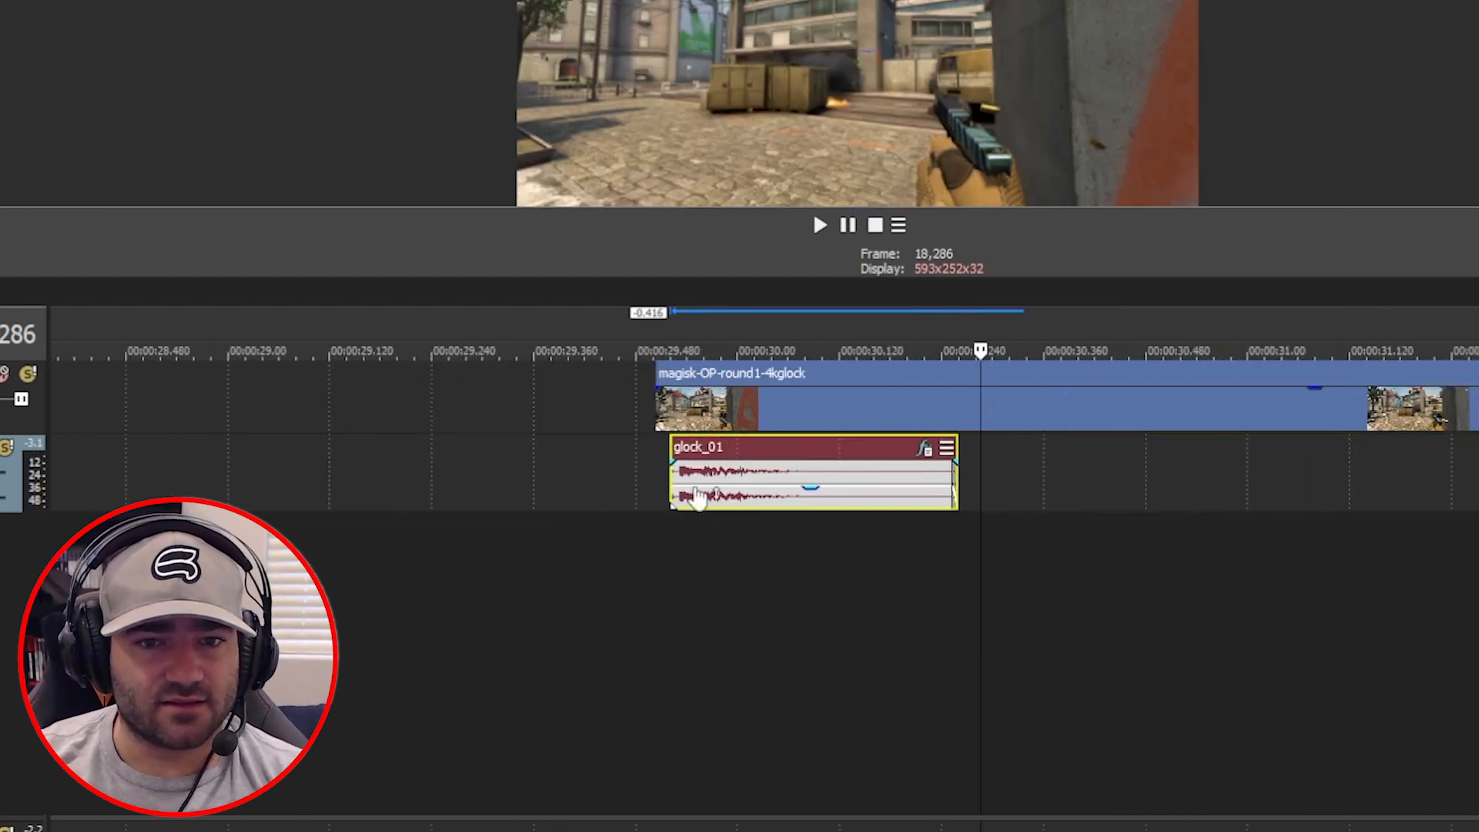
Trim the silent lead-in from the start of glock_01, up to about 00:00:29.531
left_click(681, 586)
scroll(1025, 638, "up", 6)
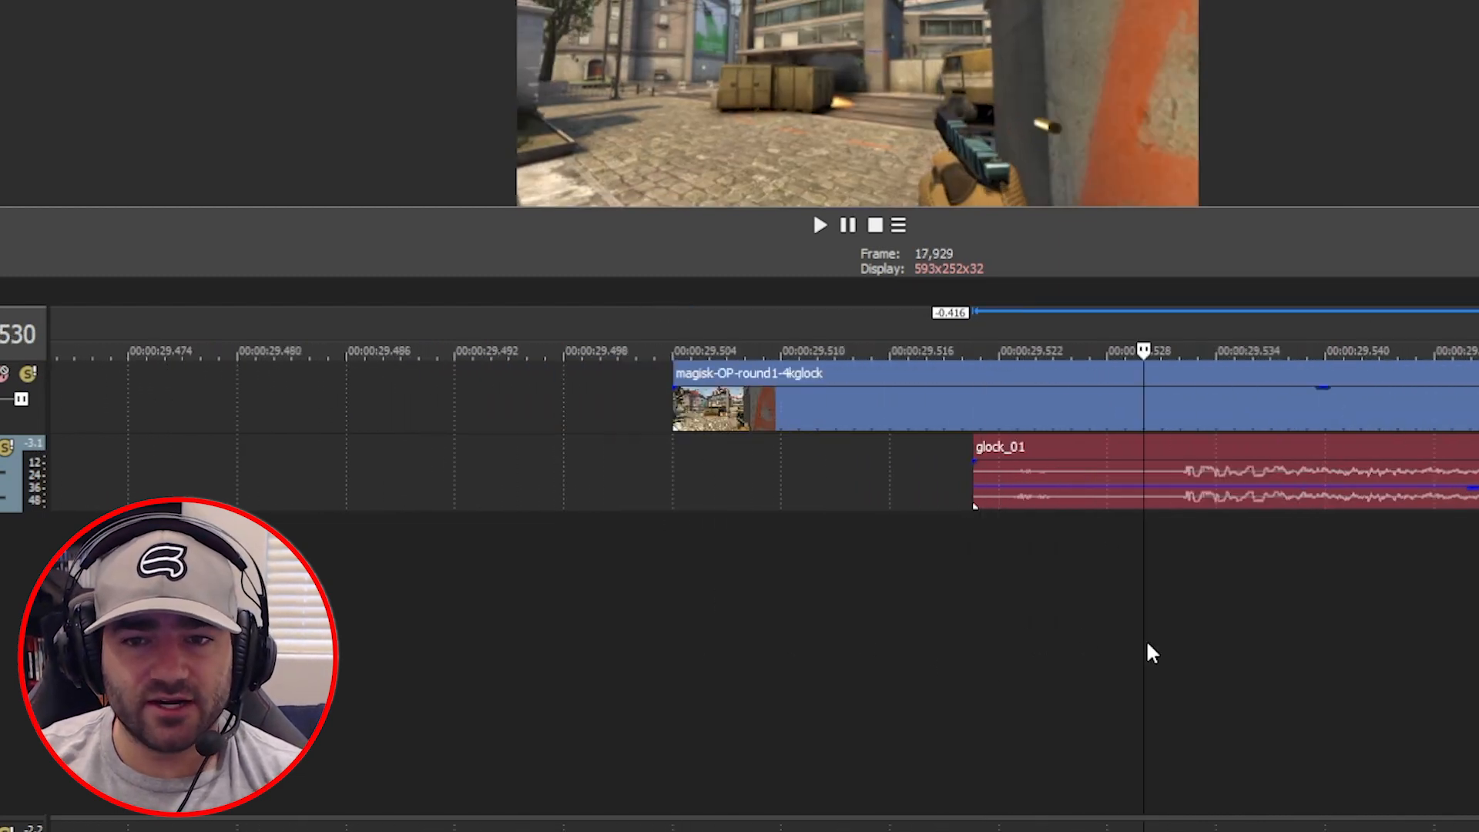
scroll(1148, 652, "up", 2)
left_click(1052, 616)
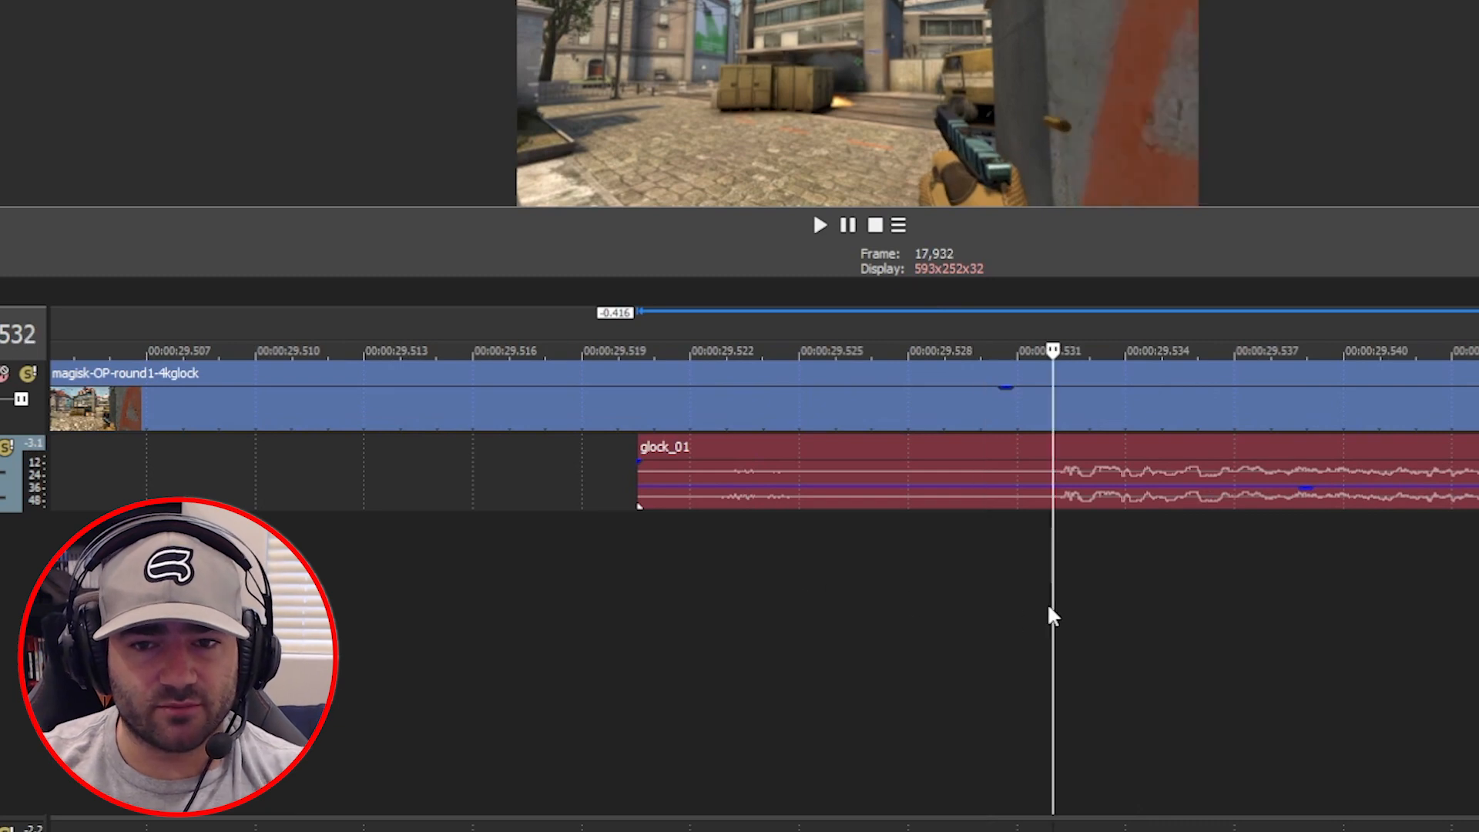
key("Right")
key("Left")
key("Left")
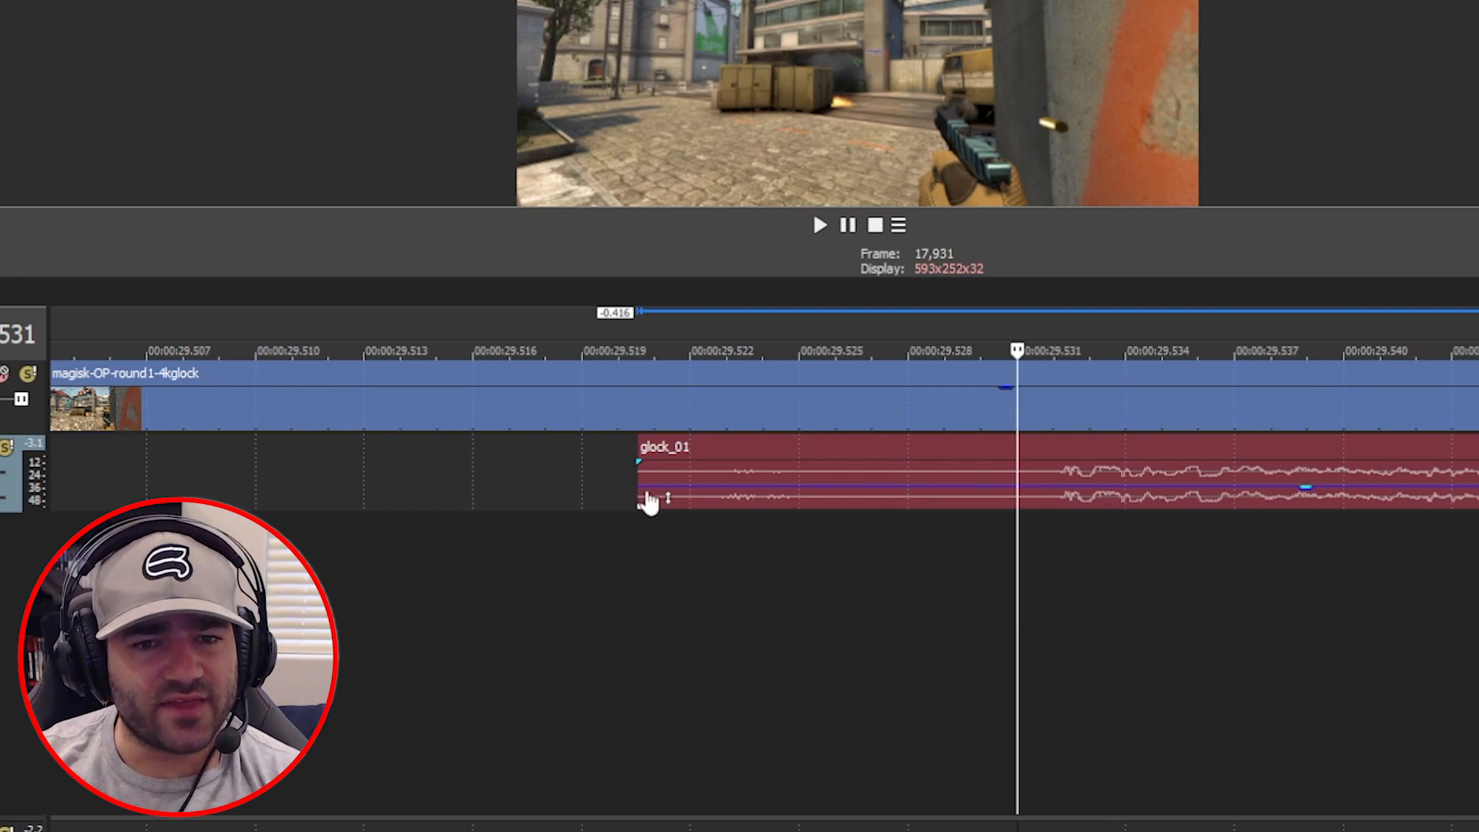
left_click_drag(640, 494, 1033, 501)
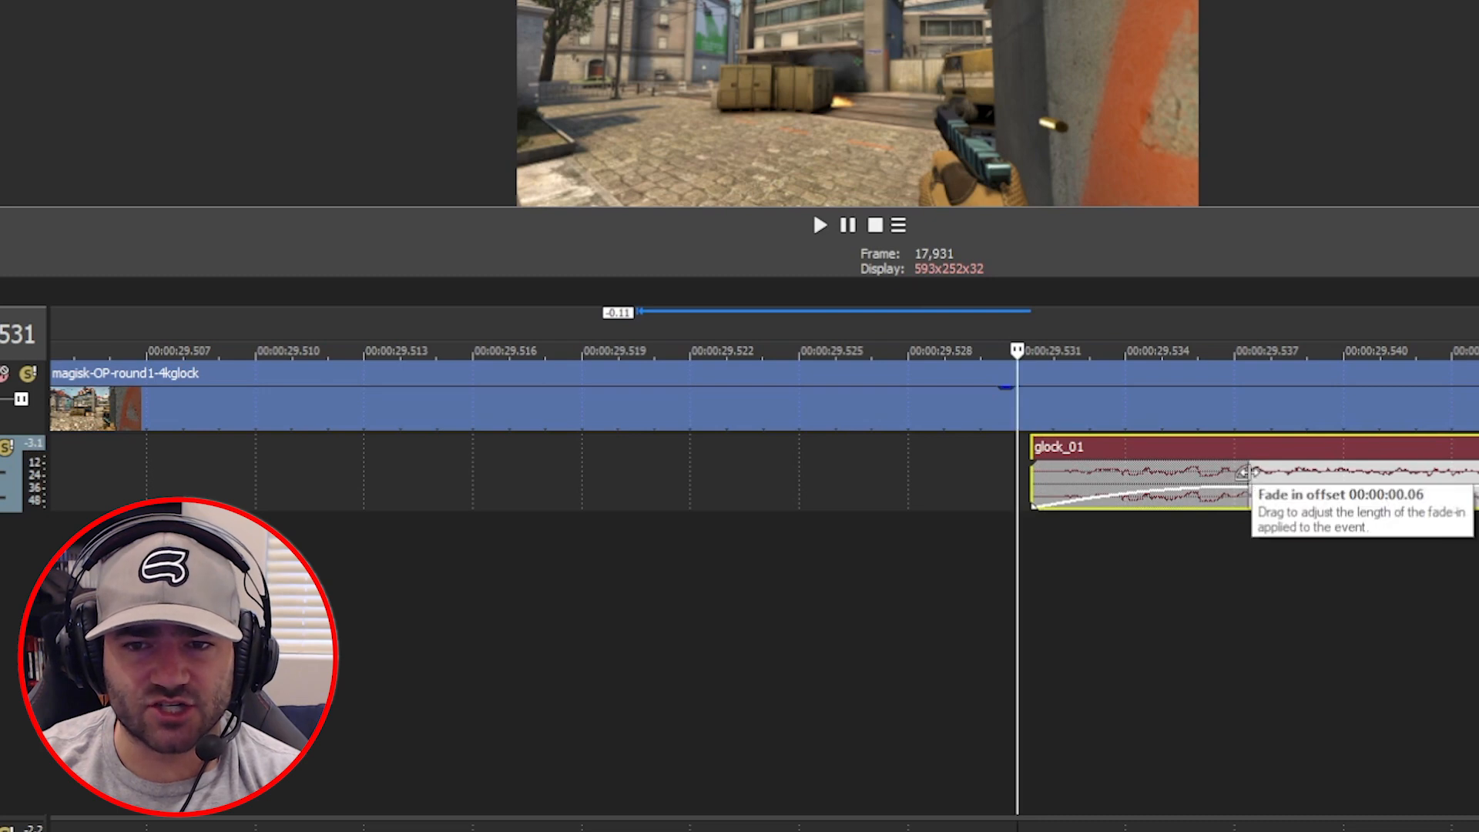
Remove the fade-in from glock_01 and tighten its start slightly closer to the beginning of the waveform
left_click_drag(1254, 492, 1043, 498)
left_click_drag(1259, 476, 1043, 475)
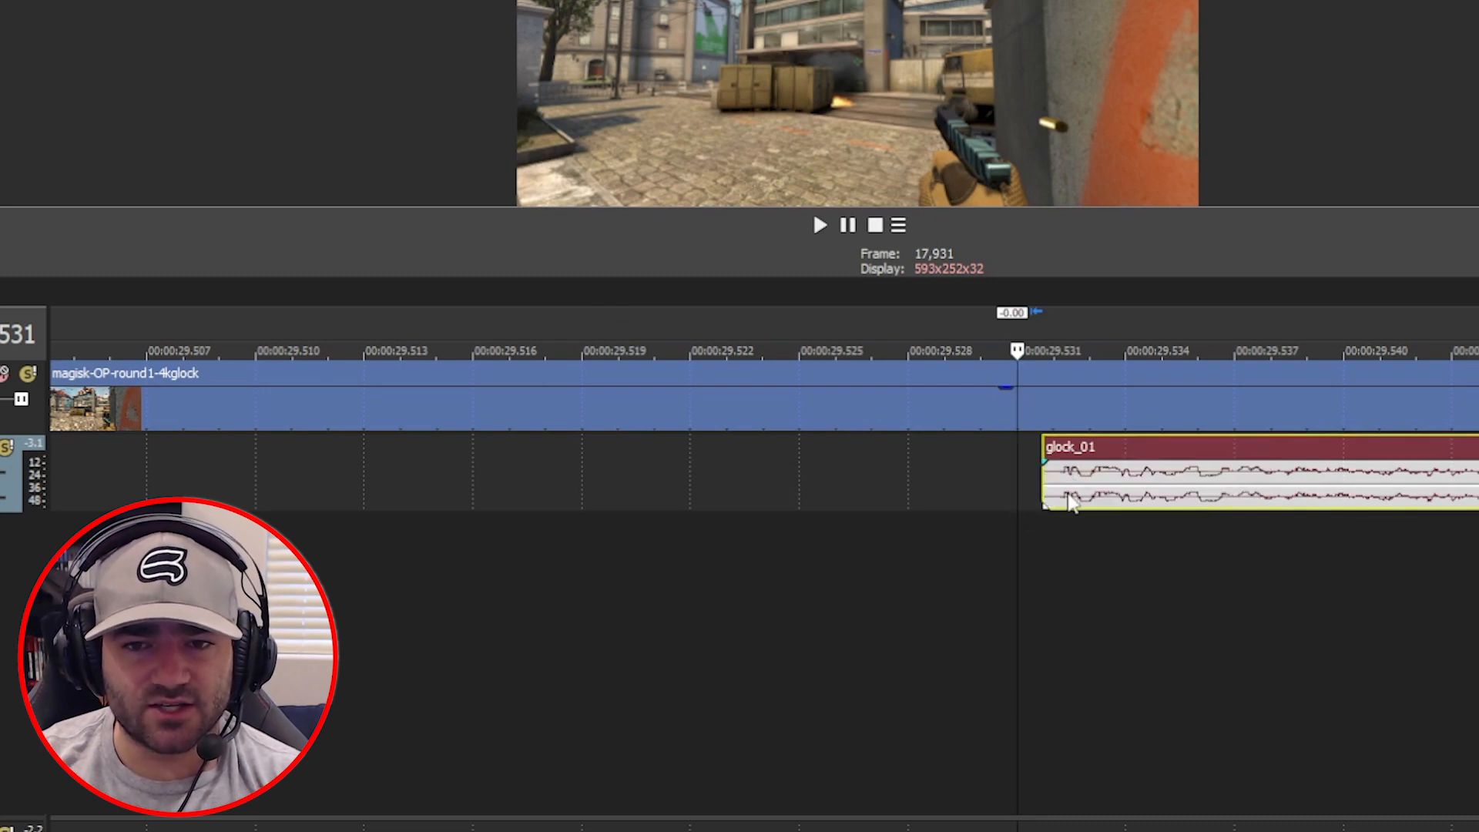
scroll(1066, 501, "up", 3)
scroll(1125, 524, "down", 6)
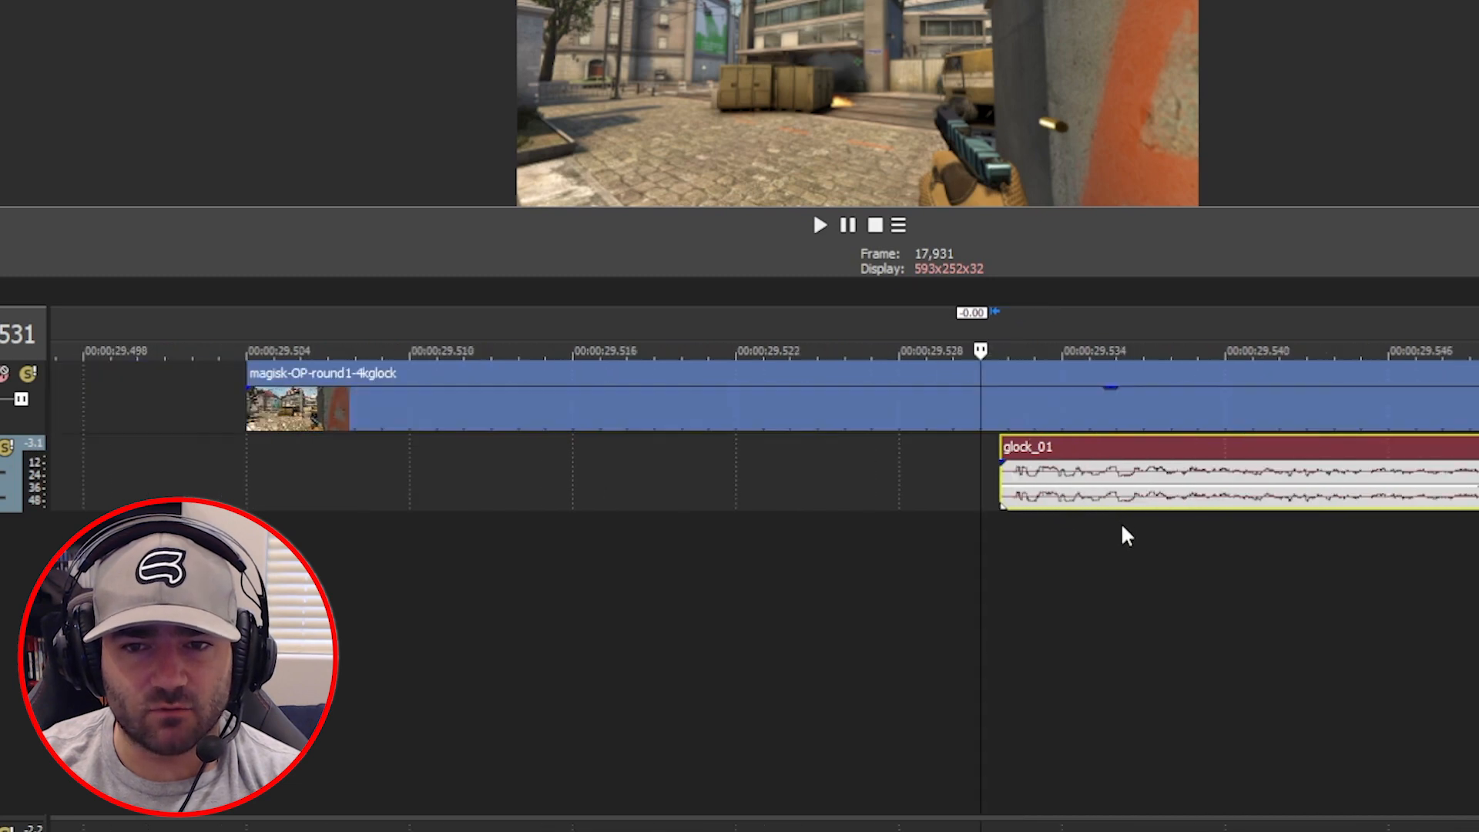
Examine the opening frames of the magisk-OP-round1-4kglock clip for the moment the first gunshot starts
left_click(838, 556)
scroll(924, 571, "down", 2)
left_click(963, 556)
scroll(965, 554, "up", 4)
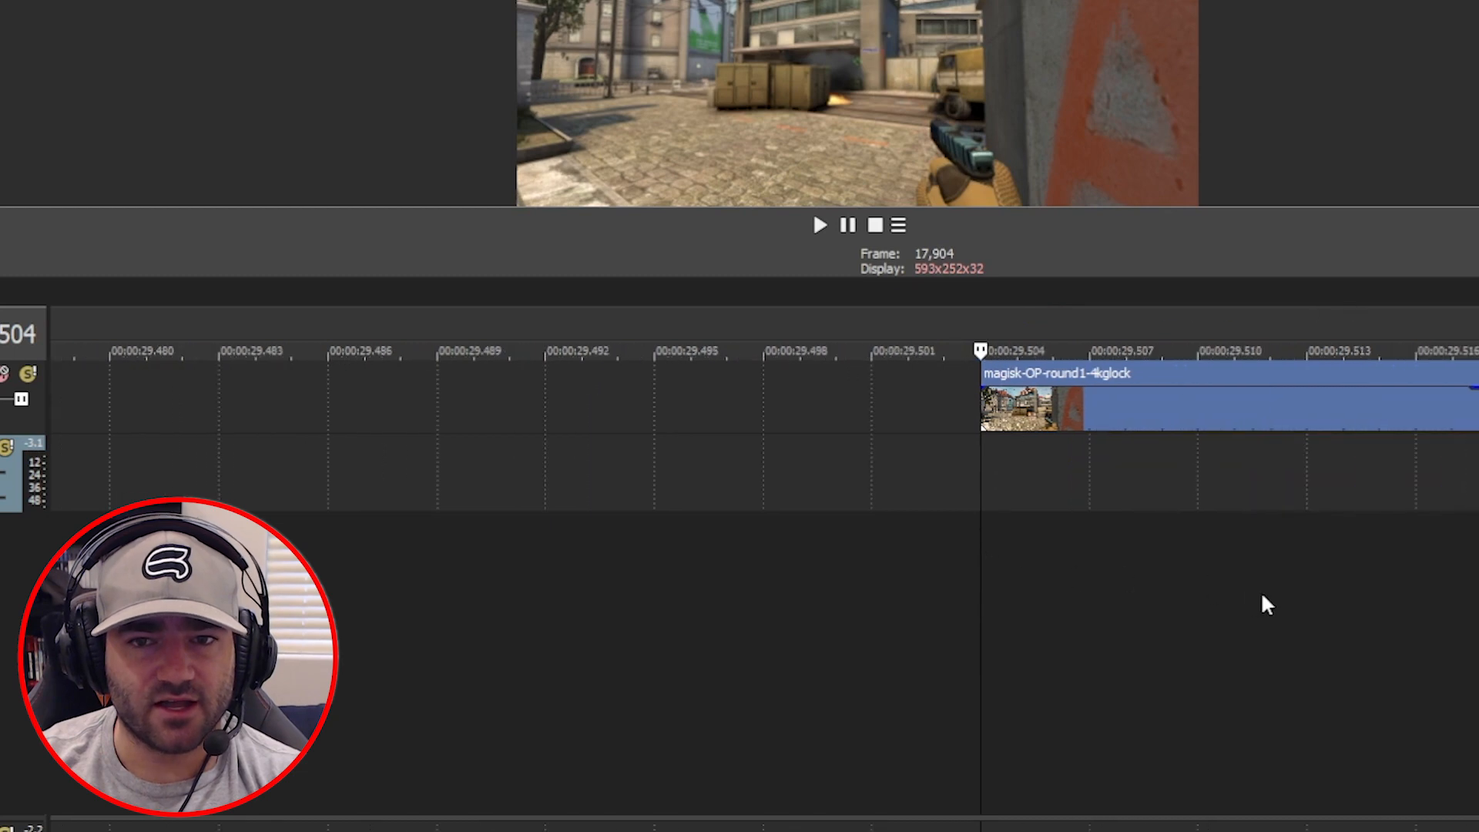
scroll(1266, 592, "down", 2)
key("Right")
key("Left")
key("Right")
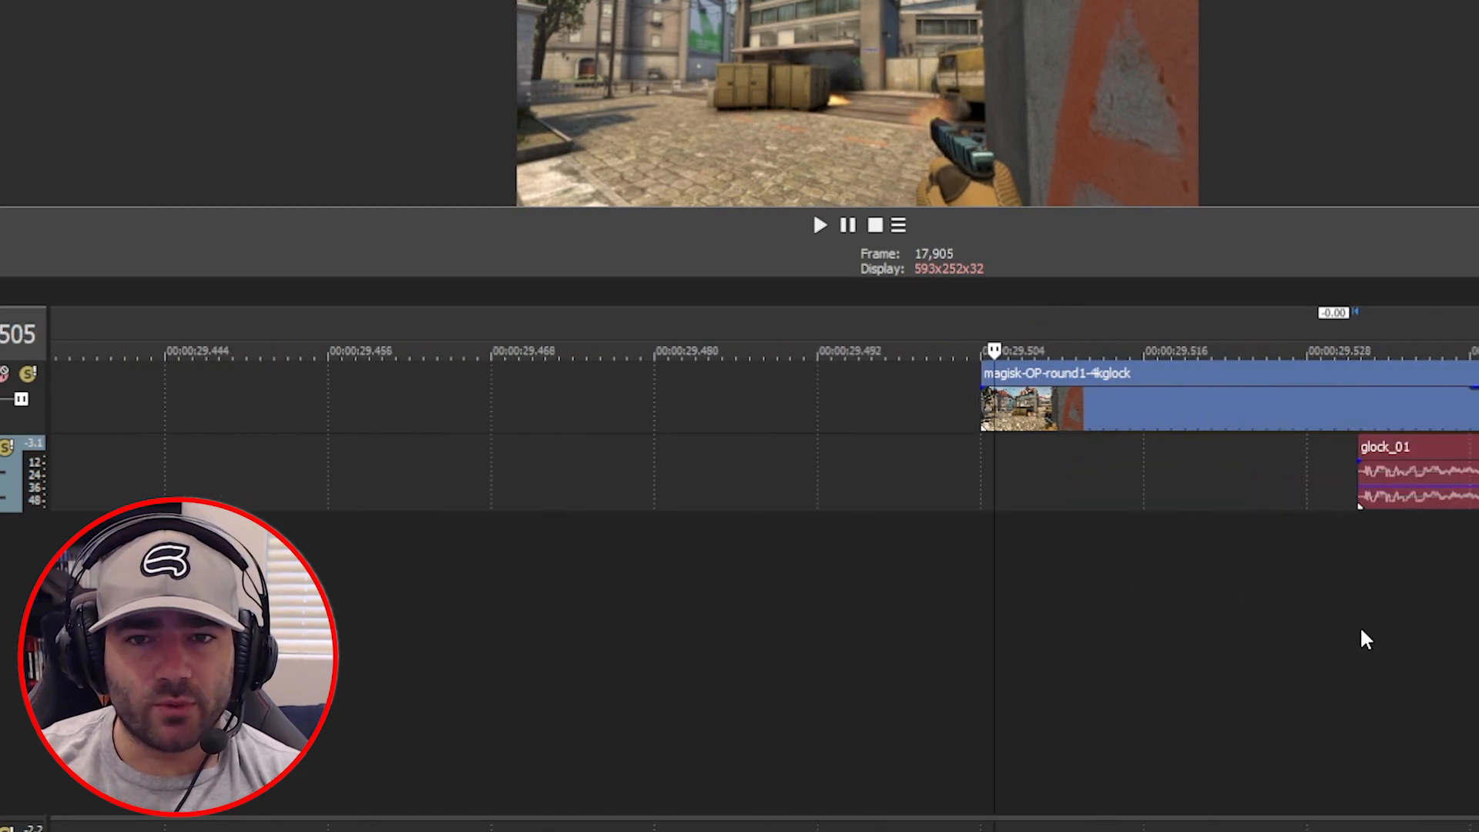
scroll(1365, 663, "down", 6)
scroll(1325, 701, "up", 6)
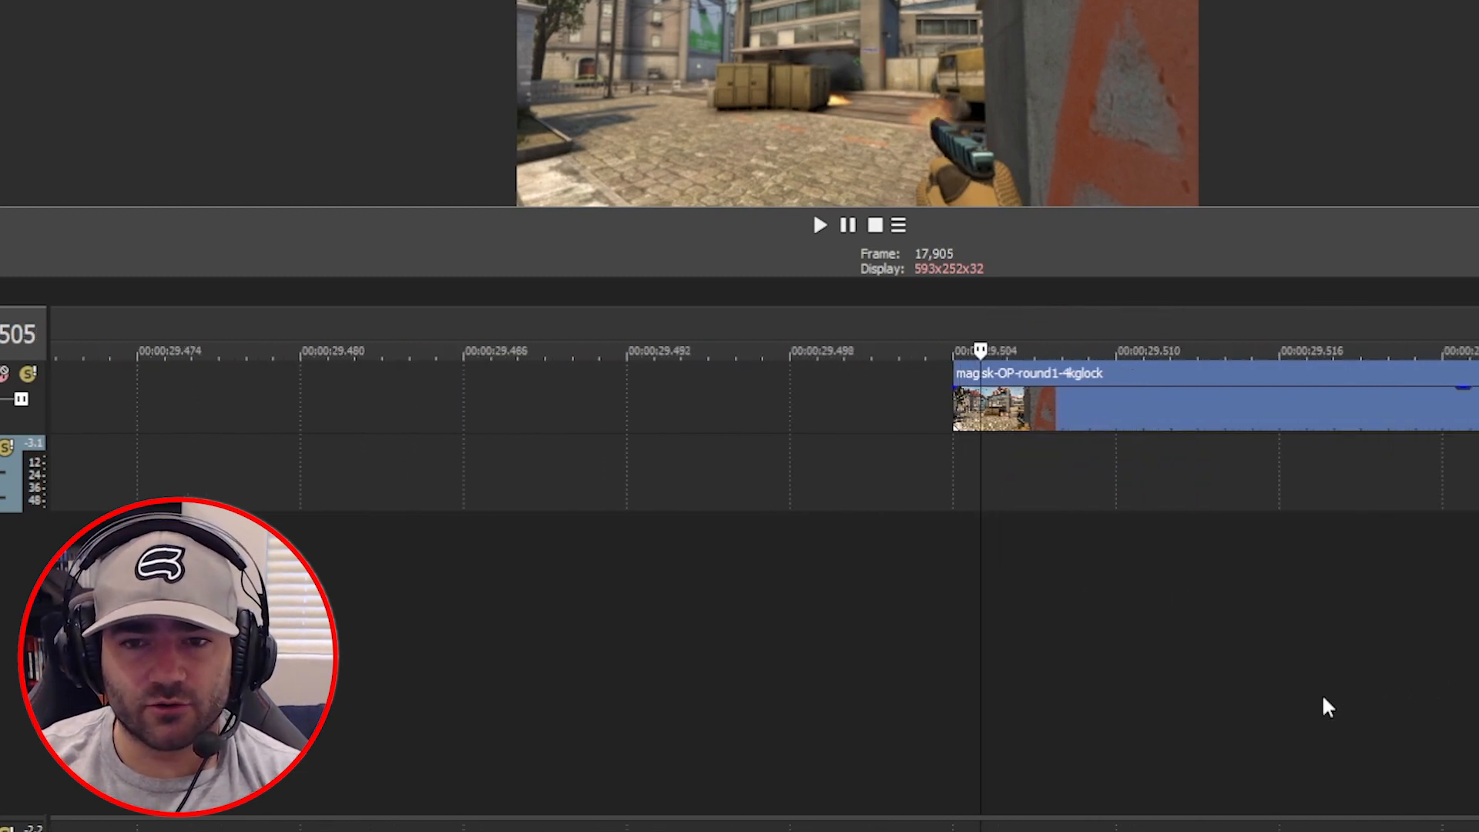
scroll(1341, 701, "down", 3)
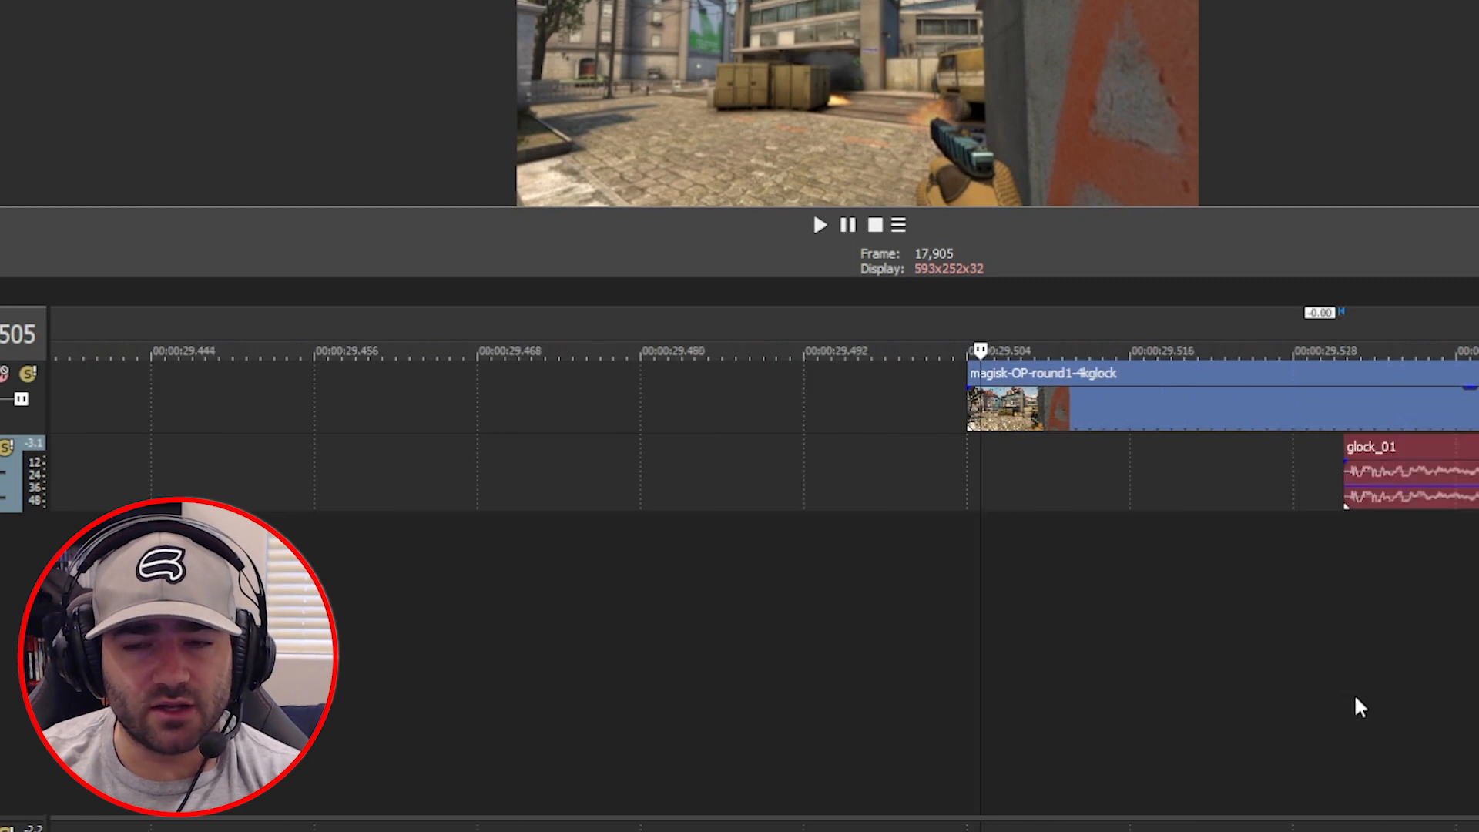
scroll(1060, 568, "up", 3)
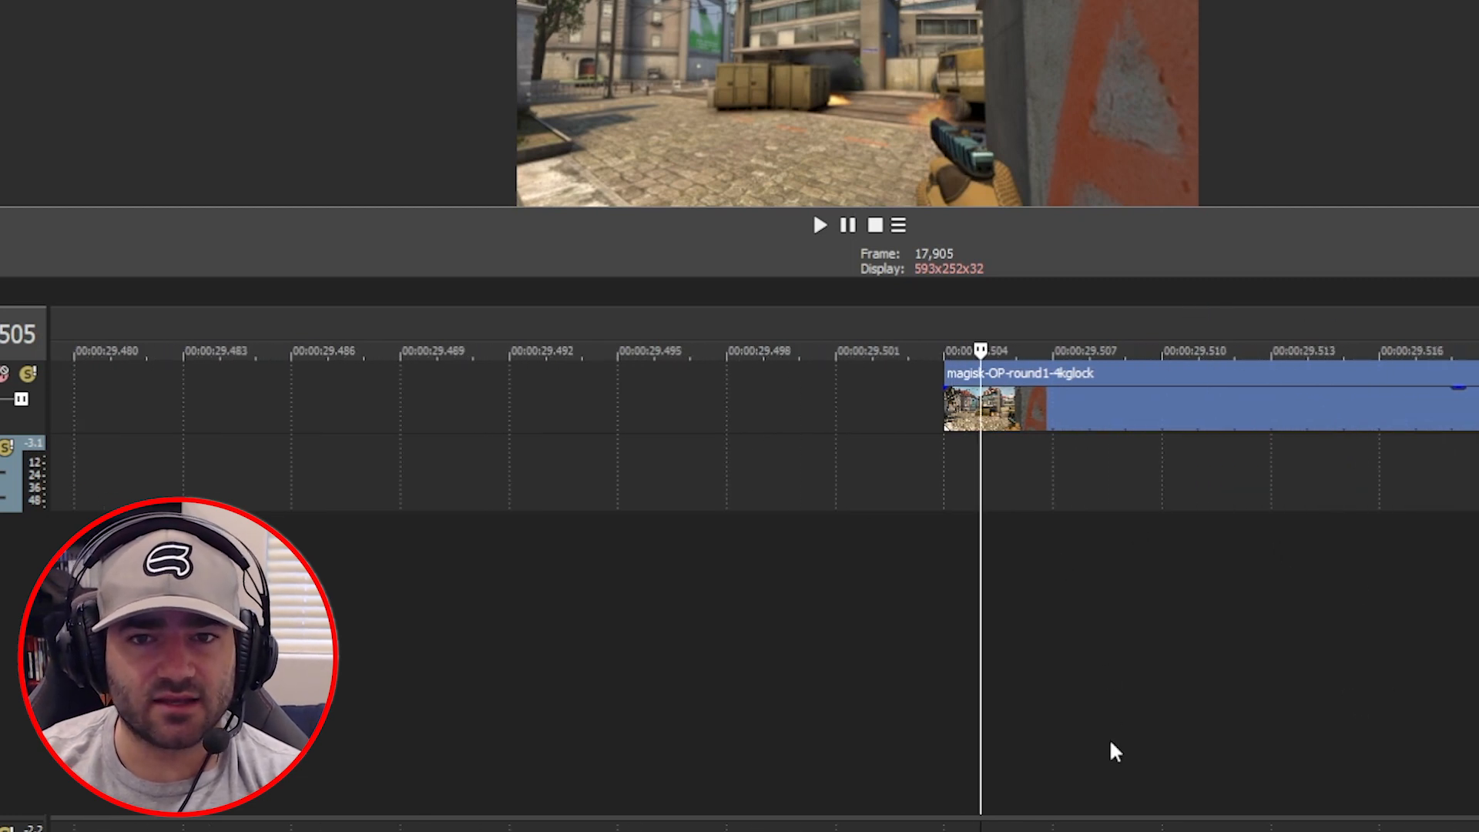
key("Right")
key("Left")
key("Left")
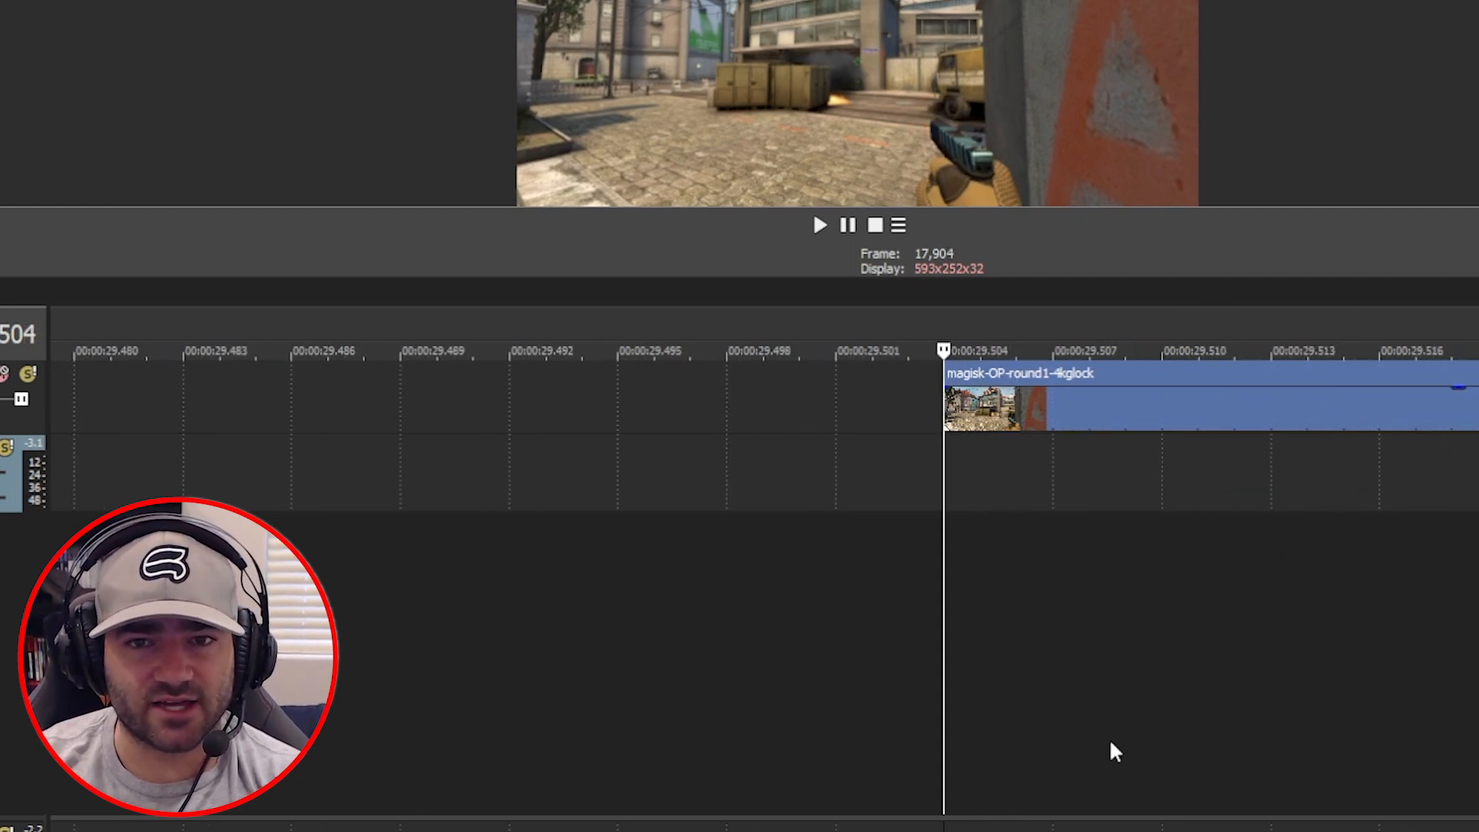
key("Right")
key("Right")
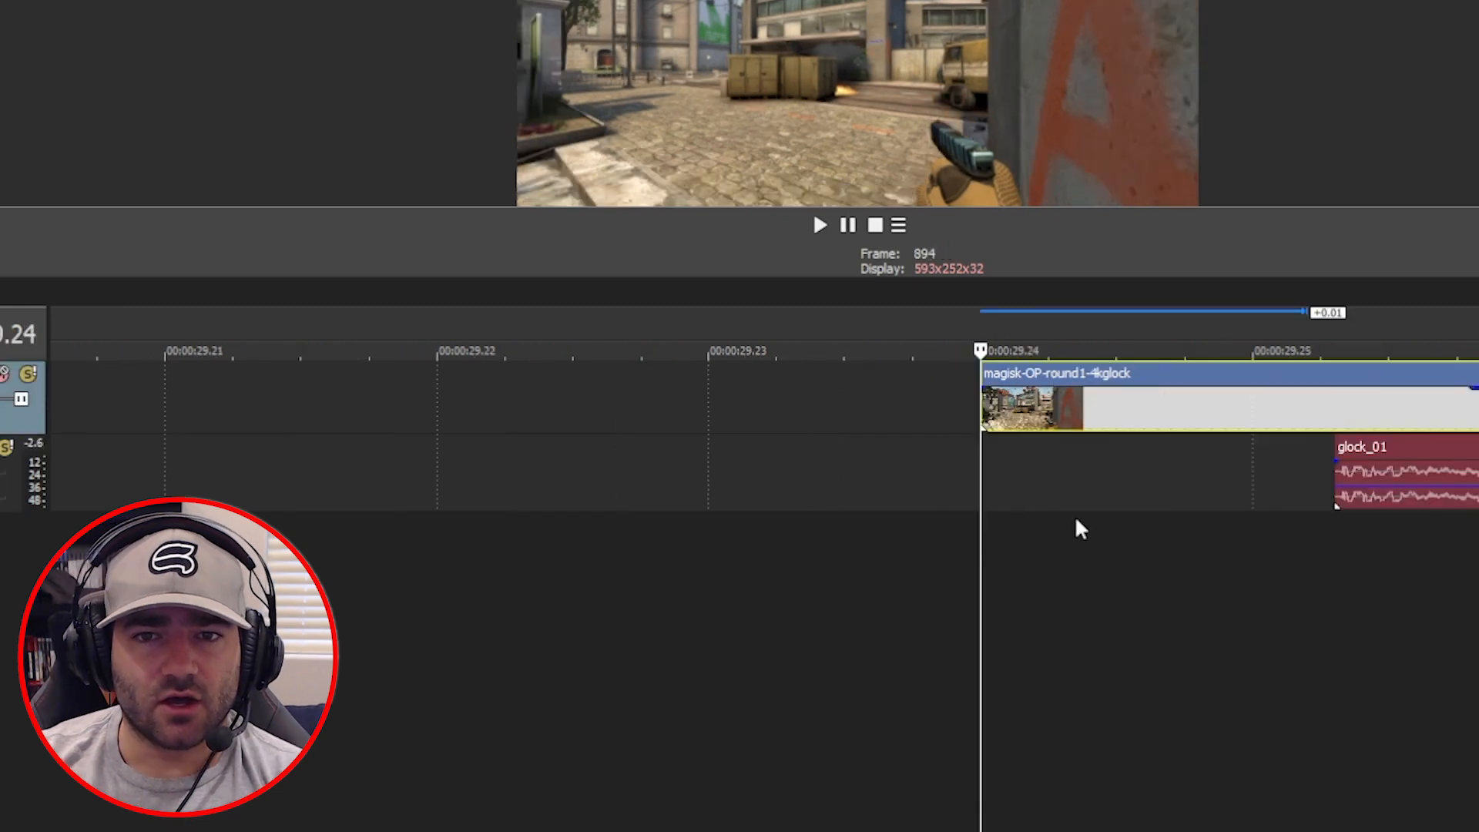
Compare the frames around 00:00:29.25 and 00:00:29.26 to determine on which one the first Glock shot fires
scroll(1131, 515, "down", 1)
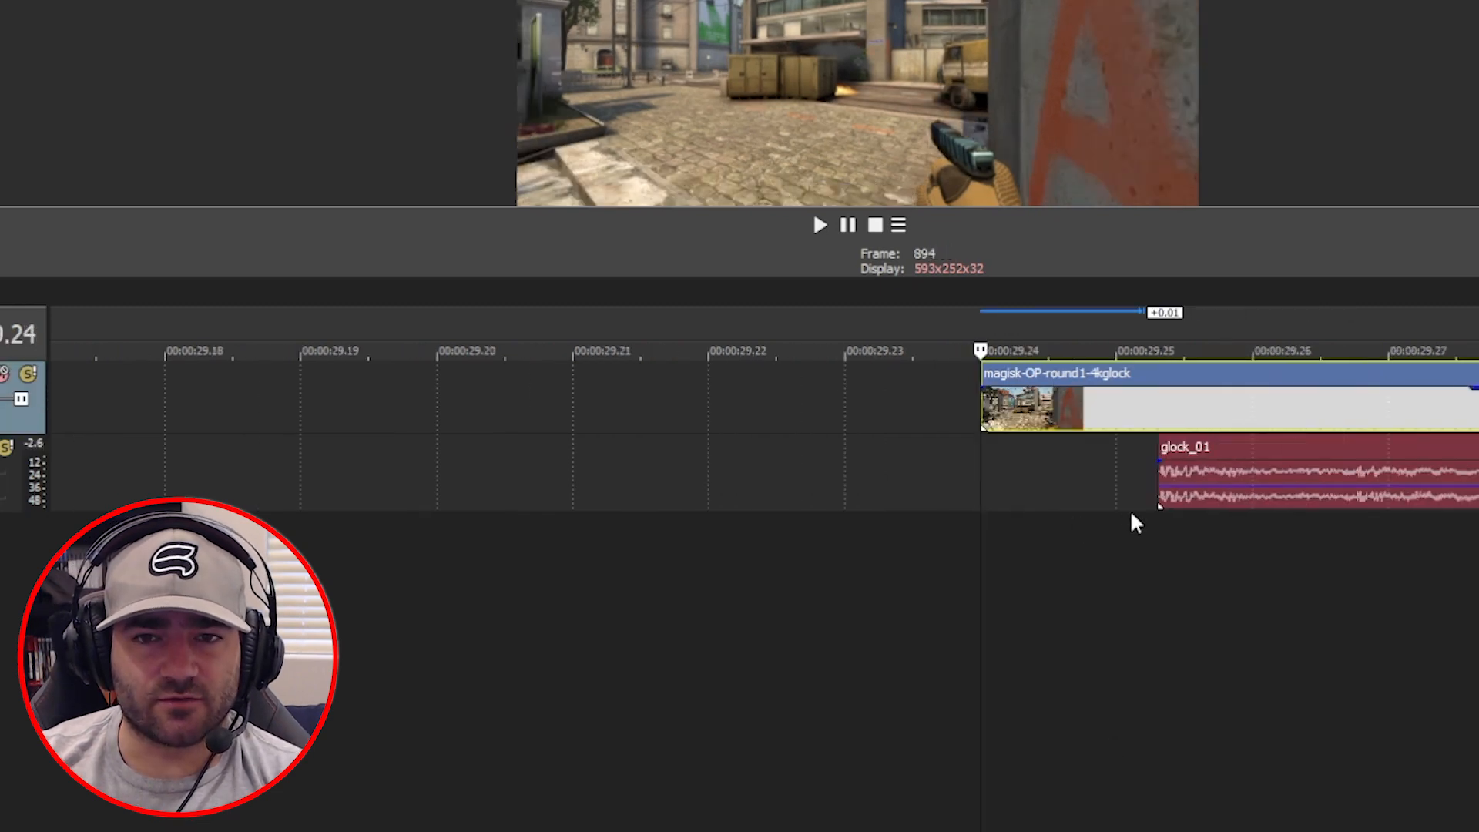
key("Right")
key("Up")
key("Up")
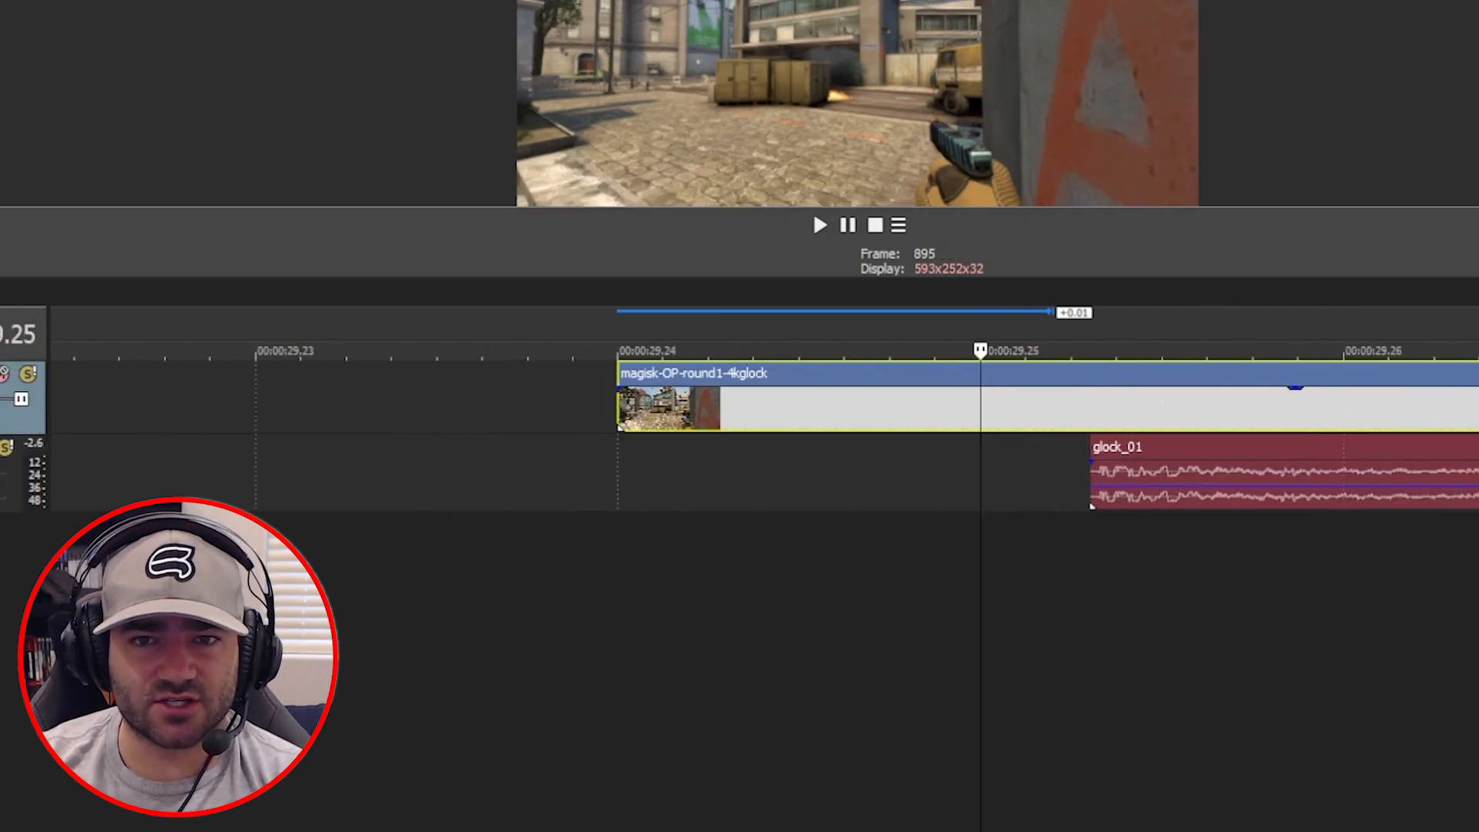
key("Right")
key("Left")
key("Right")
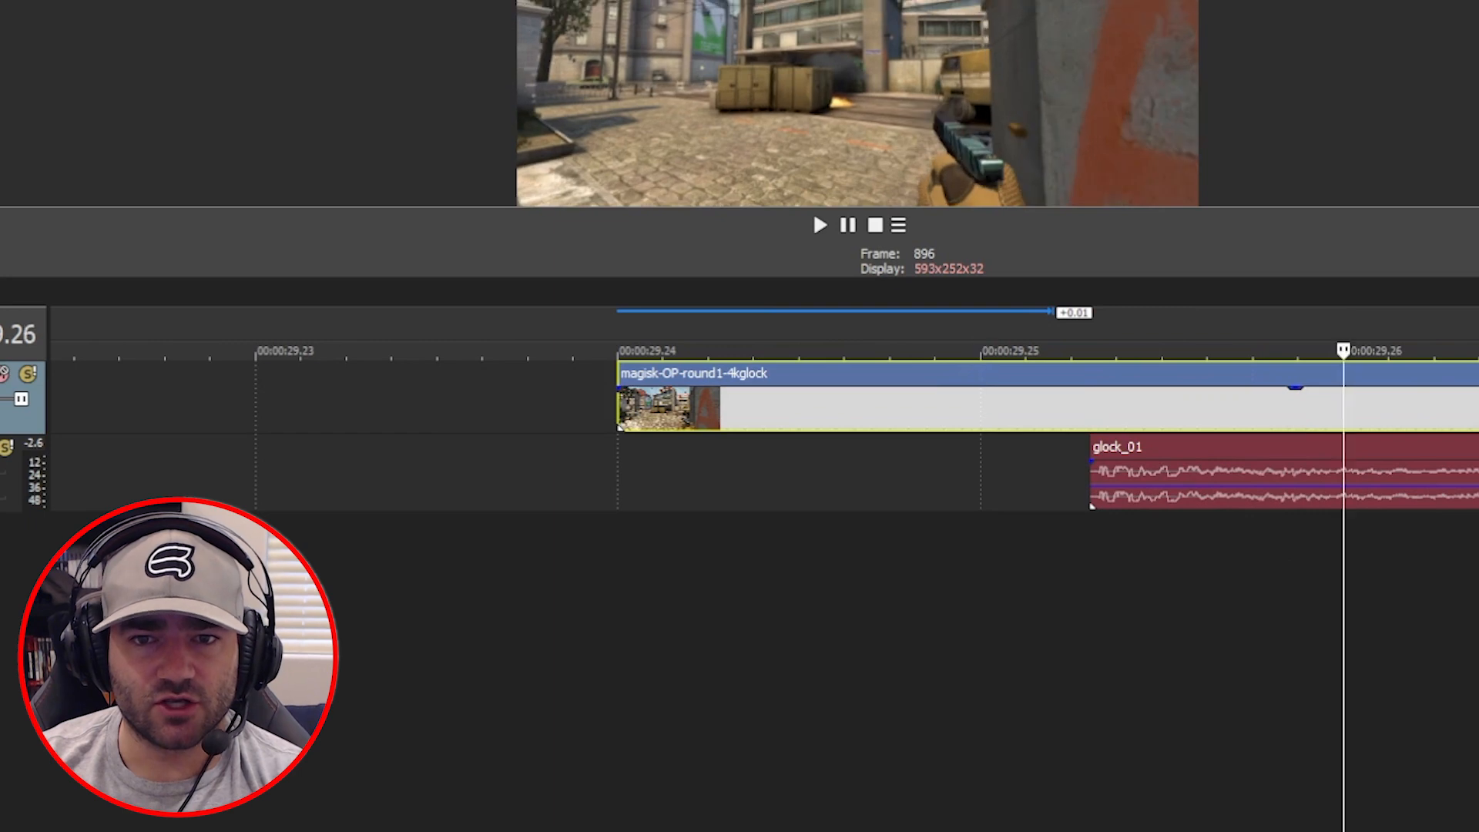
key("Left")
key("Right")
key("Left")
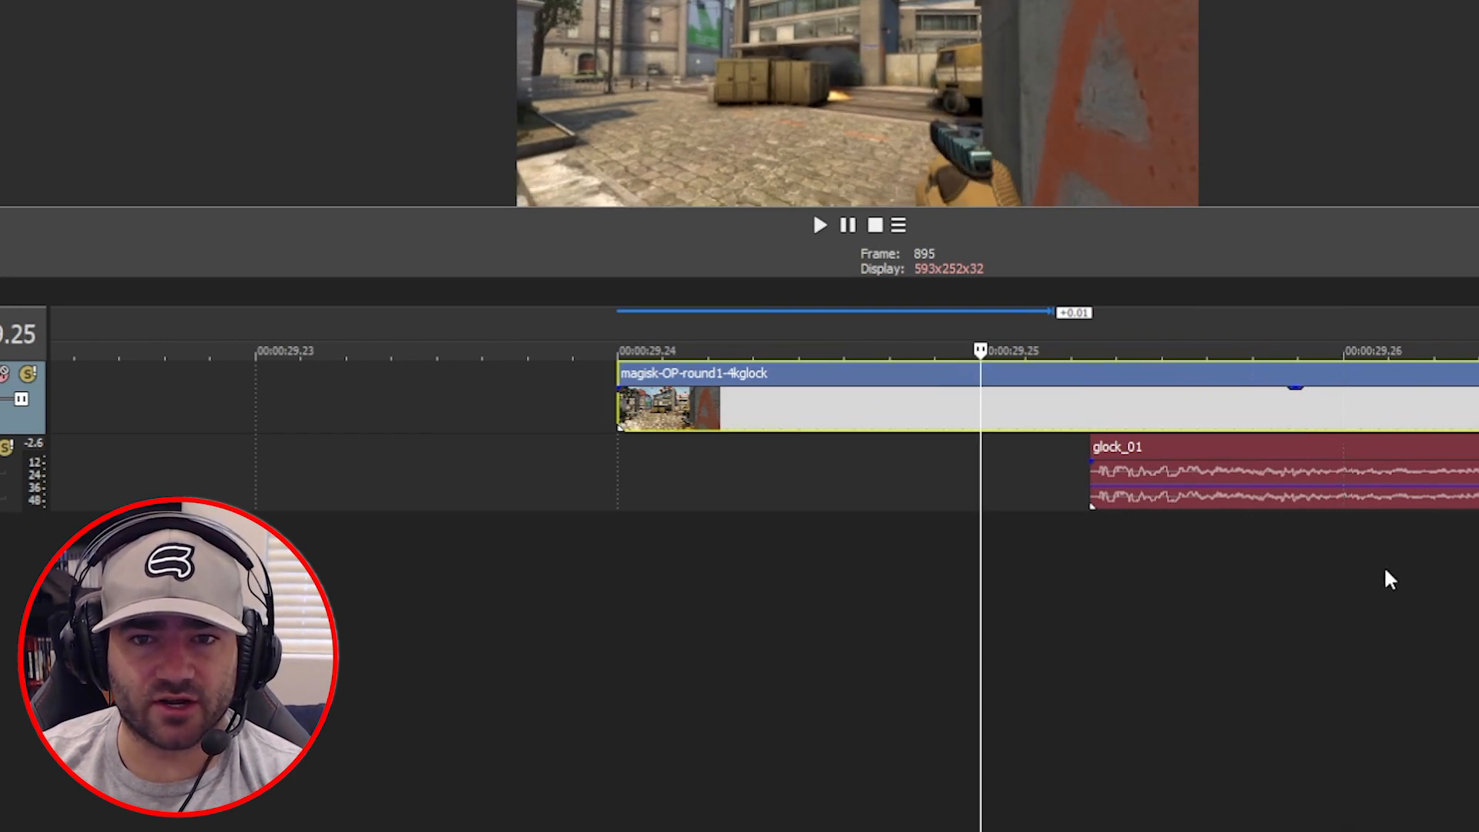
key("Right")
key("Left")
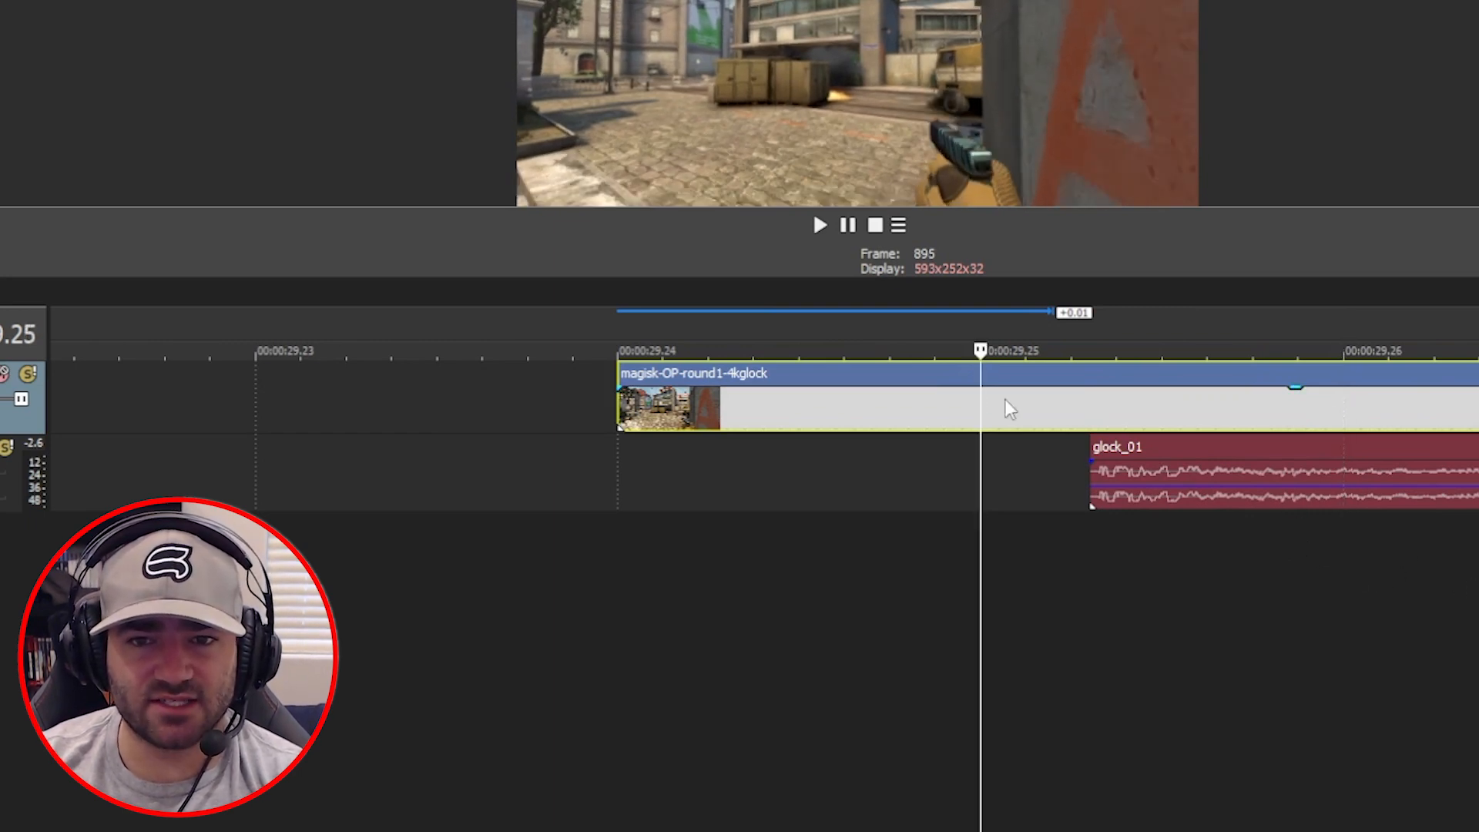
key("Right")
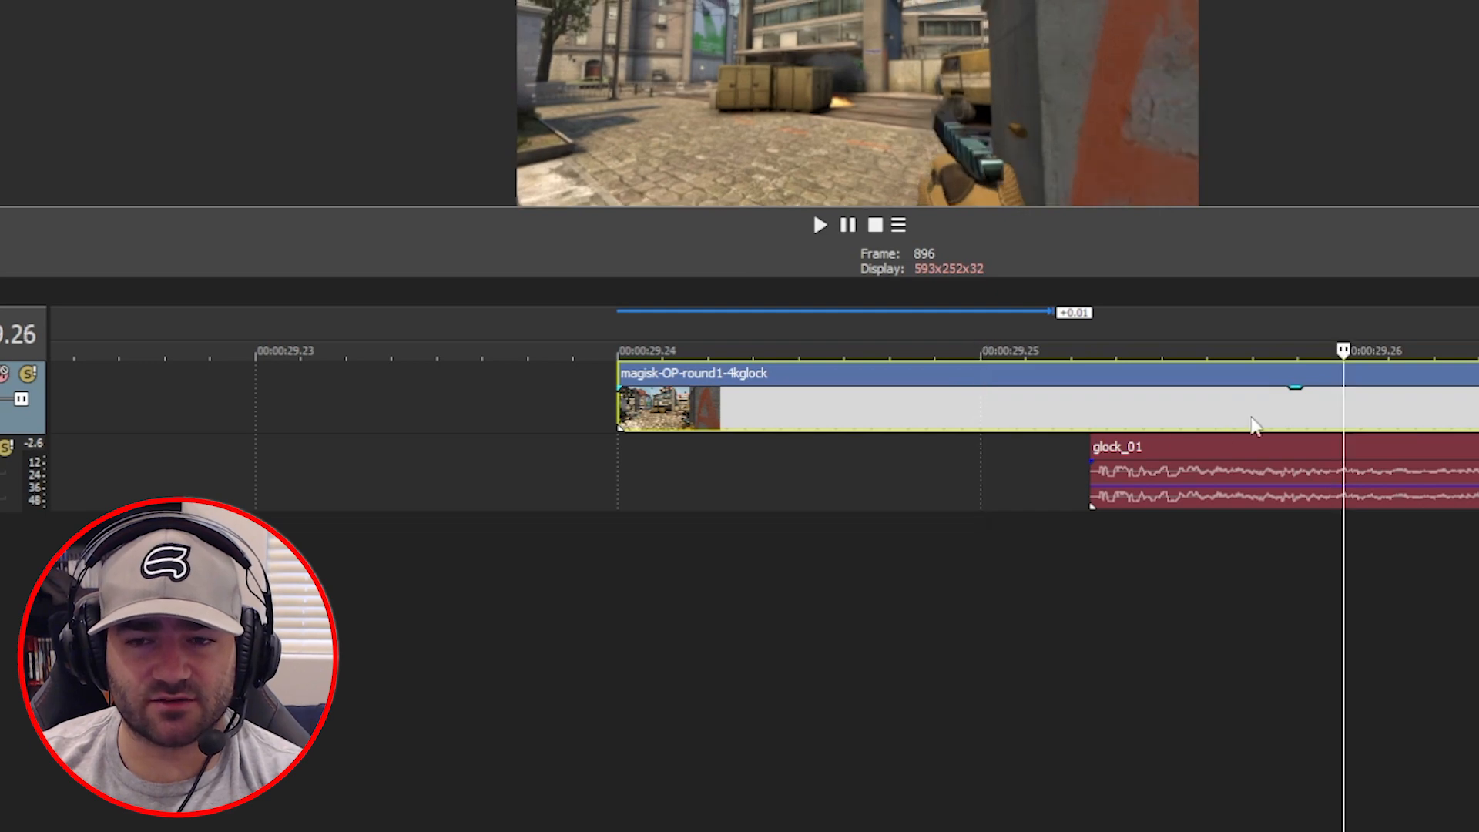
key("Right")
key("Left")
key("Left")
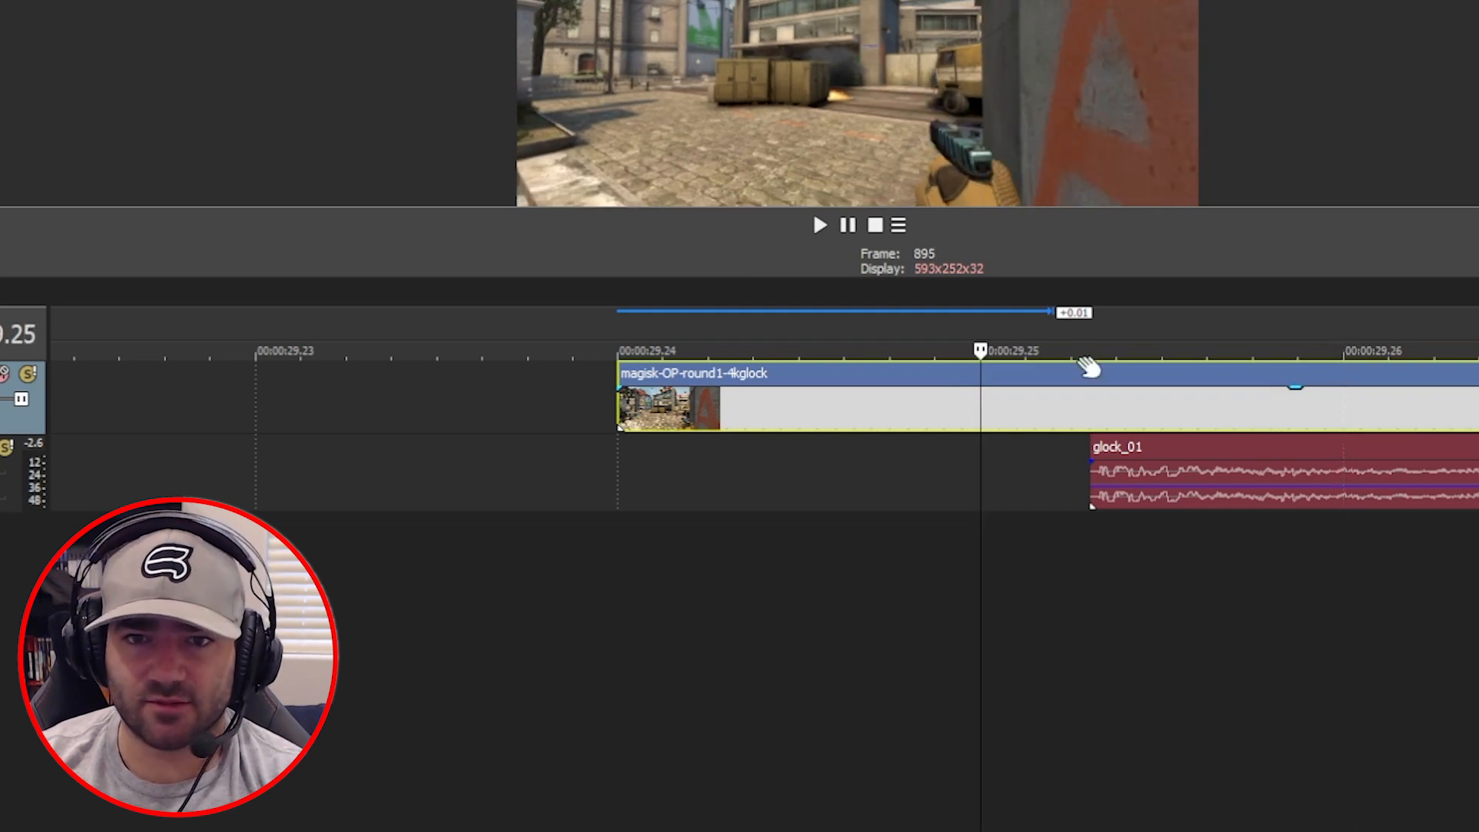
key("Right")
key("Left")
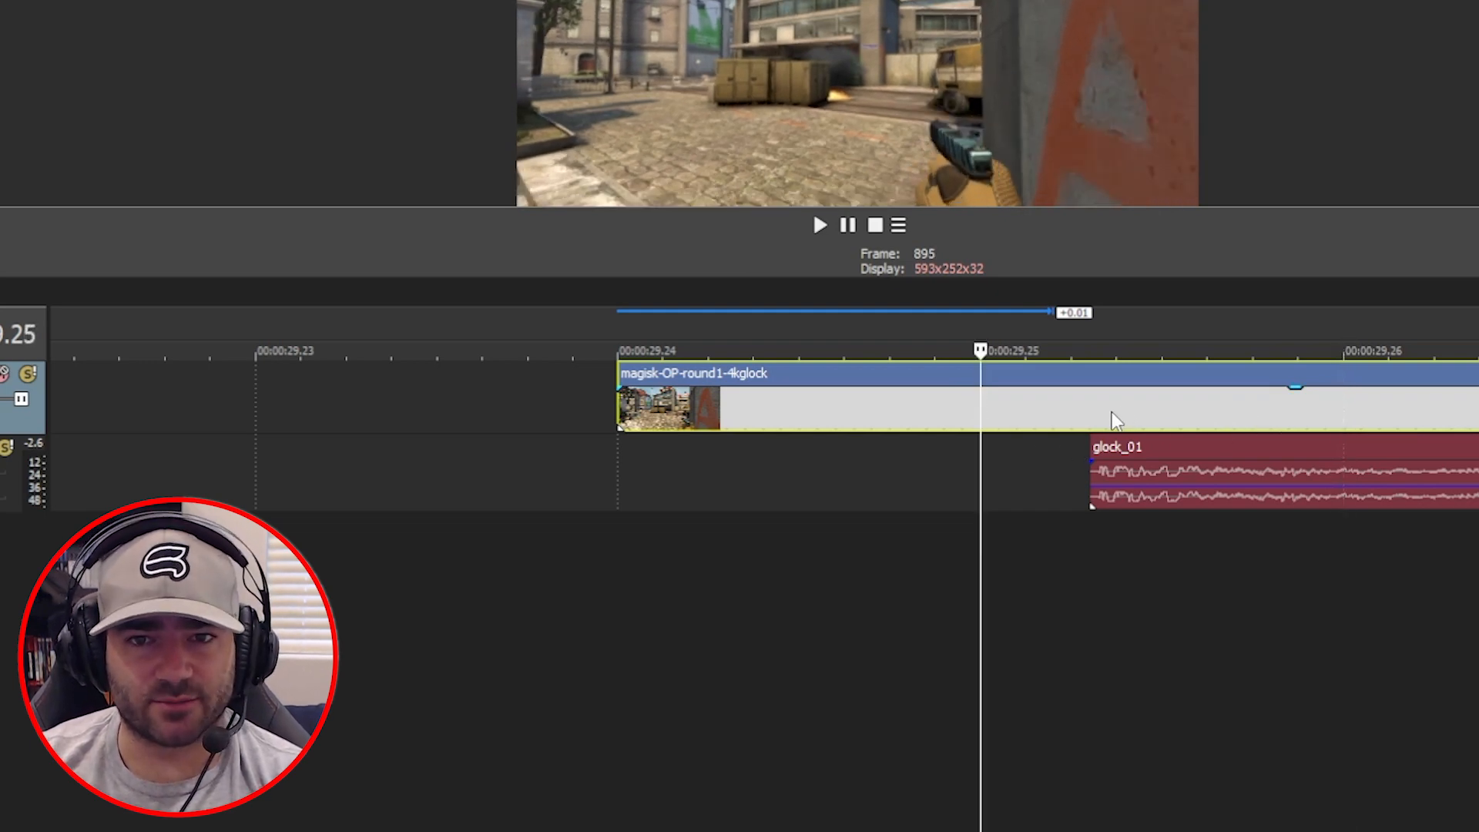
Move glock_01 later so its waveform begins at the first gunshot at about 00:00:29.26
key("Right")
left_click_drag(1119, 502, 1377, 506)
scroll(1375, 497, "up", 5)
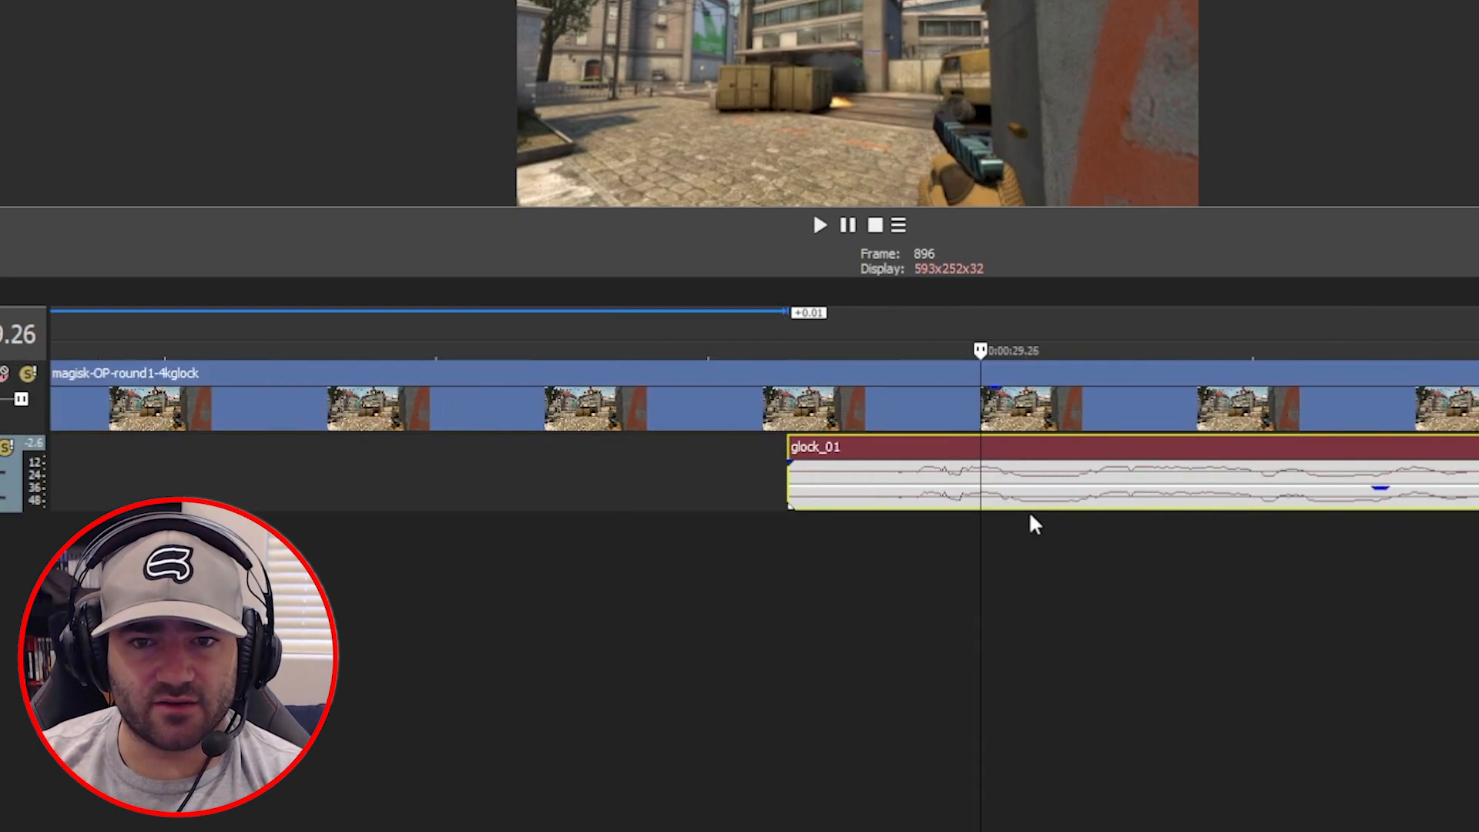
key("Left")
key("Right")
scroll(1024, 505, "down", 3)
key("Left")
key("Right")
scroll(1154, 507, "down", 4)
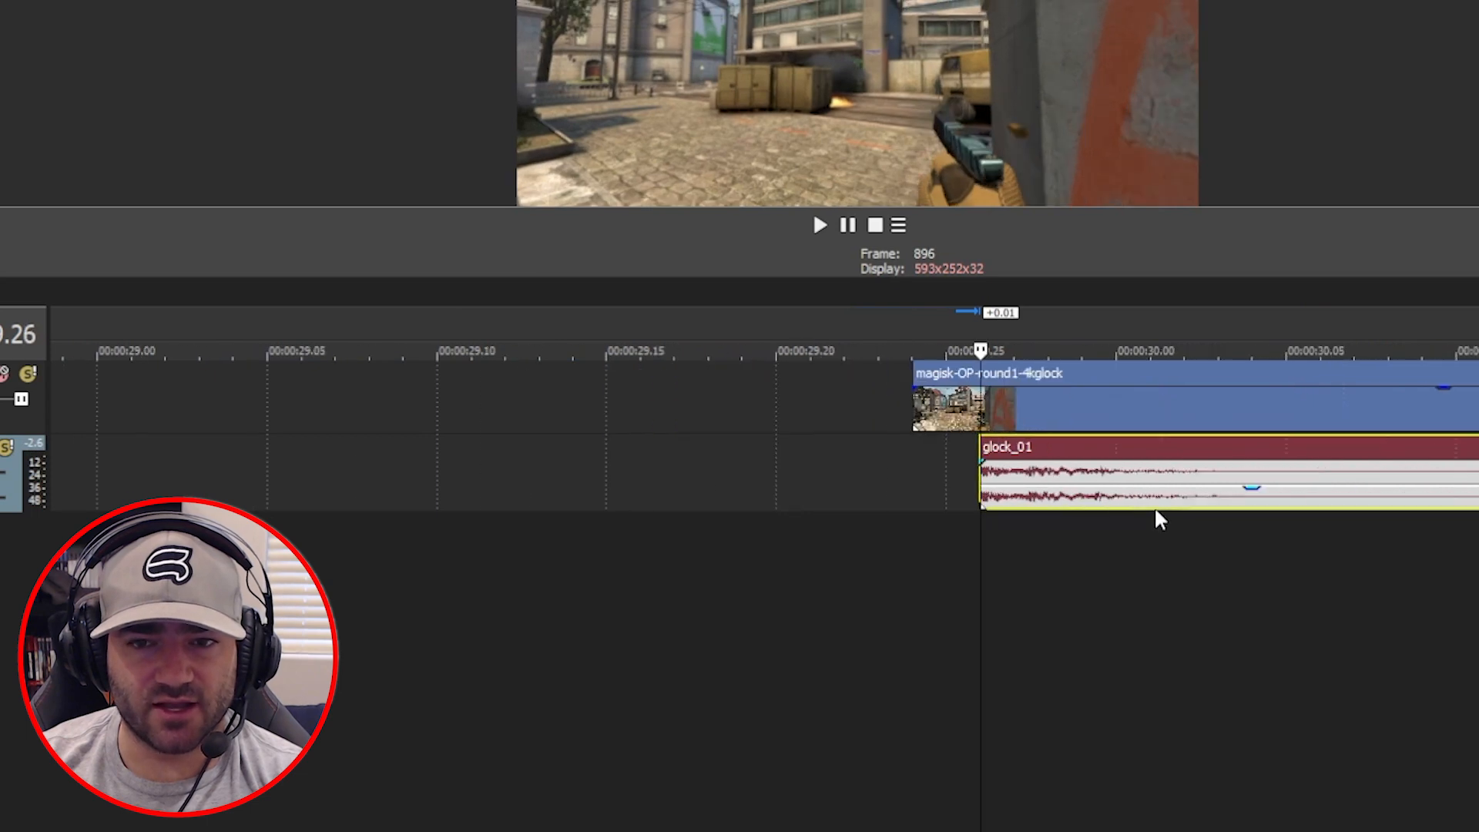
Step through the frames following the first gunshot to locate the frame where the second shot fires
scroll(1292, 520, "up", 3)
key("Right")
key("Right")
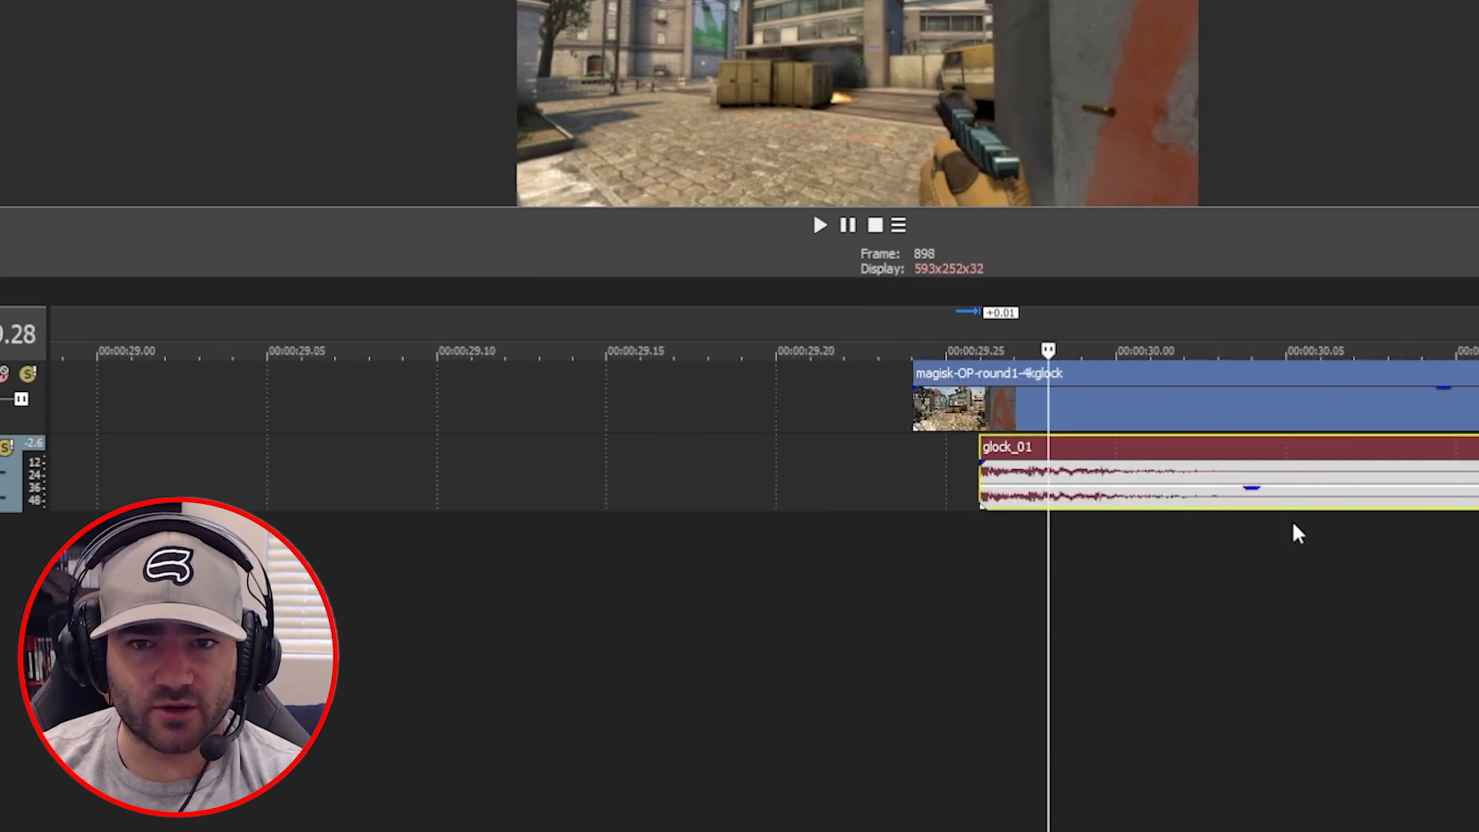
key("Right")
key("Right")
key("Right")
key("Right")
key("Right")
key("Left")
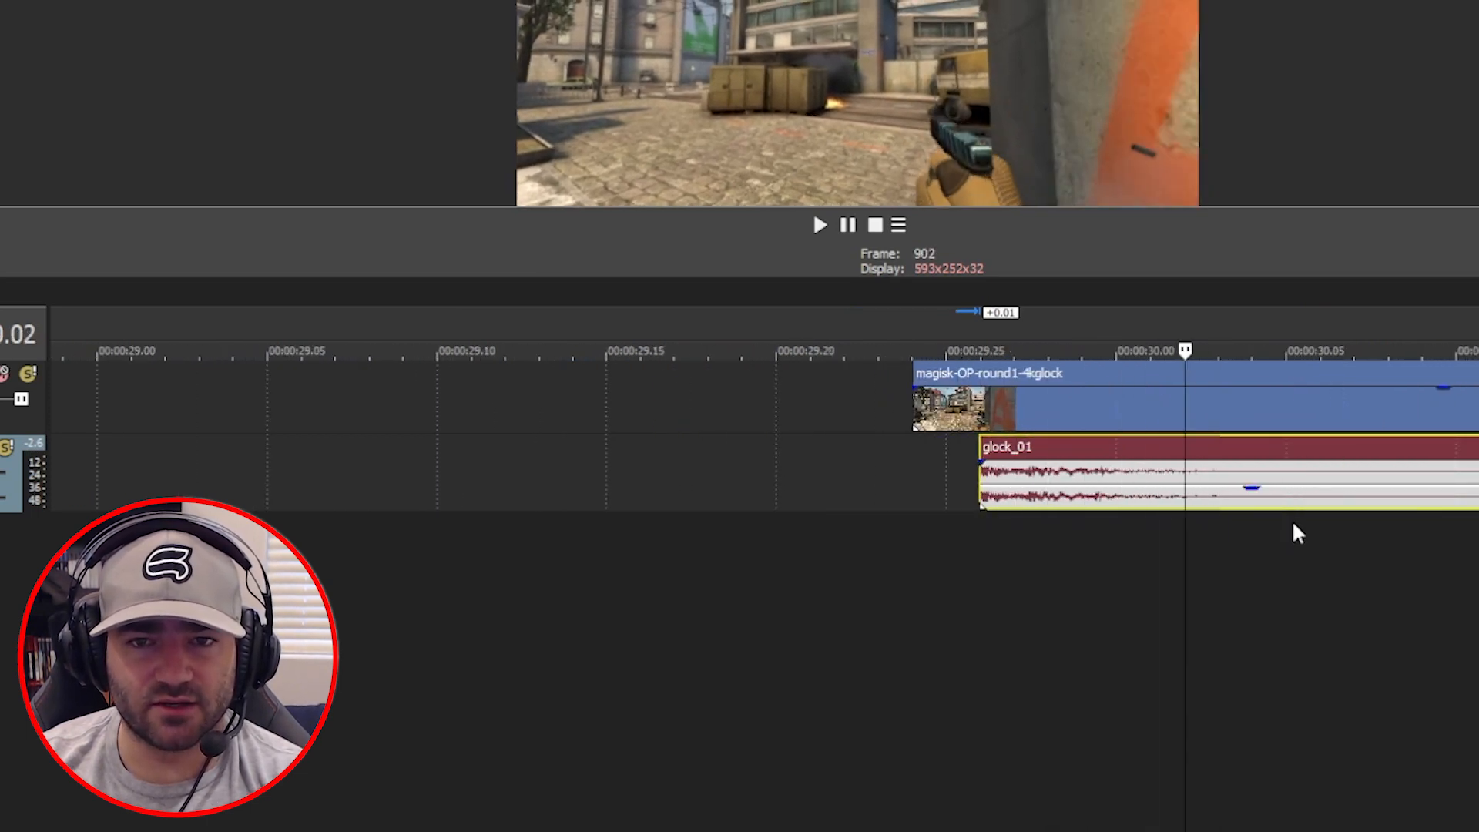
key("Left")
key("Right")
scroll(1293, 525, "up", 2)
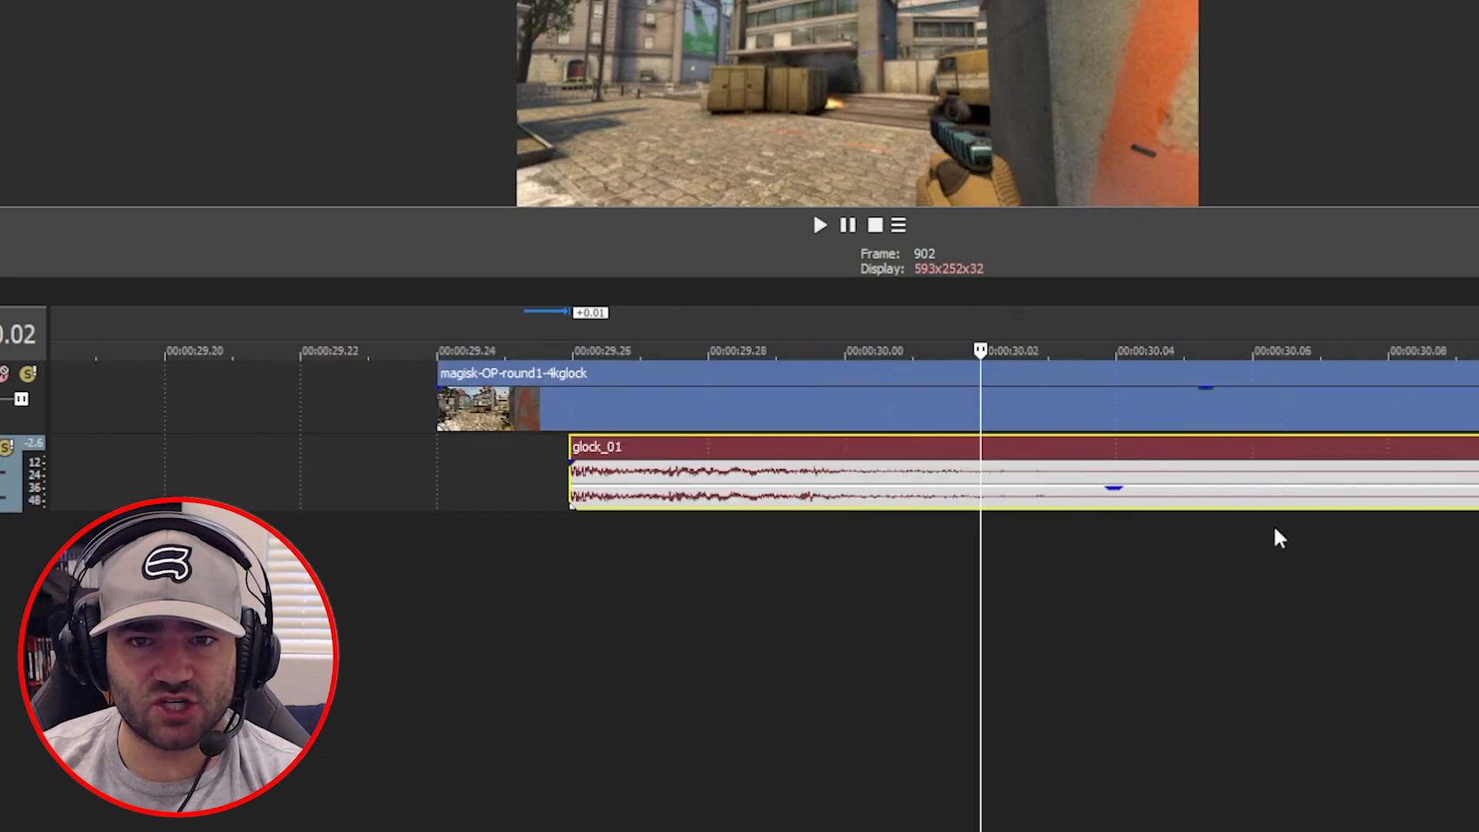
key("Right")
Place glock_02 on the track beneath glock_01, just before 00:00:30.04, and remove its fade-in
scroll(1174, 546, "down", 4)
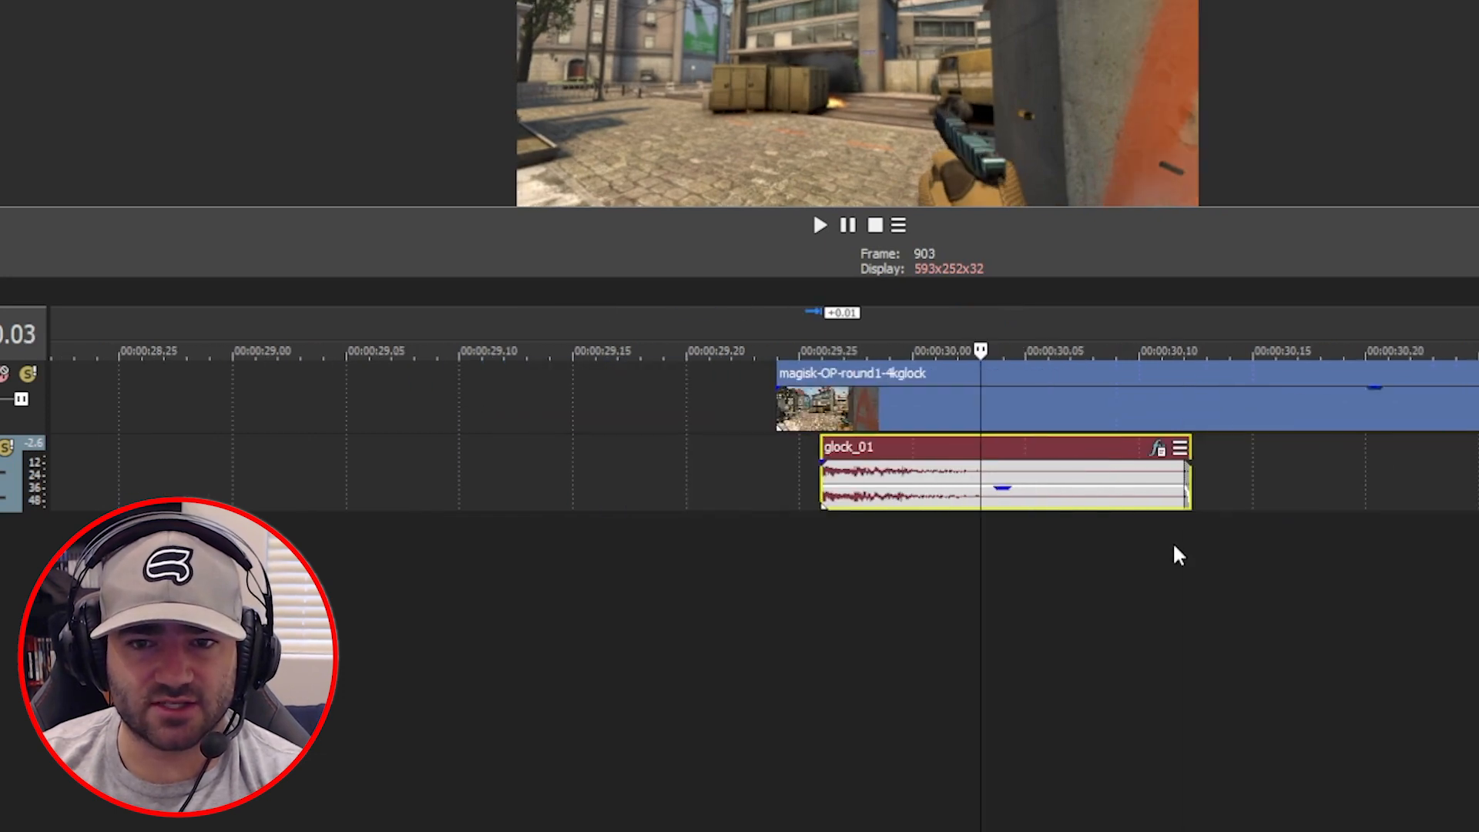
left_click_drag(1402, 497, 1275, 580)
scroll(1033, 593, "up", 10)
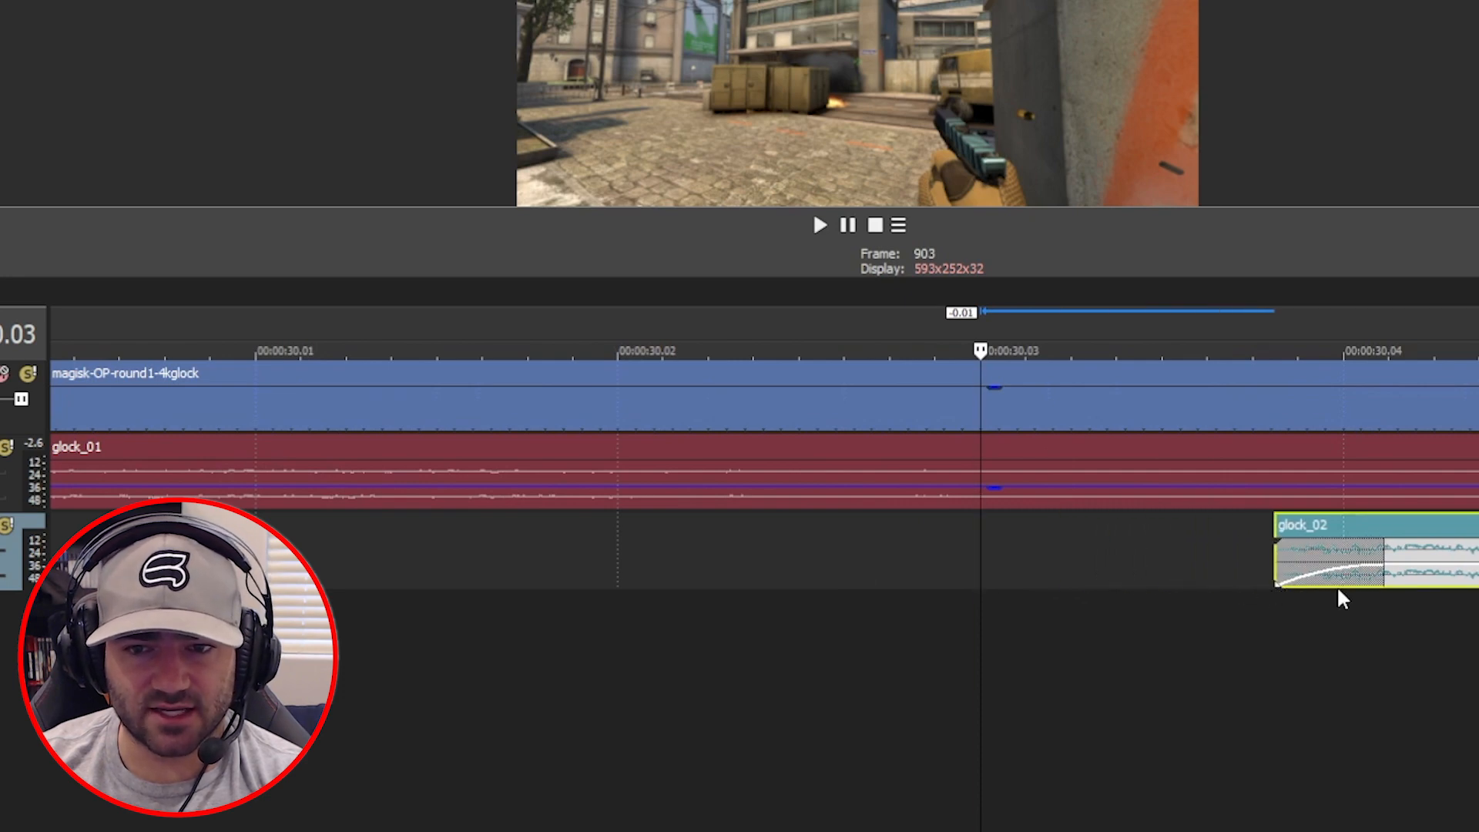
left_click_drag(1375, 578, 1270, 576)
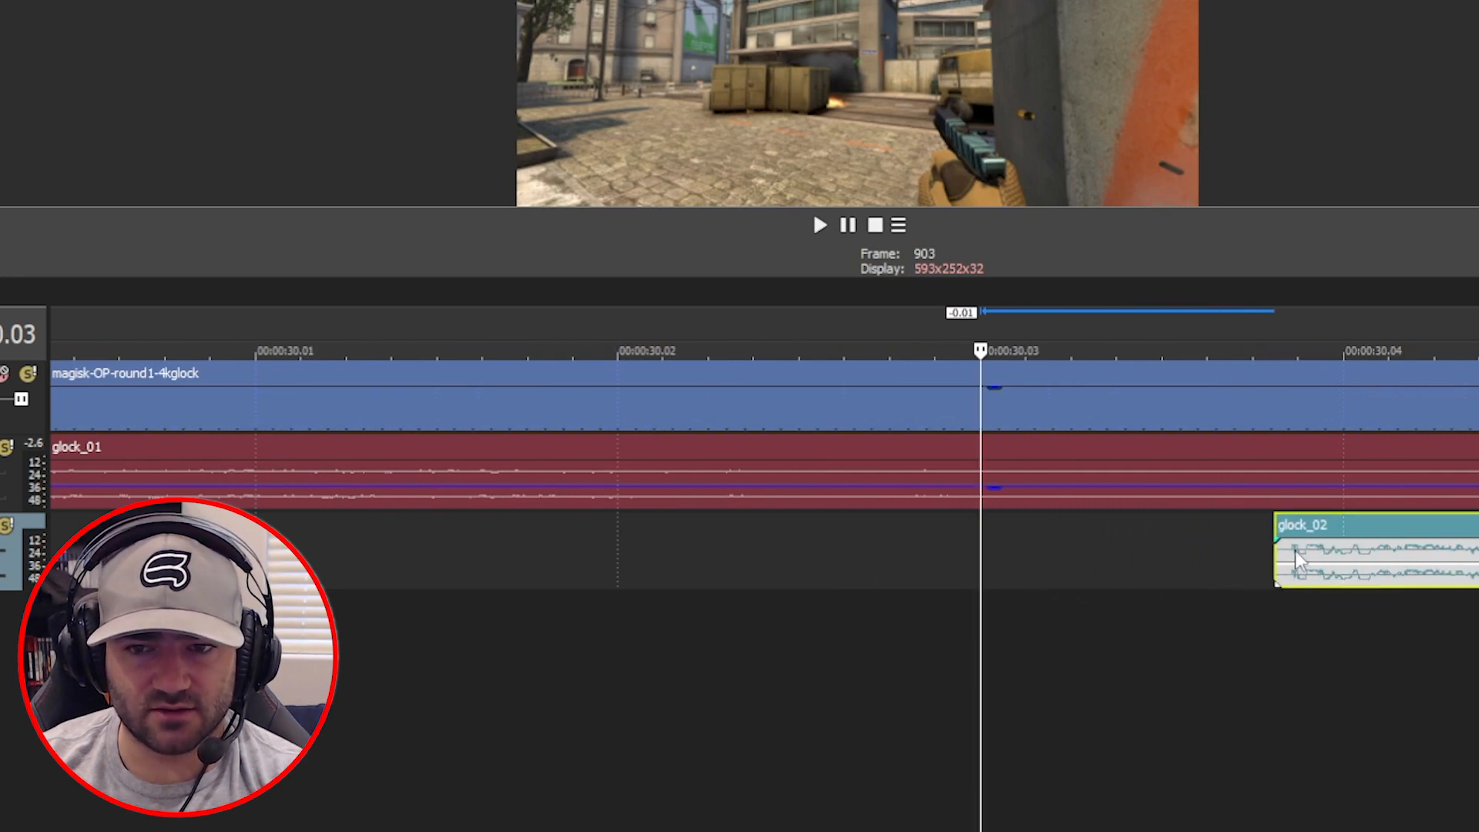
Move glock_02 earlier so its waveform begins at the second gunshot at about 00:00:30.03
left_click_drag(1312, 585, 1020, 578)
scroll(1001, 568, "up", 3)
scroll(1001, 585, "down", 5)
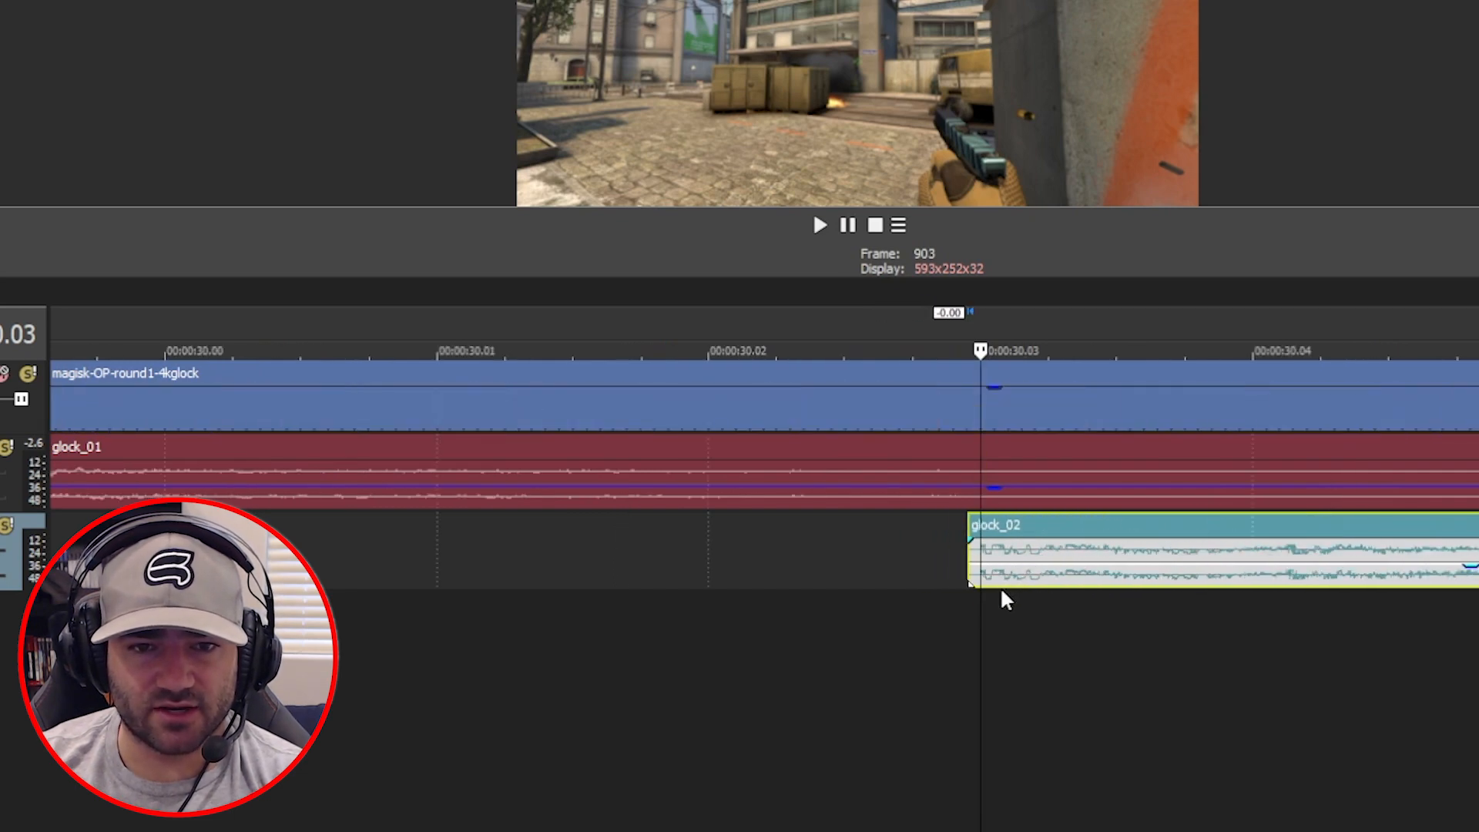
Check the frames after the second shot and glock_02's alignment with it, including its overlap with glock_01
key("Right")
key("Right")
key("Right")
key("Right")
key("Right")
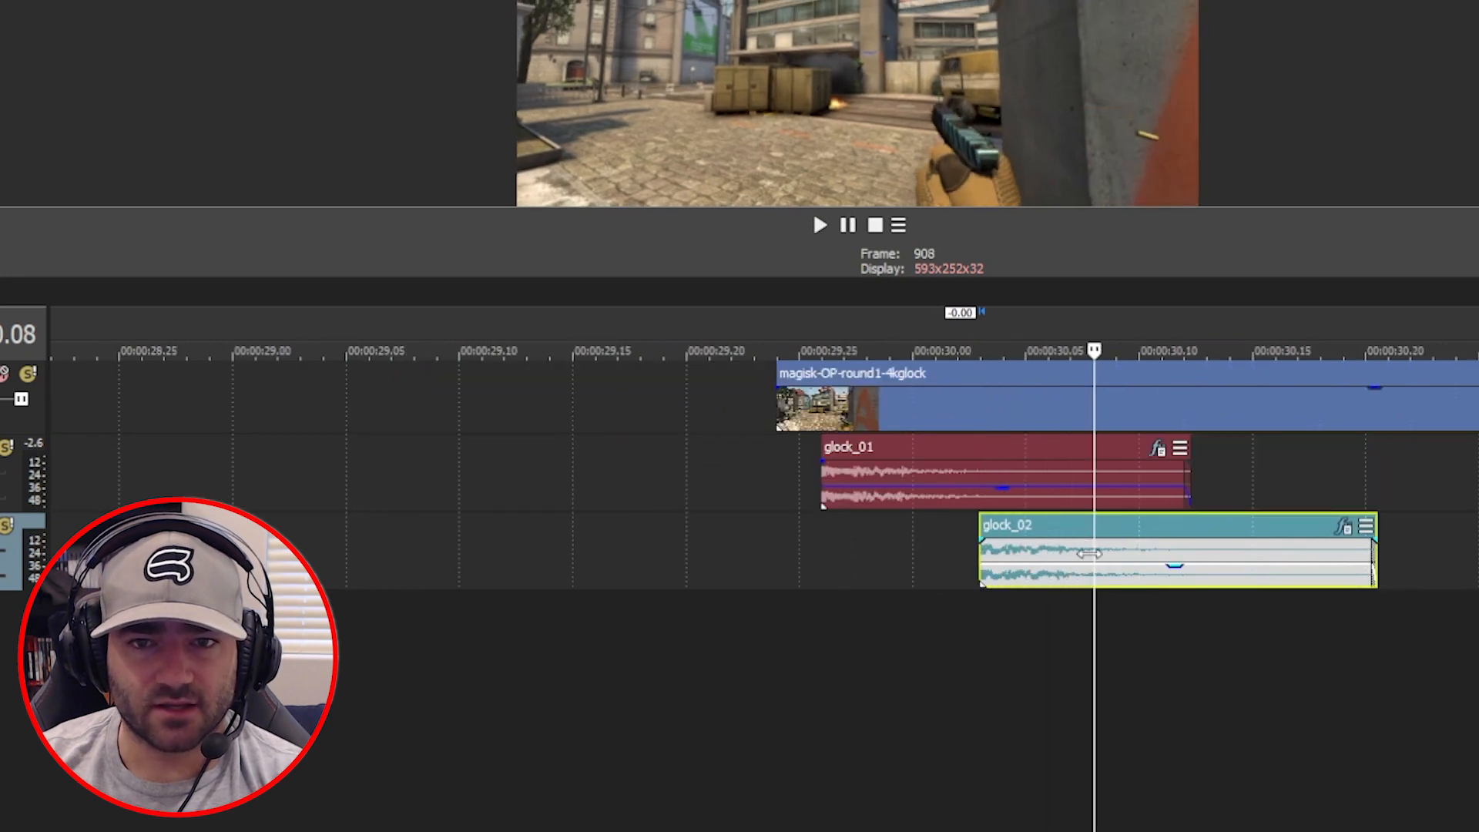
key("Right")
left_click(999, 465)
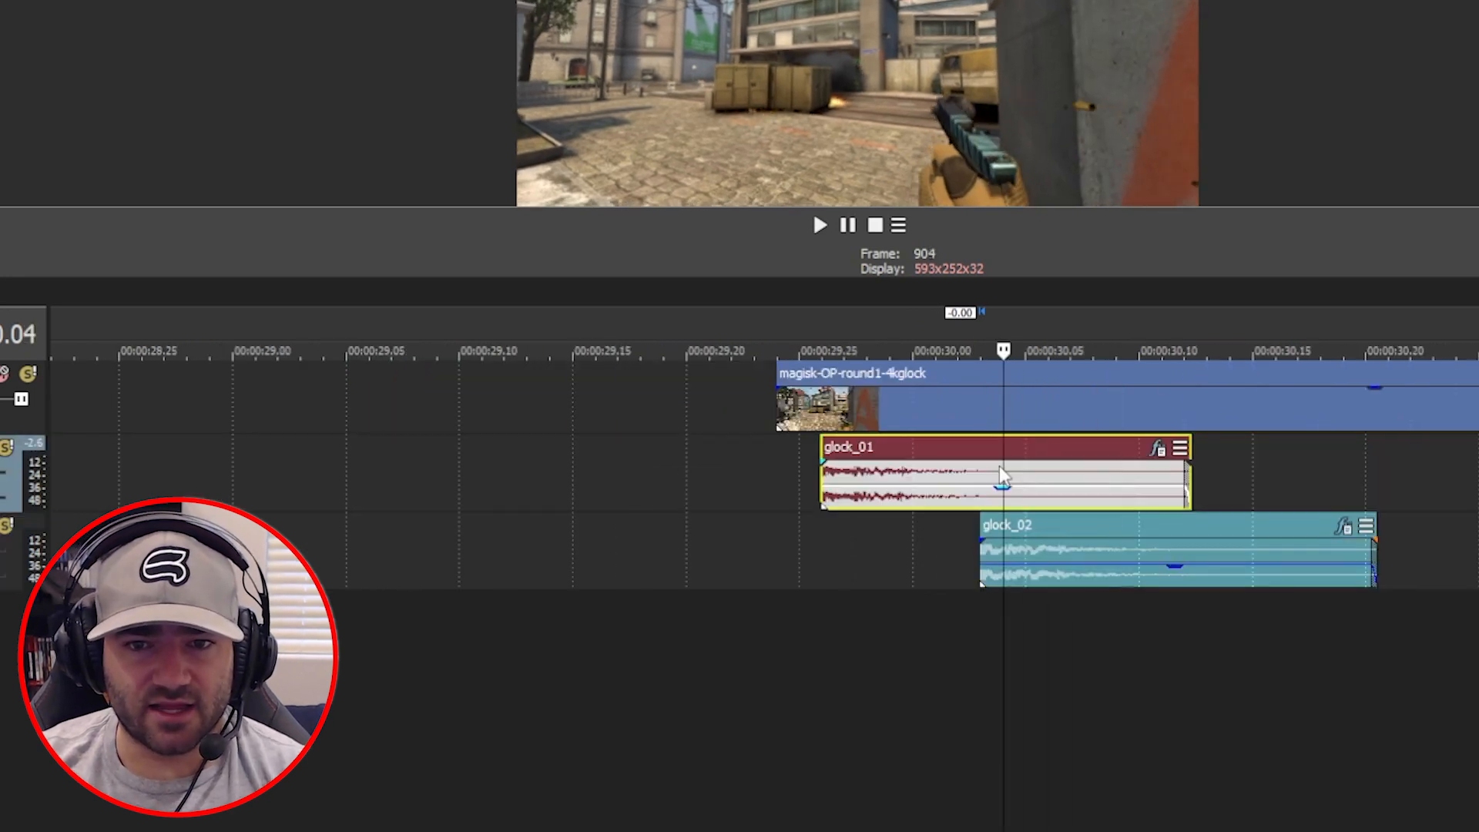
scroll(1117, 497, "up", 2)
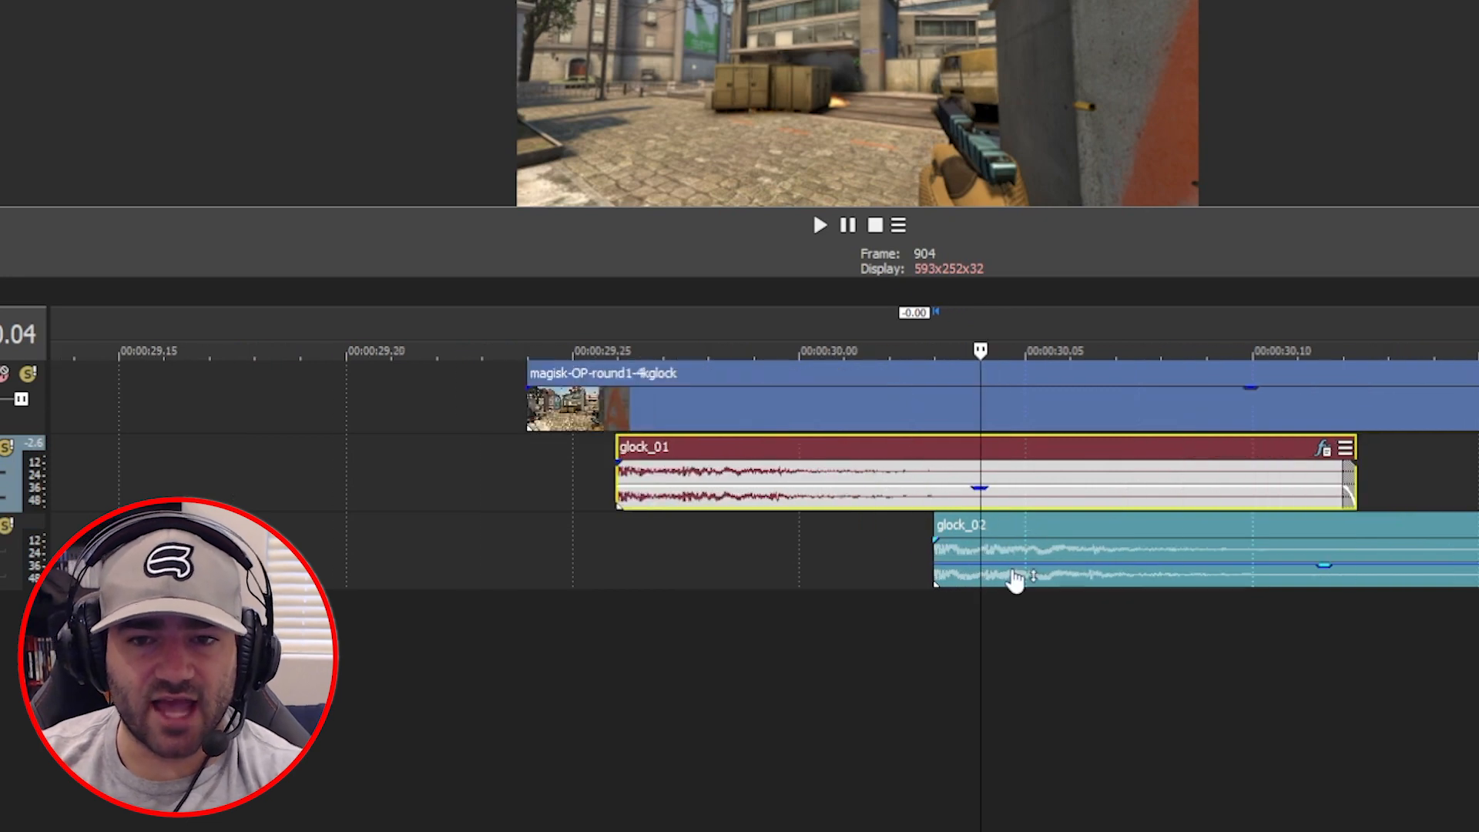
left_click(1015, 577)
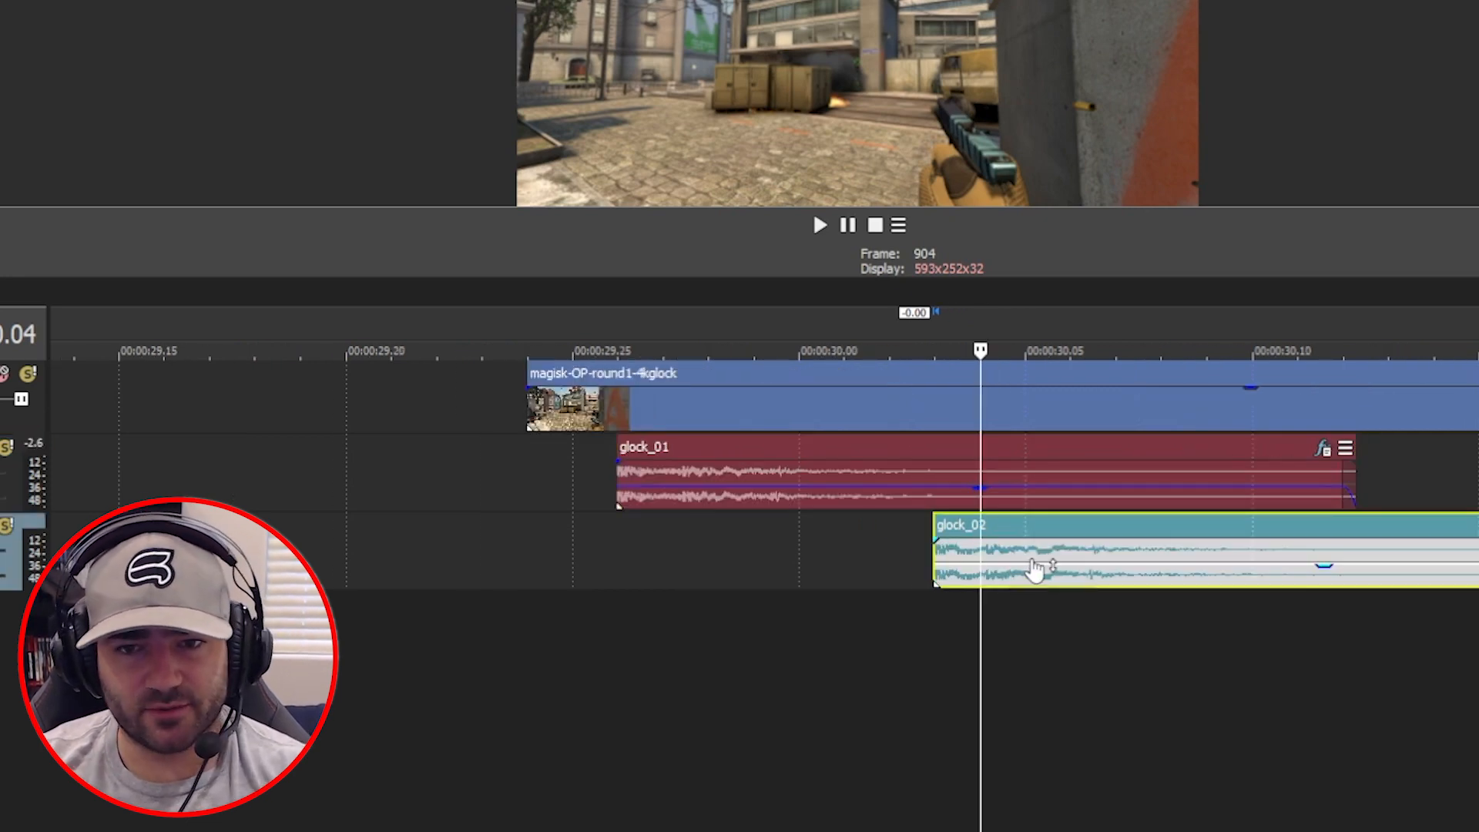
key("Left")
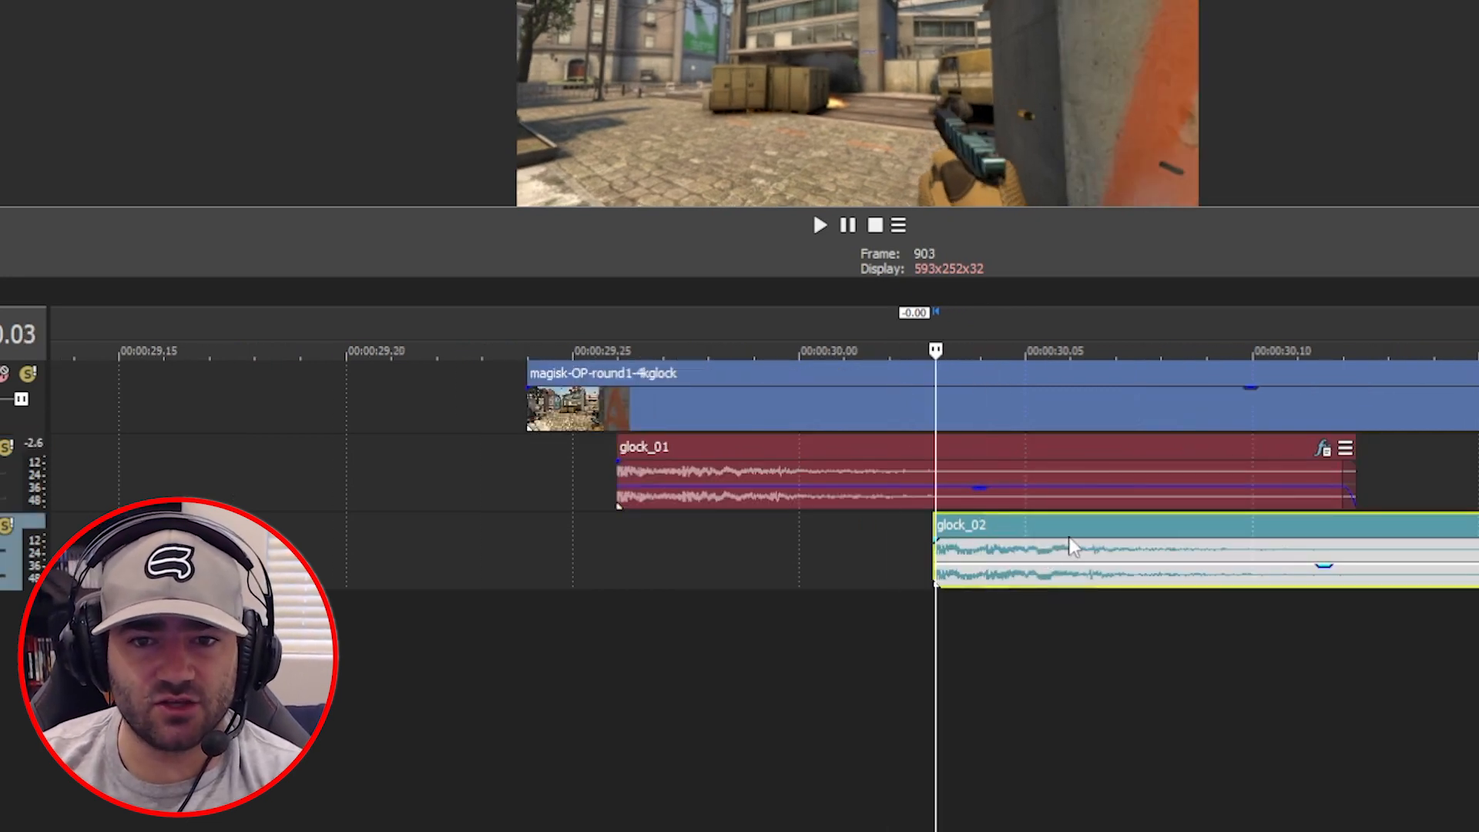
Locate the third gunshot's frame and trim the end of glock_01 to it at 00:00:30.08
key("Right")
key("Right")
key("Right")
key("Right")
key("Right")
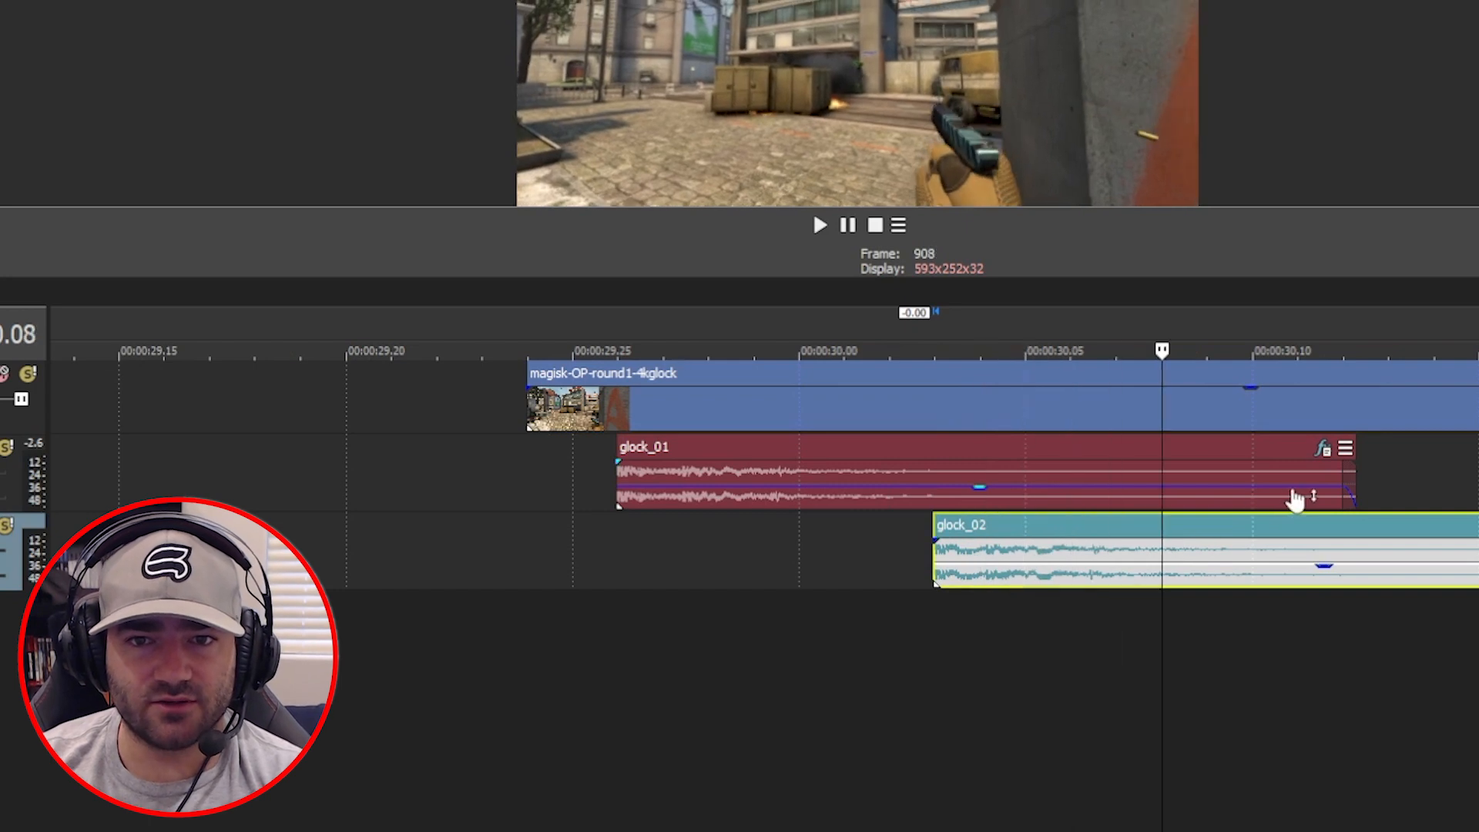
key("Left")
key("Right")
key("Right")
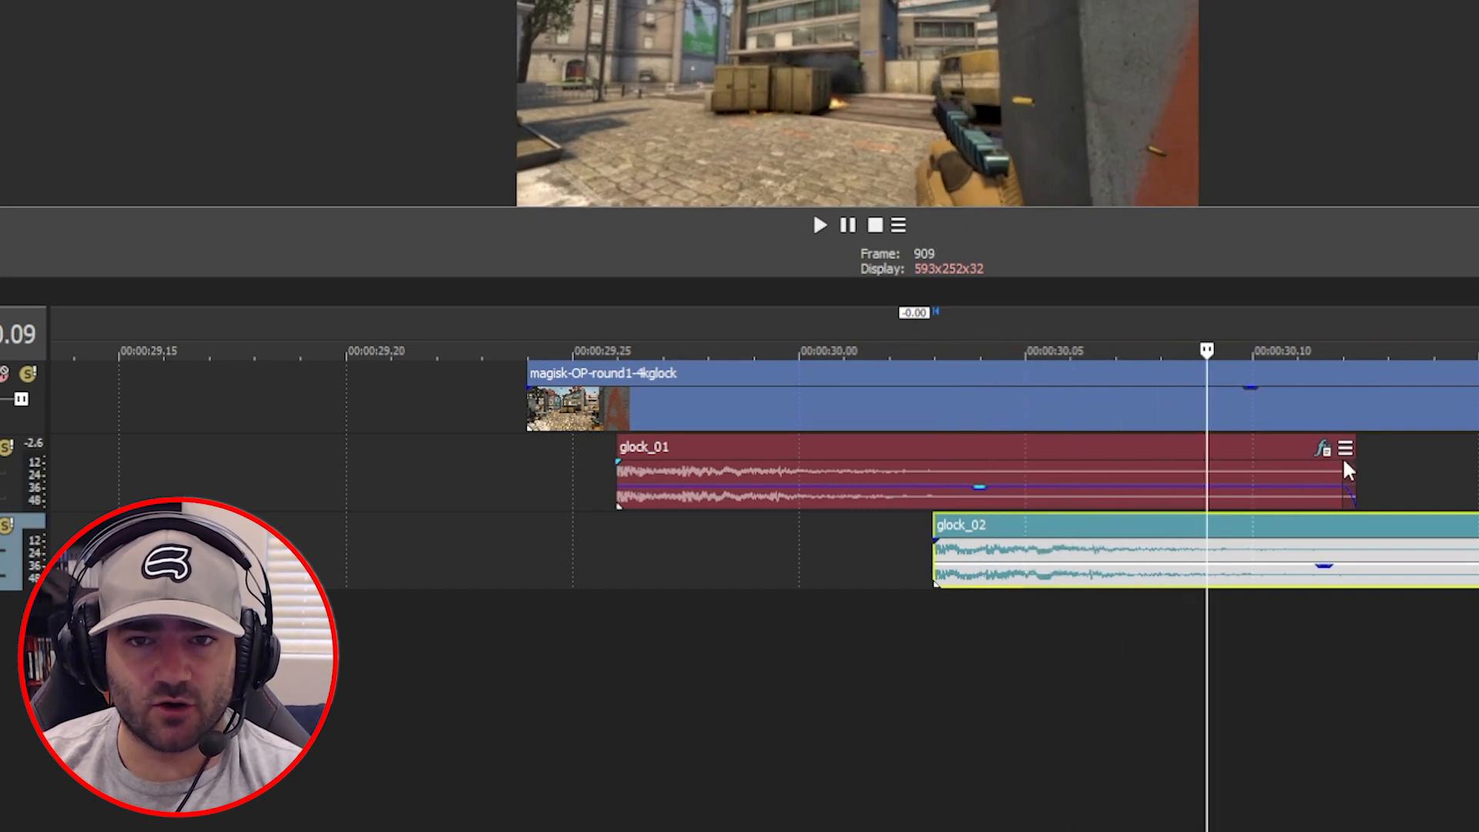
key("Left")
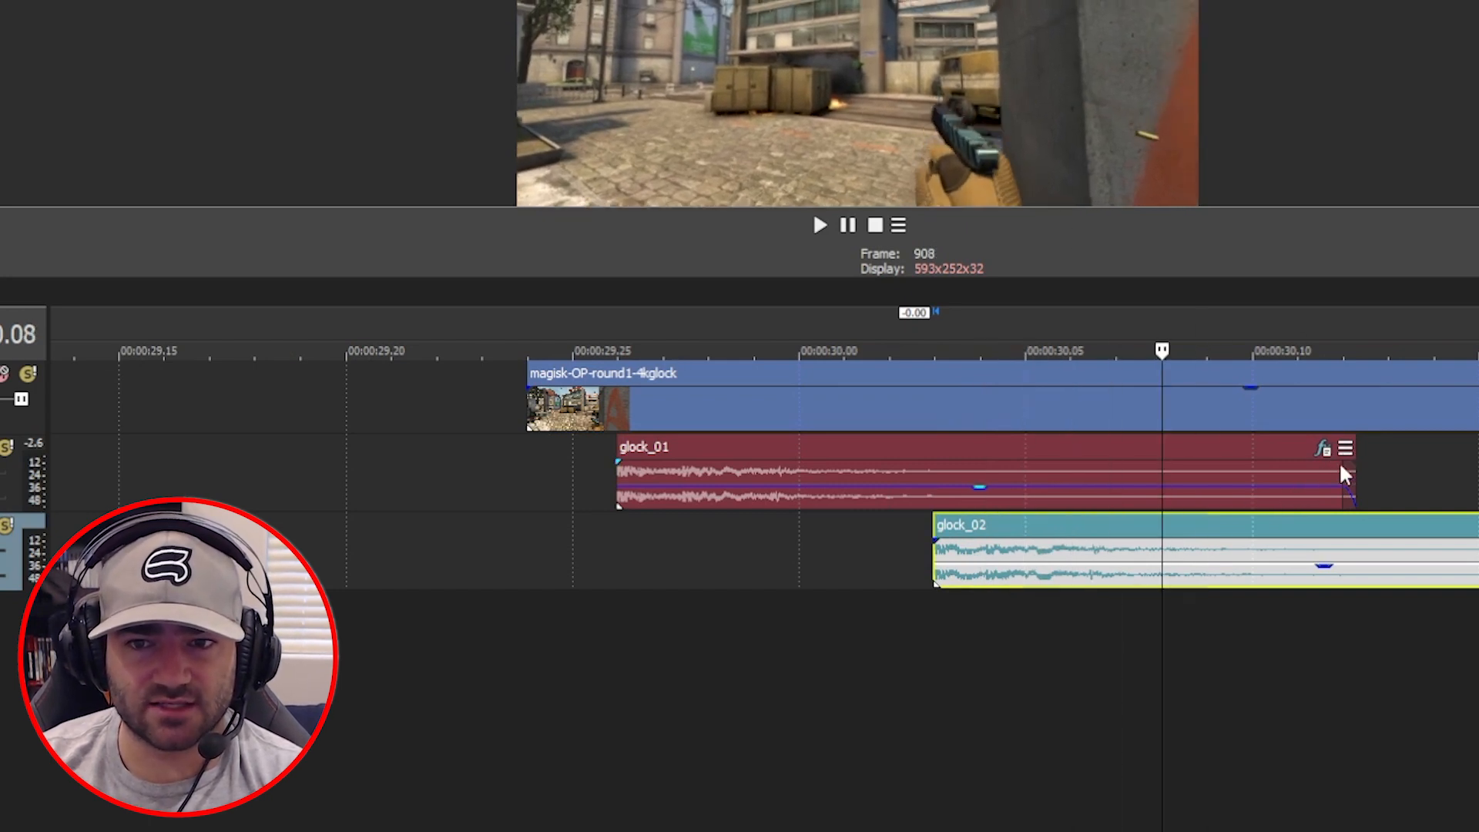
left_click_drag(1358, 472, 1162, 474)
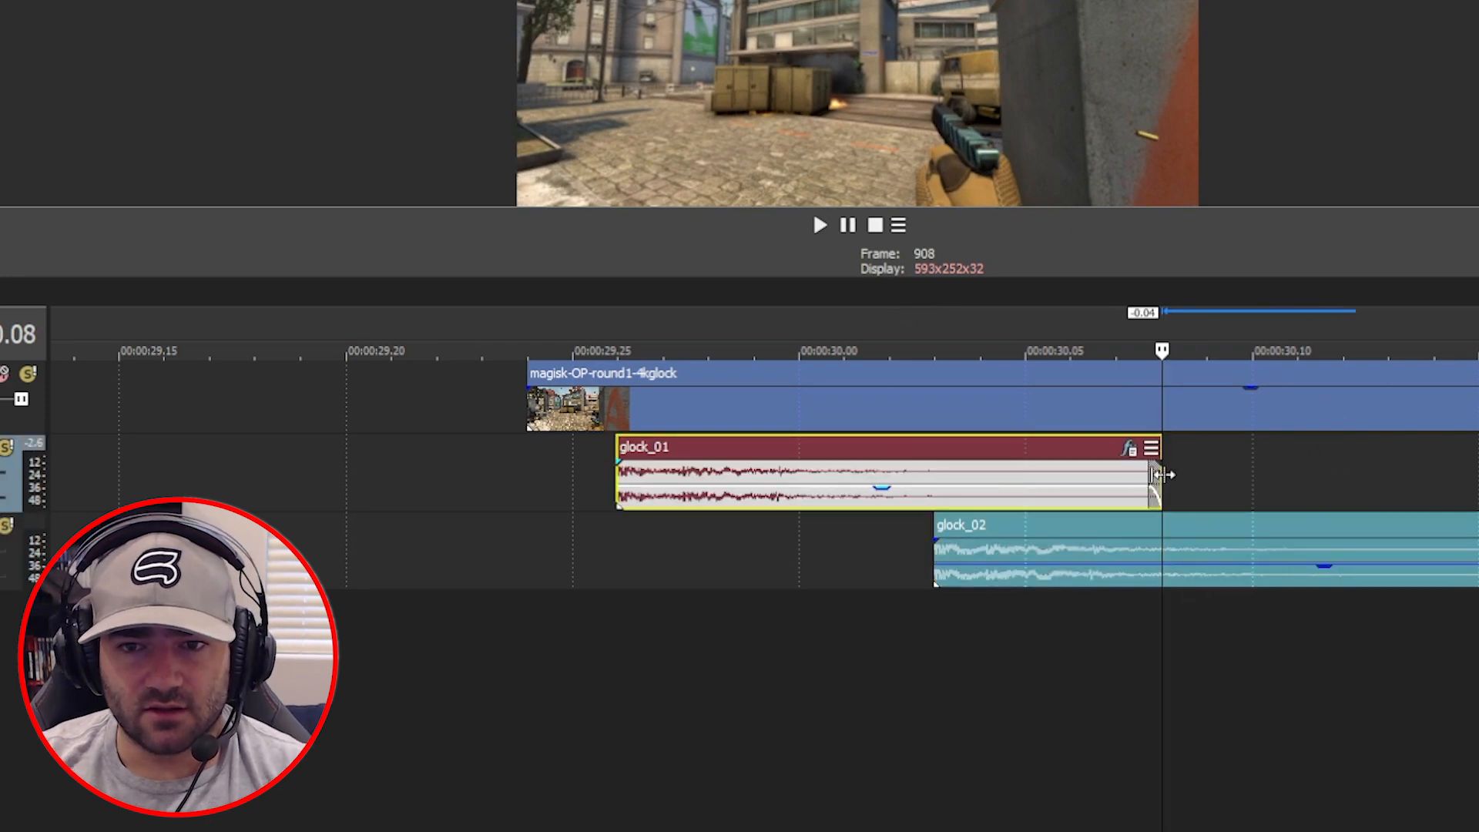
Add a glock_02 copy directly after glock_01 at 00:00:30.08 and trim the second track's glock_02 to end at 00:00:30.13
key("ctrl+v")
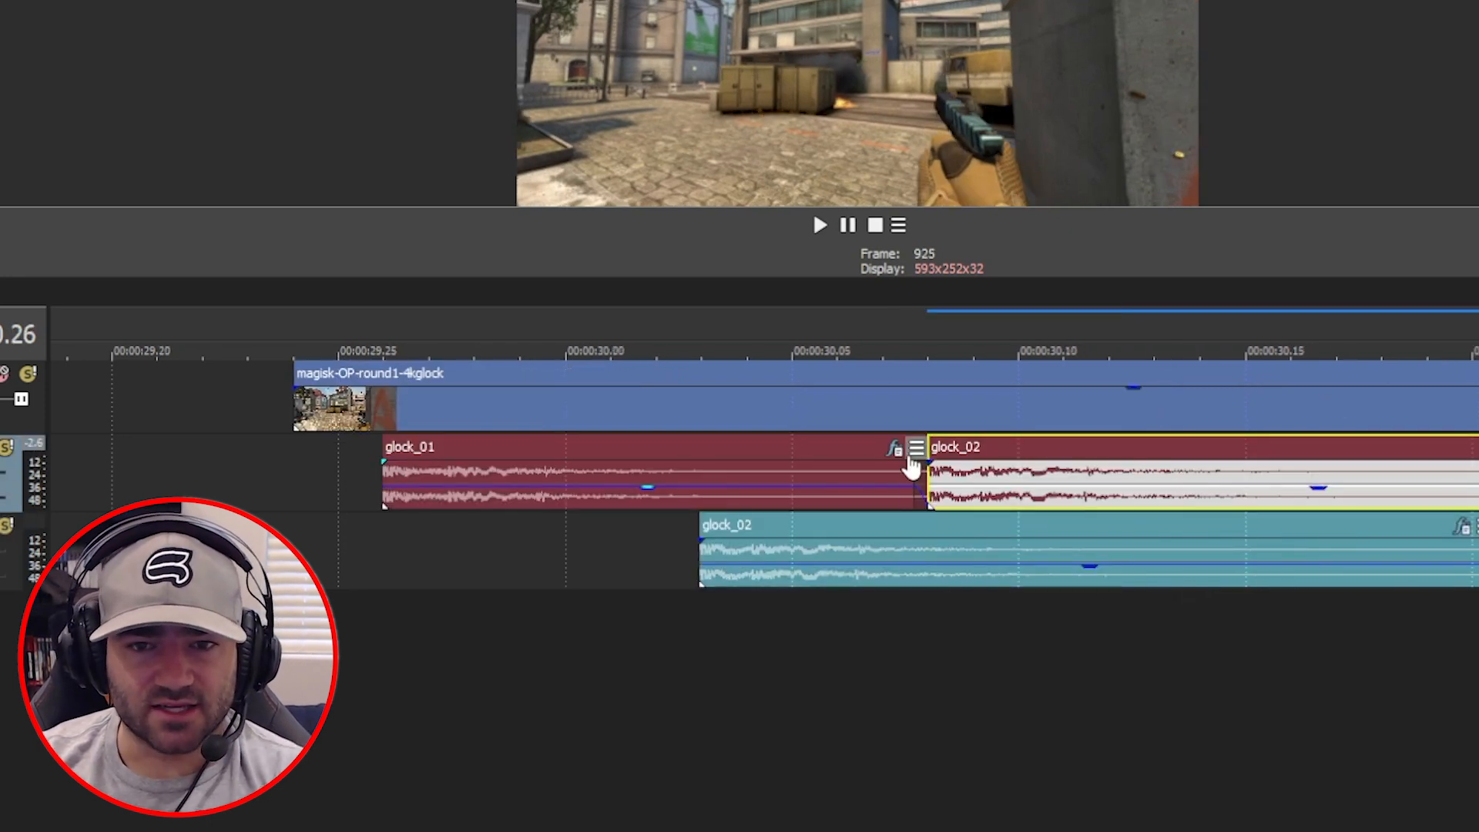
left_click(883, 466)
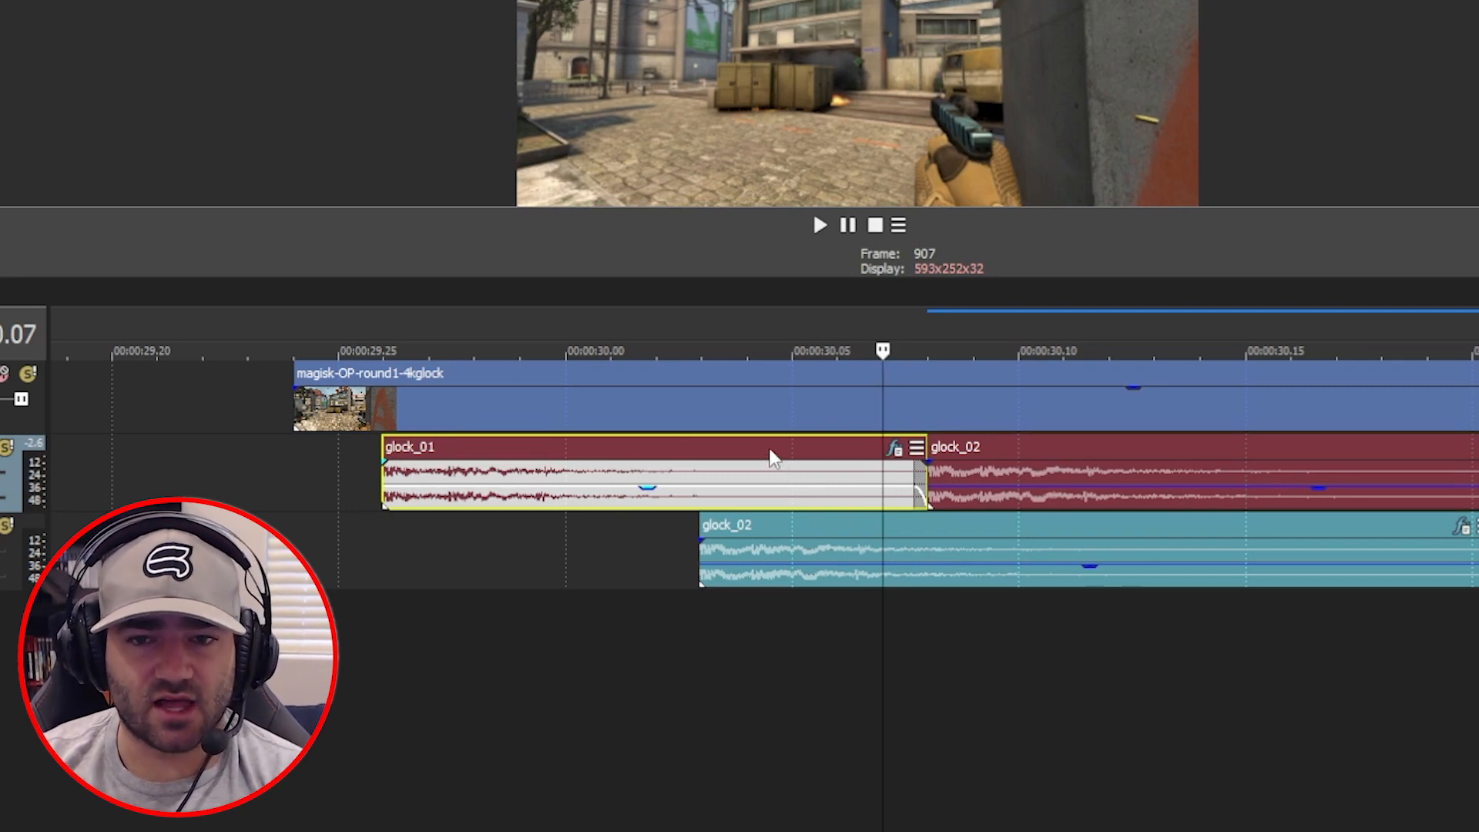
key("space")
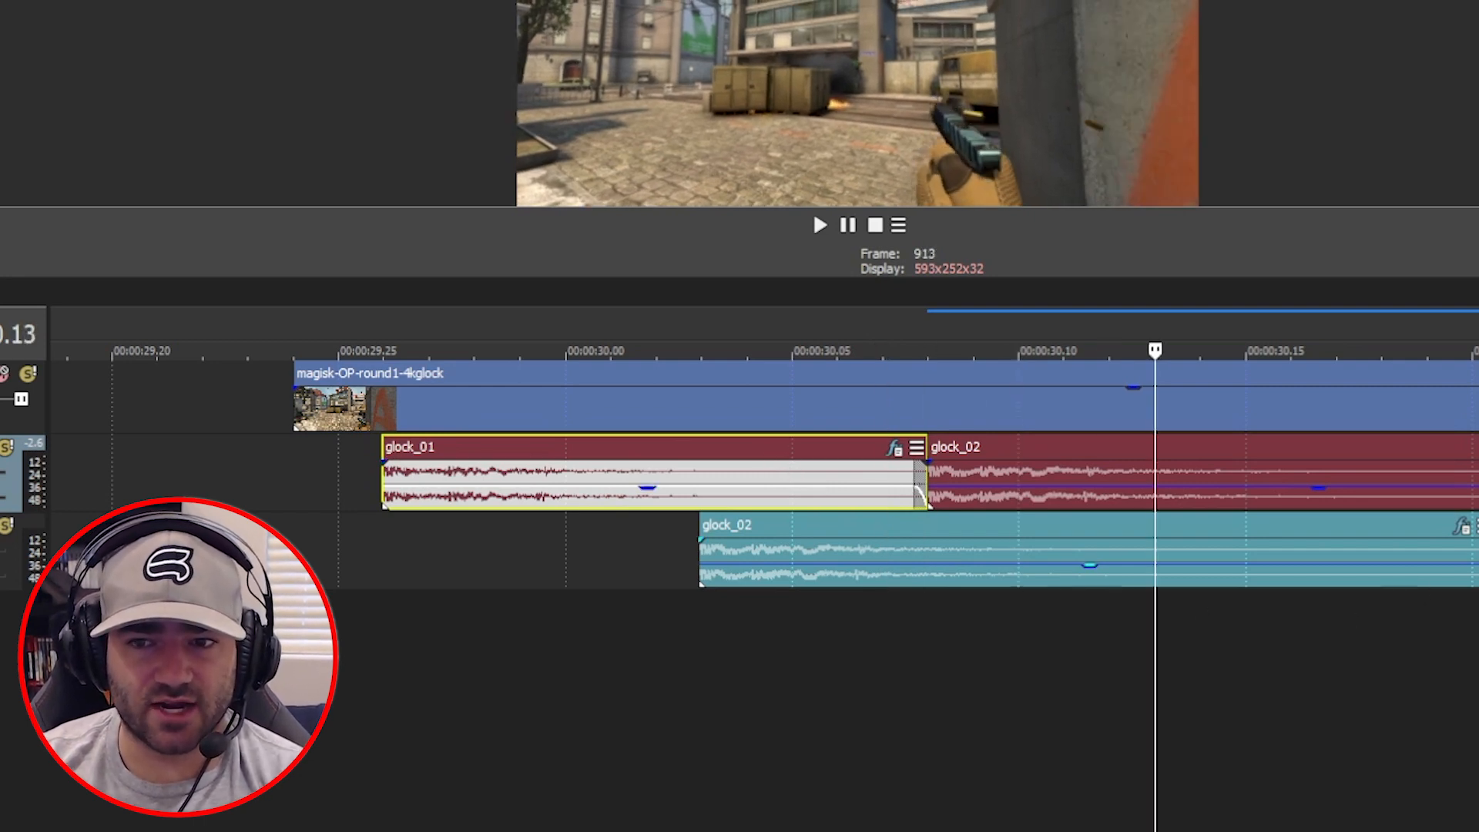
left_click_drag(1478, 570, 1153, 570)
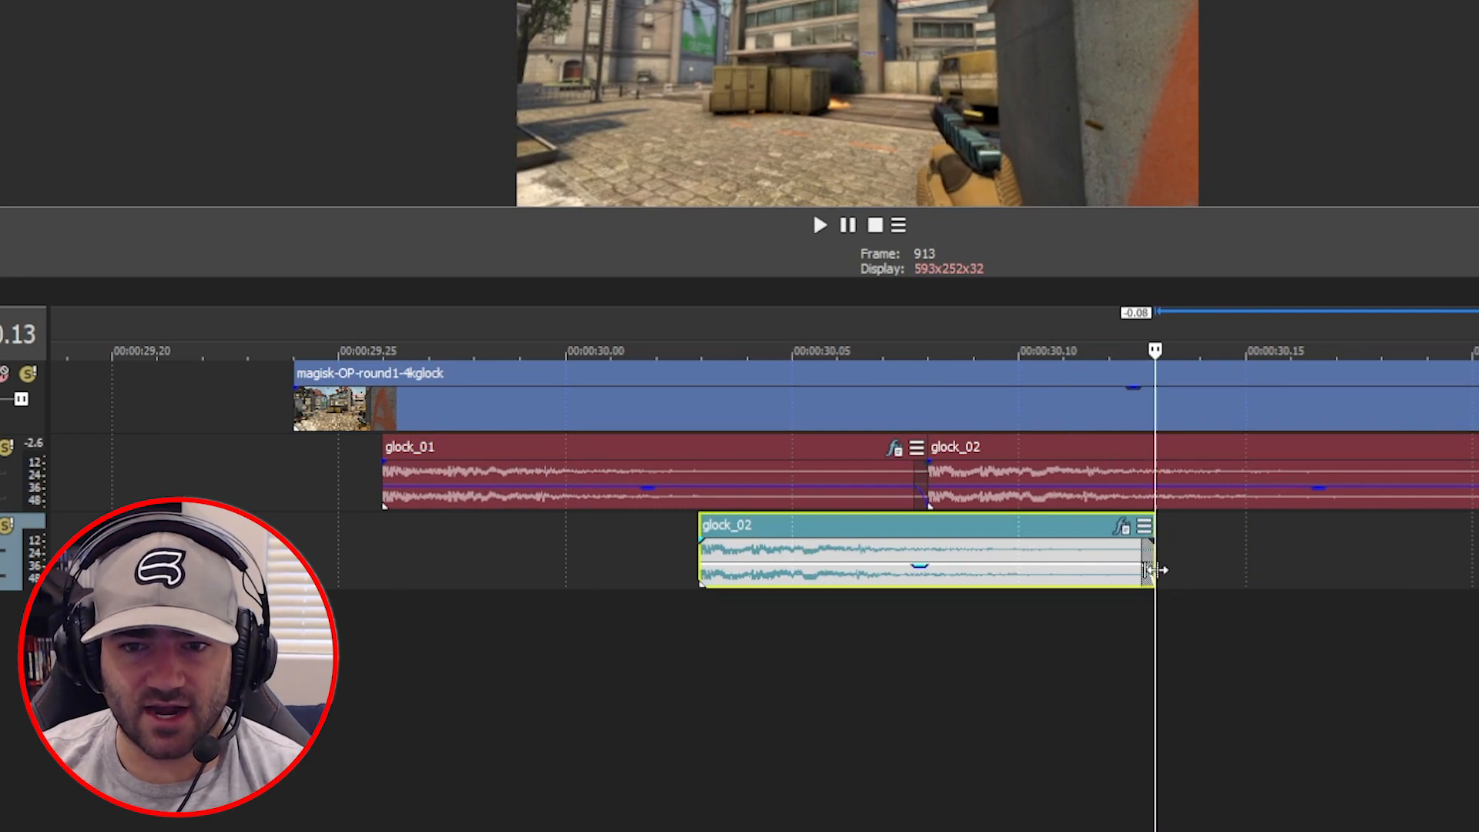
Add a glock_01 copy on the second track at about 00:00:30.13 and another glock_02 on the first at about 00:00:30.17, trimming the preceding glock_02
key("ctrl+v")
left_click_drag(1236, 476, 946, 476)
key("ctrl+v")
left_click(1019, 551)
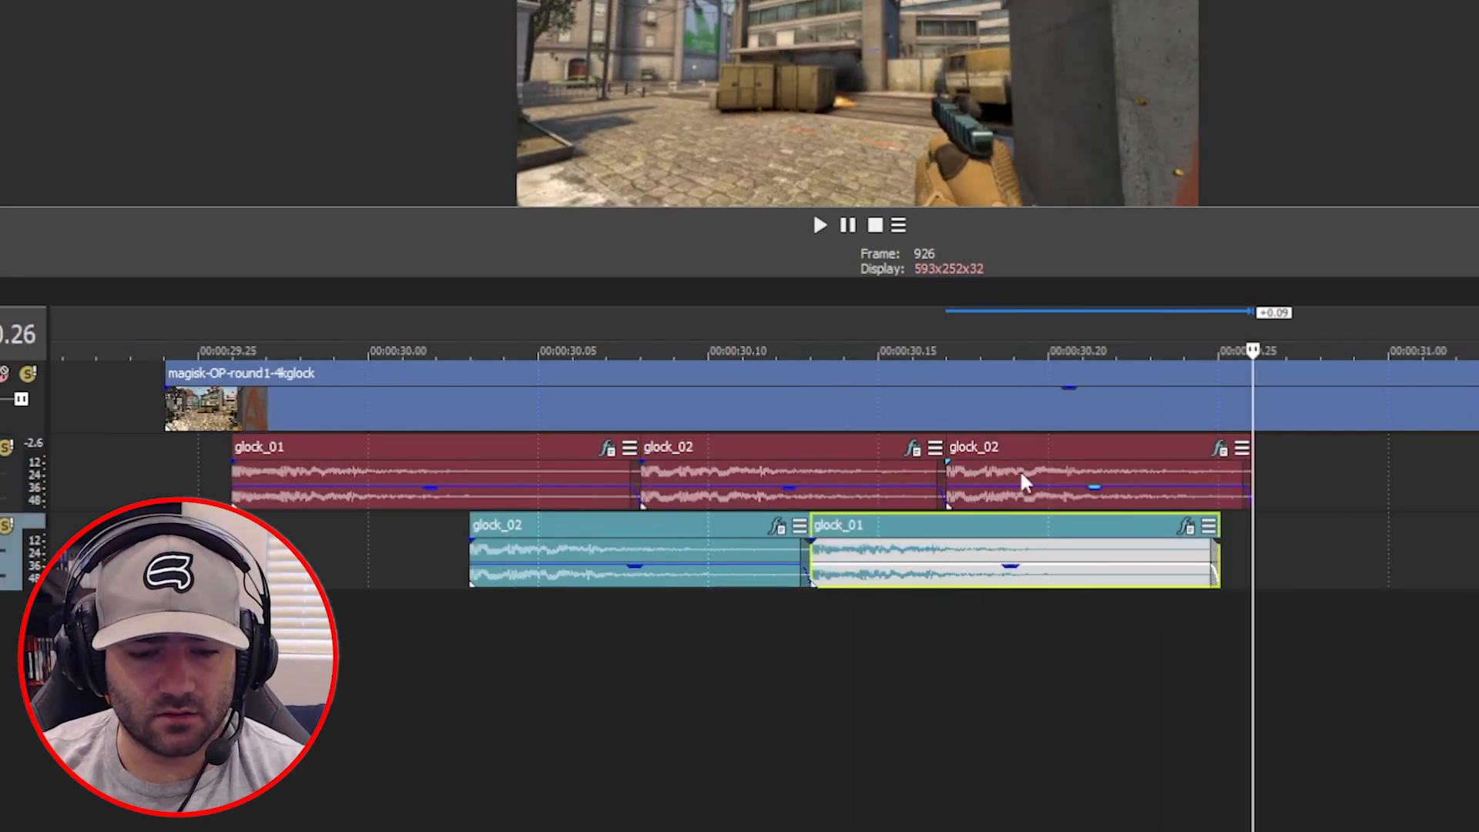
Add glock_01 copies at about 00:00:30.22 on the second track and 00:00:30.27 on the first, trimming the second track's glock_01 events
left_click_drag(1217, 551, 1116, 551)
key("ctrl+v")
left_click(1099, 475)
key("ctrl+v")
key("space")
left_click_drag(1475, 552, 1437, 552)
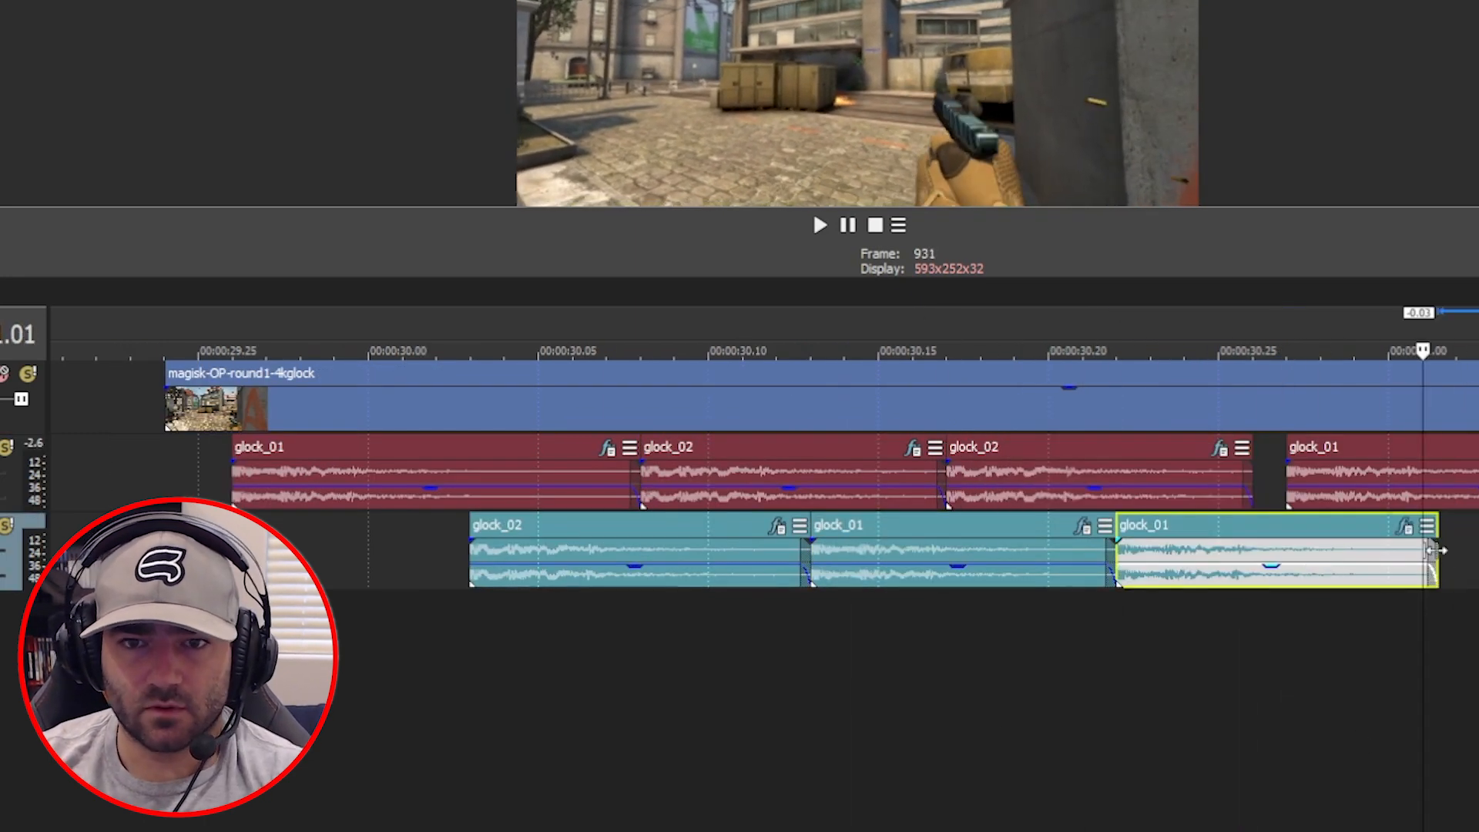
Place glock_01 and glock_02 copies across both audio tracks at the remaining gunshots, from about 00:00:31.02 to 00:00:32.15
key("ctrl+v")
left_click(1460, 485)
scroll(1111, 477, "down", 2)
left_click(1112, 477)
key("ctrl+v")
left_click(1320, 567)
key("ctrl+v")
left_click(1423, 485)
key("ctrl+v")
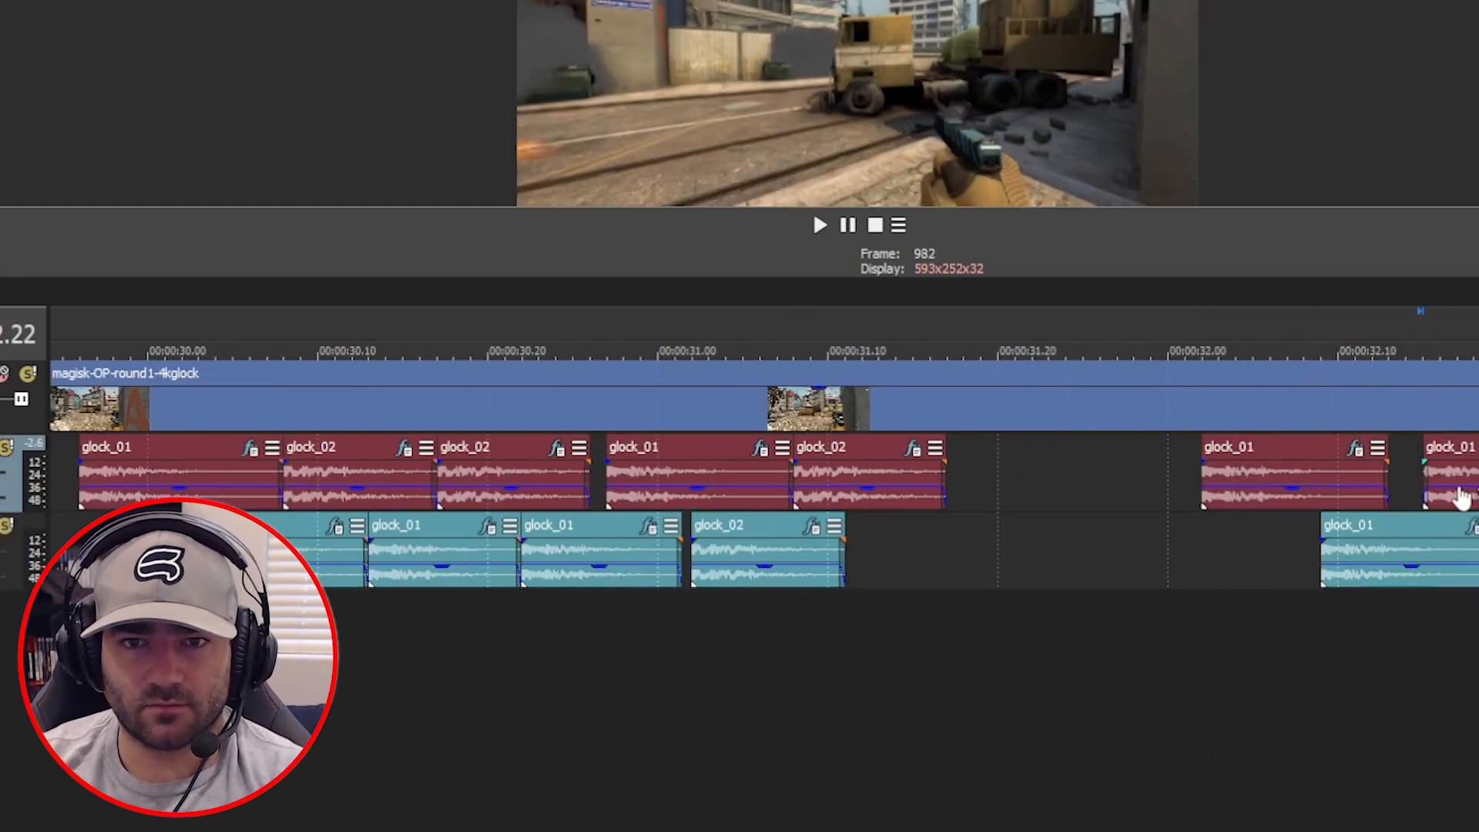
Play the whole clip from just before its start to check the Glock sounds against the gunshots
scroll(1456, 499, "down", 3)
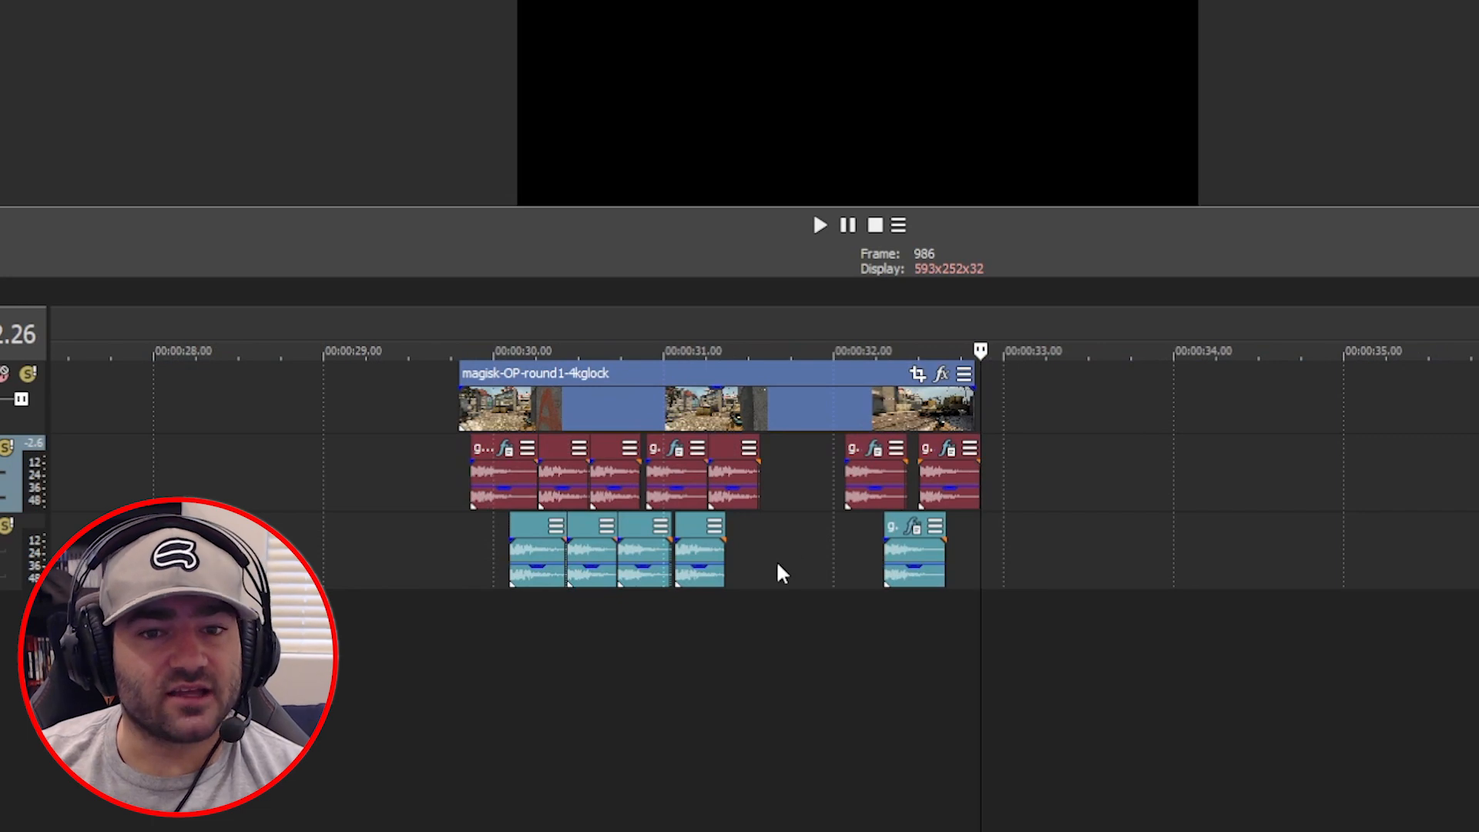
left_click(443, 647)
key("space")
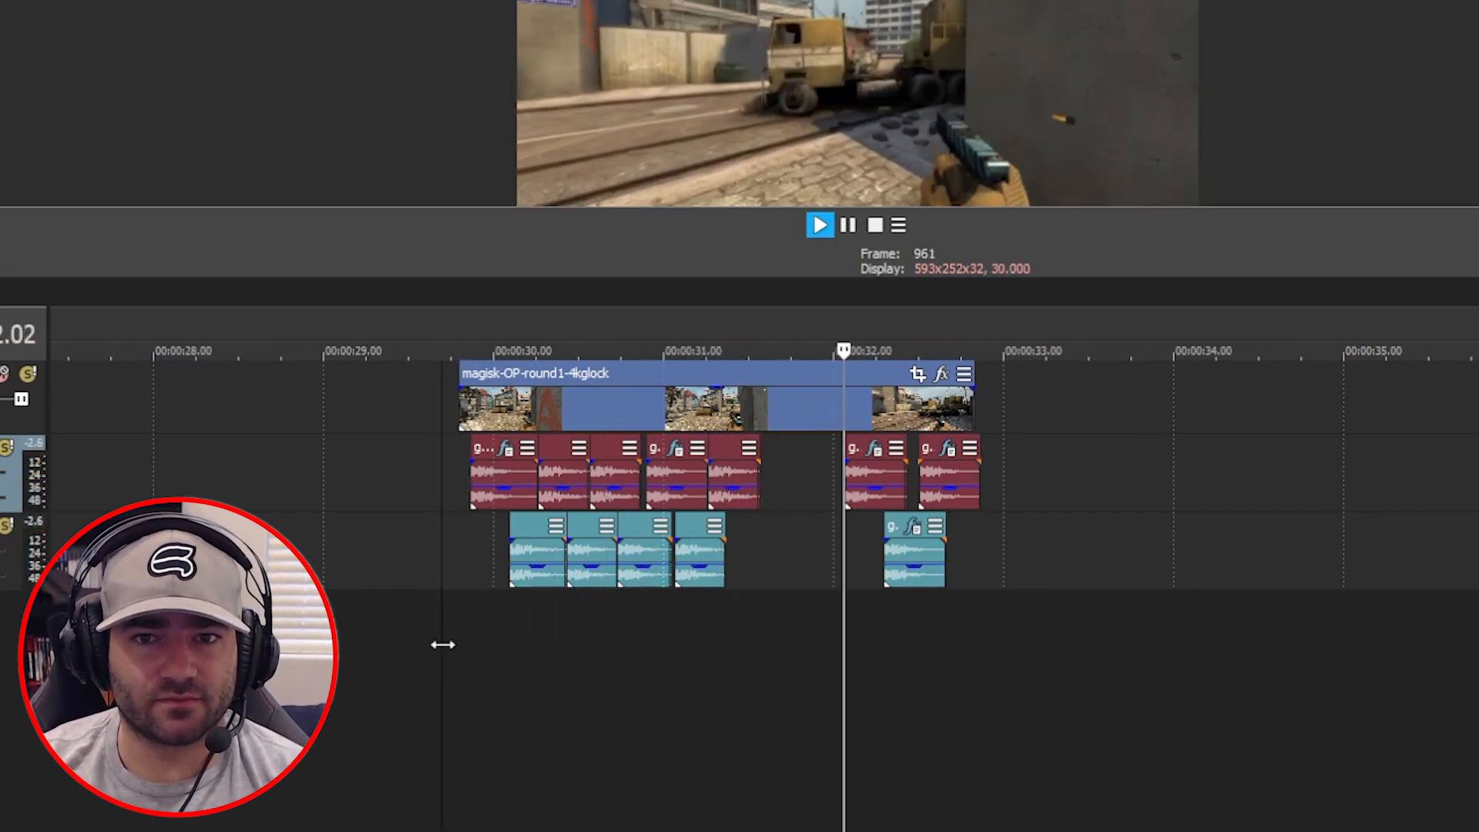
key("space")
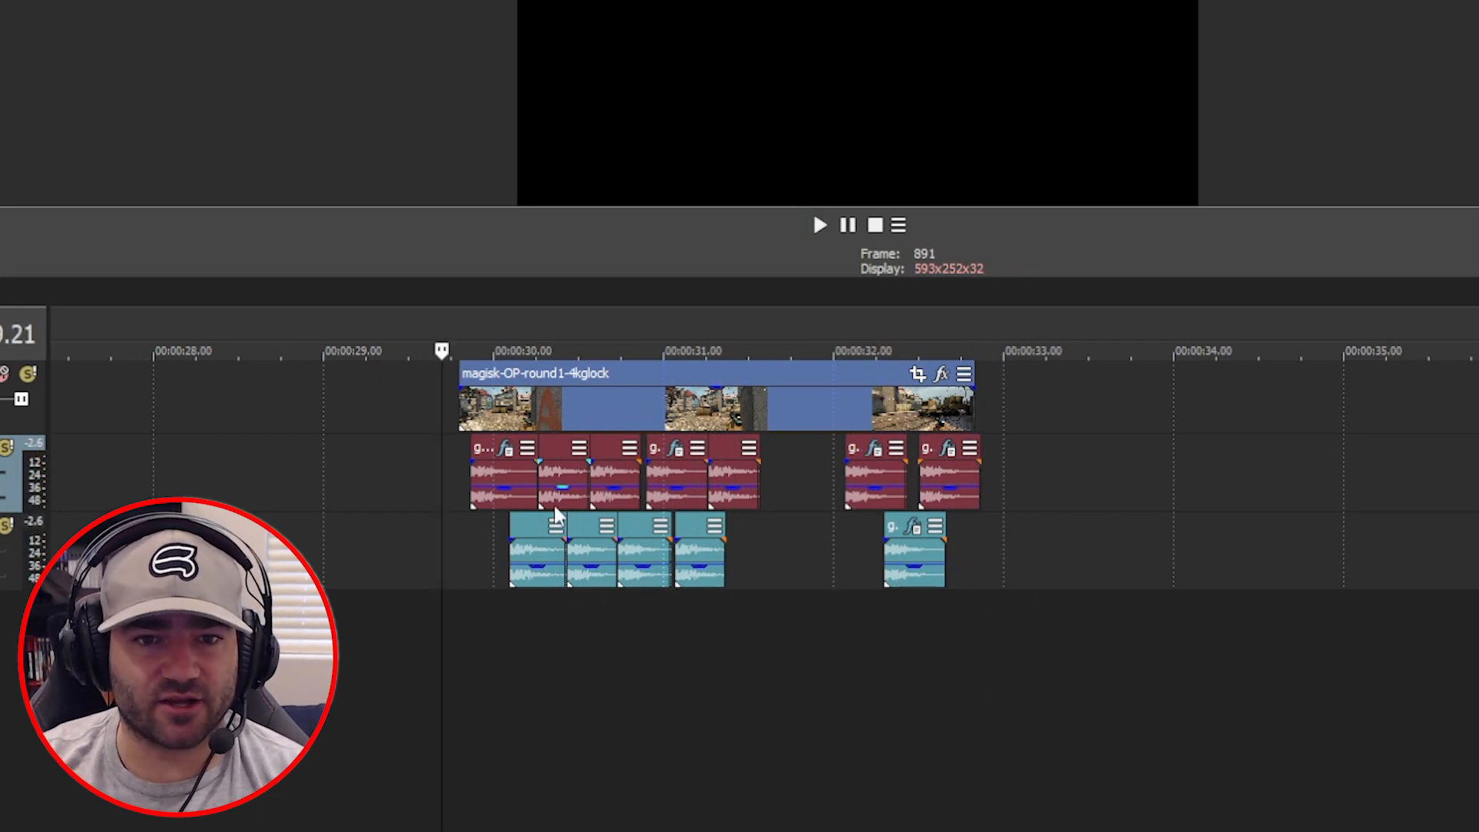
Play the clip with the single magisk-OP-round1-4kglock audio event beneath the video
left_click(510, 470)
key("ctrl+a")
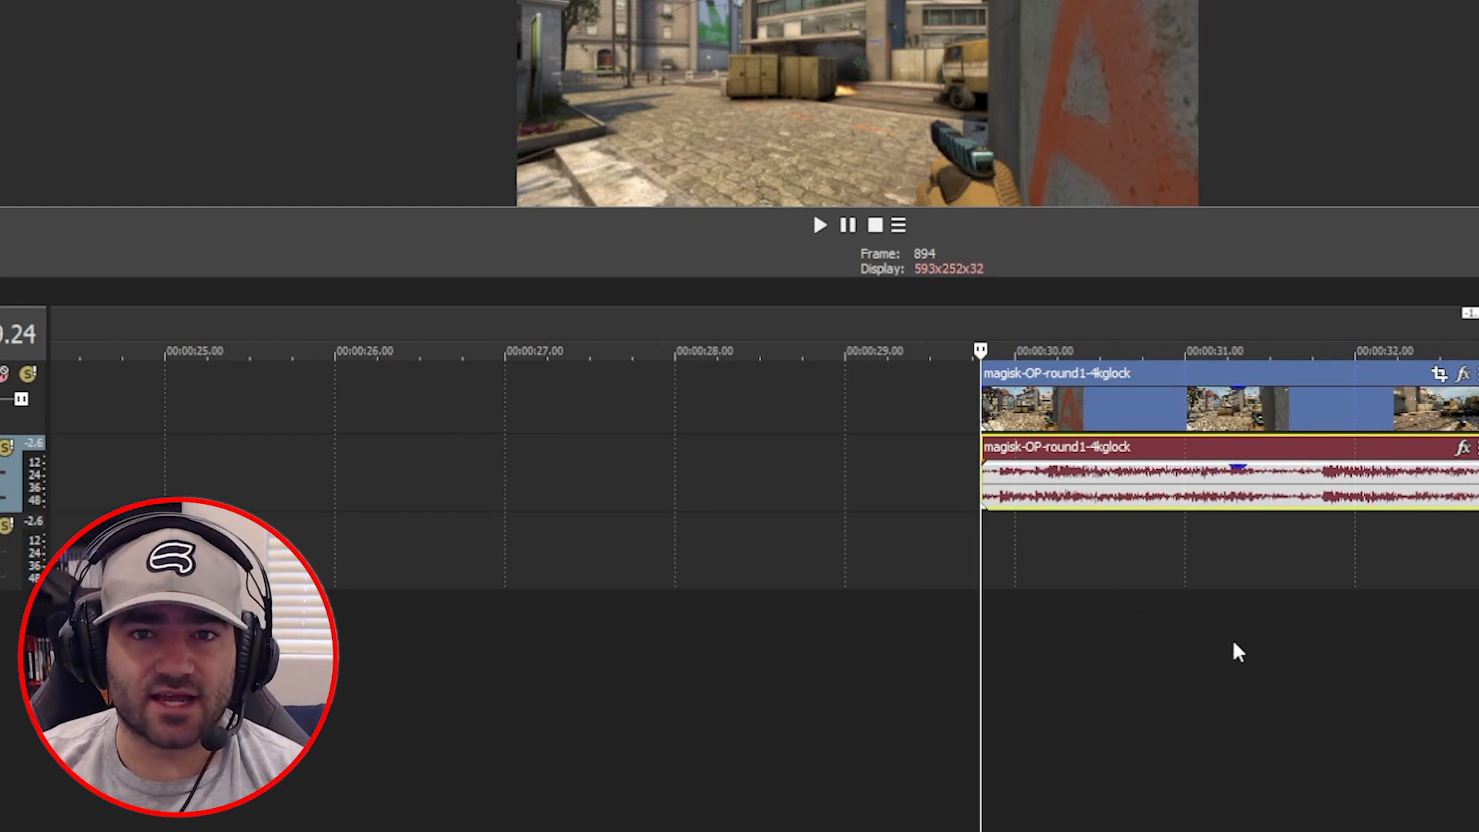
scroll(1233, 642, "up", 3)
key("space")
scroll(1234, 651, "down", 3)
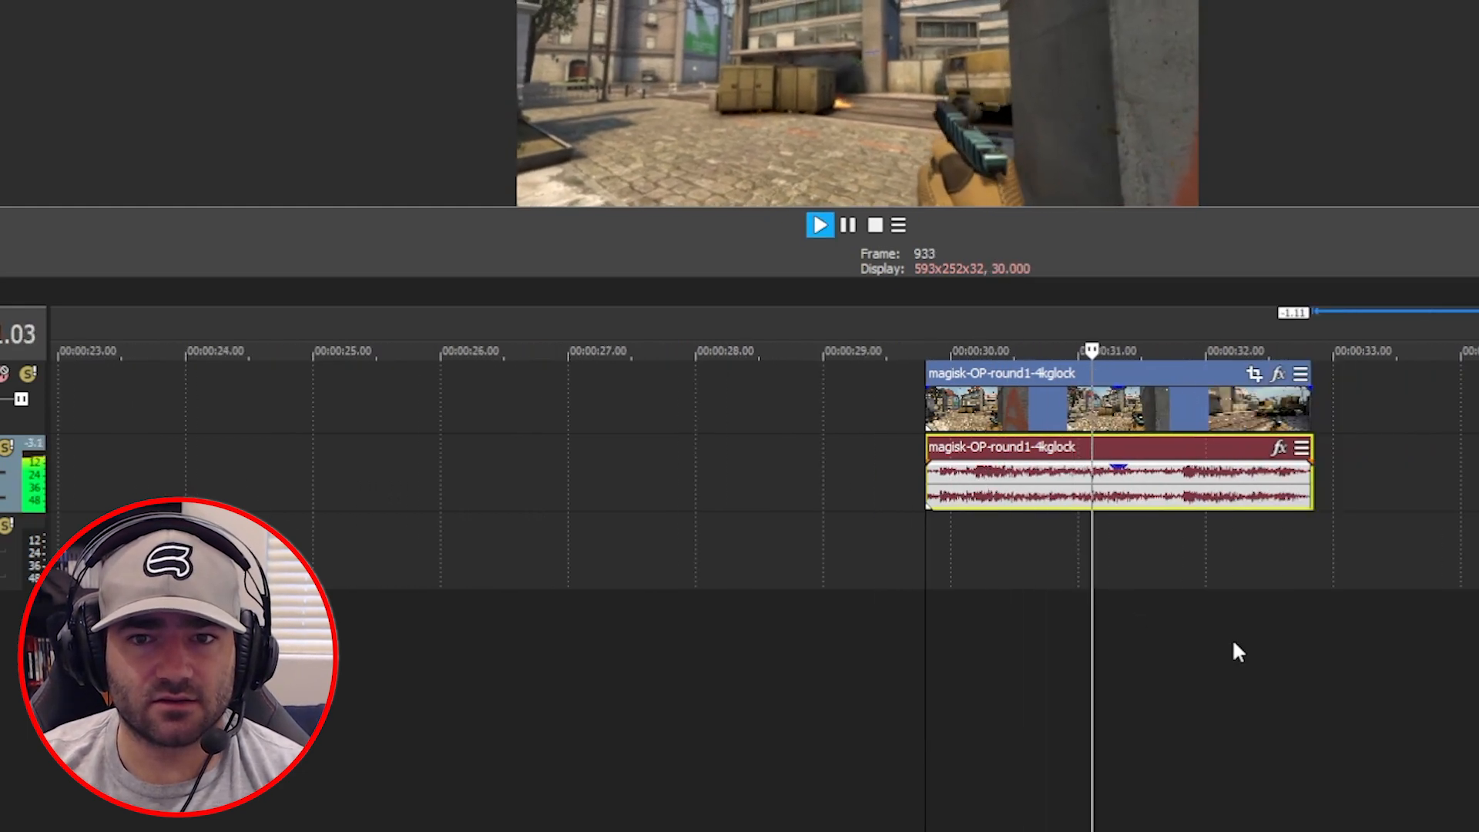
key("space")
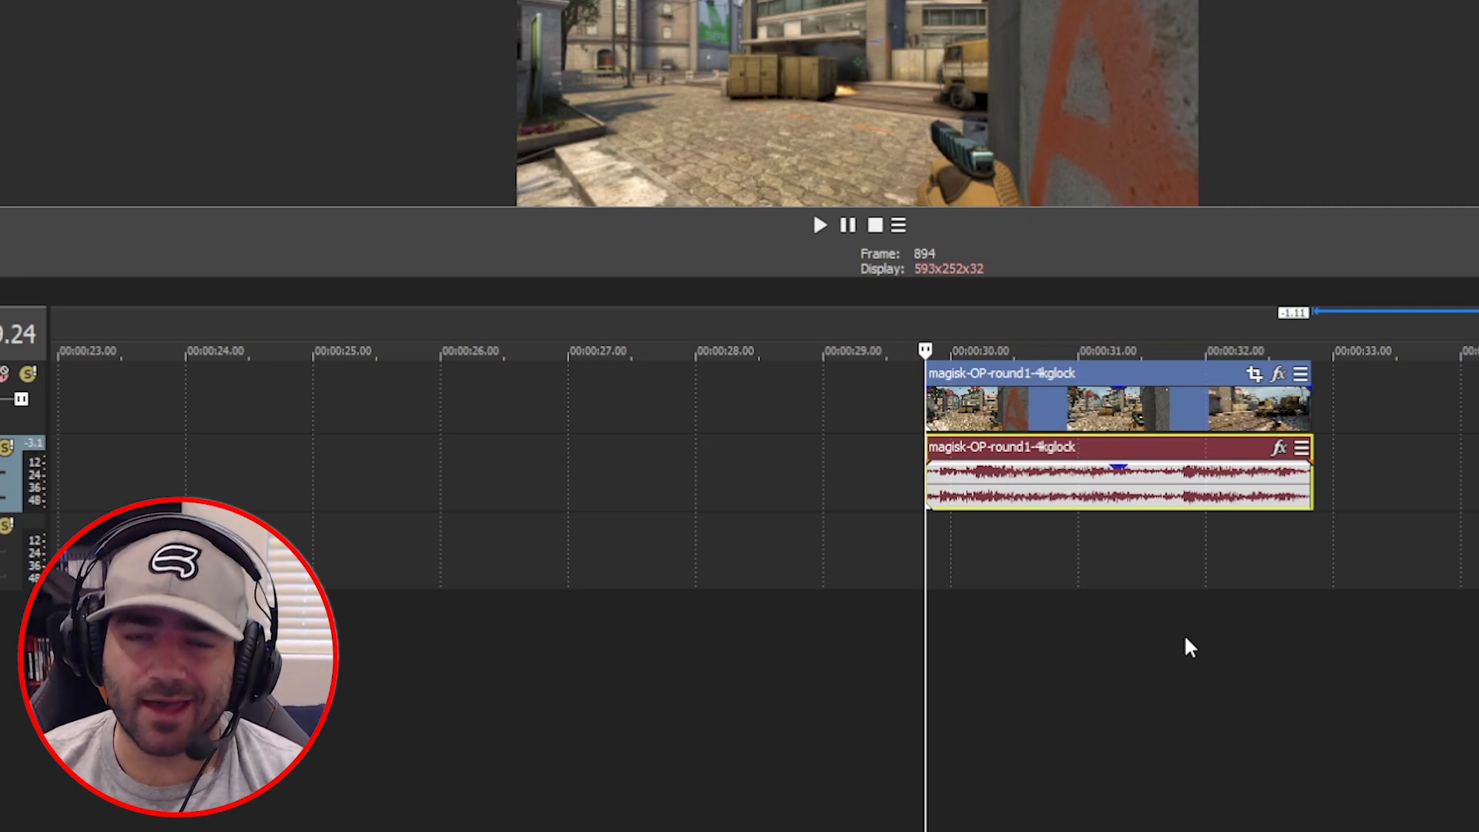
left_click(1226, 556)
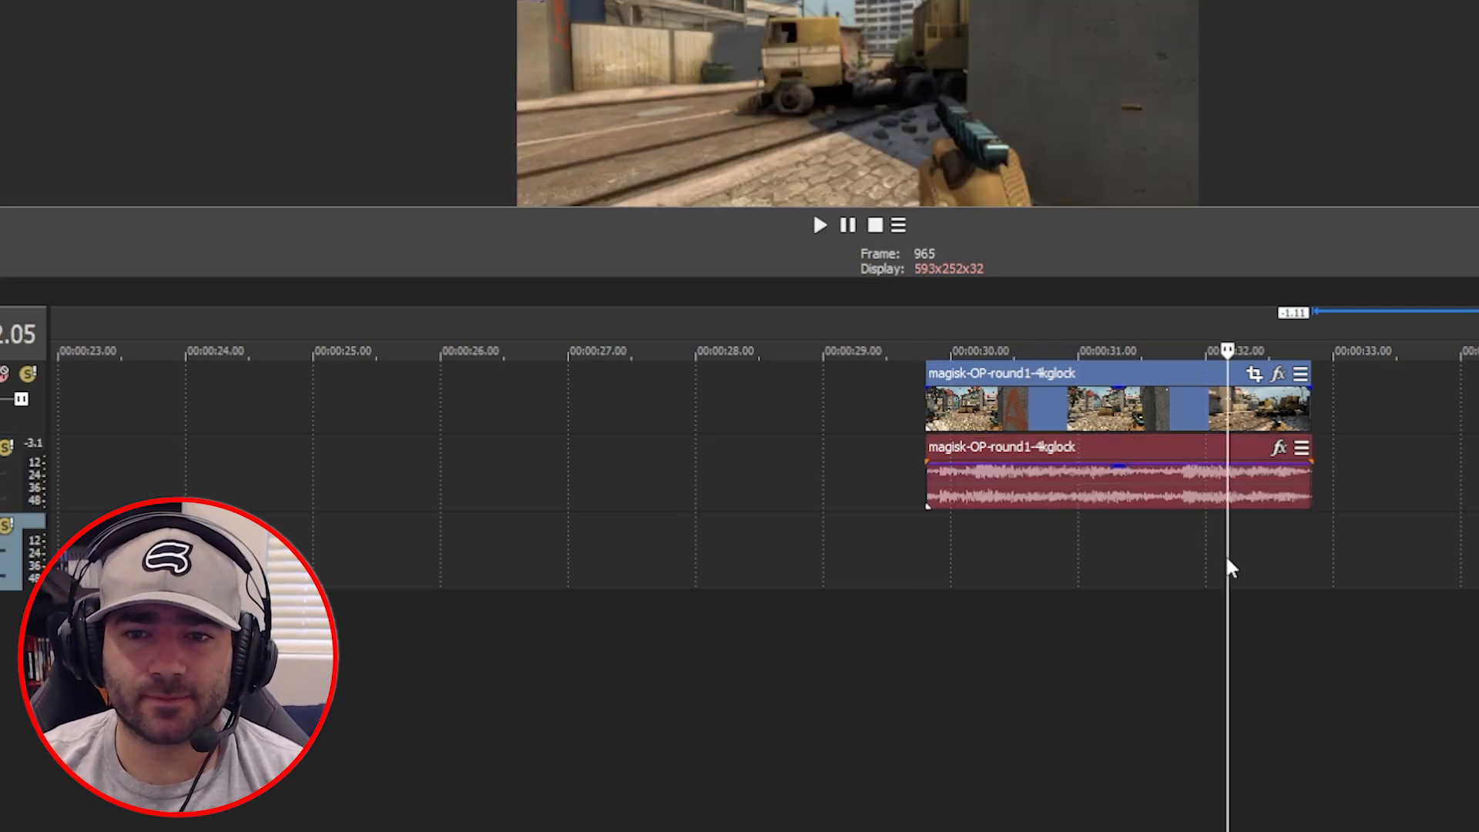